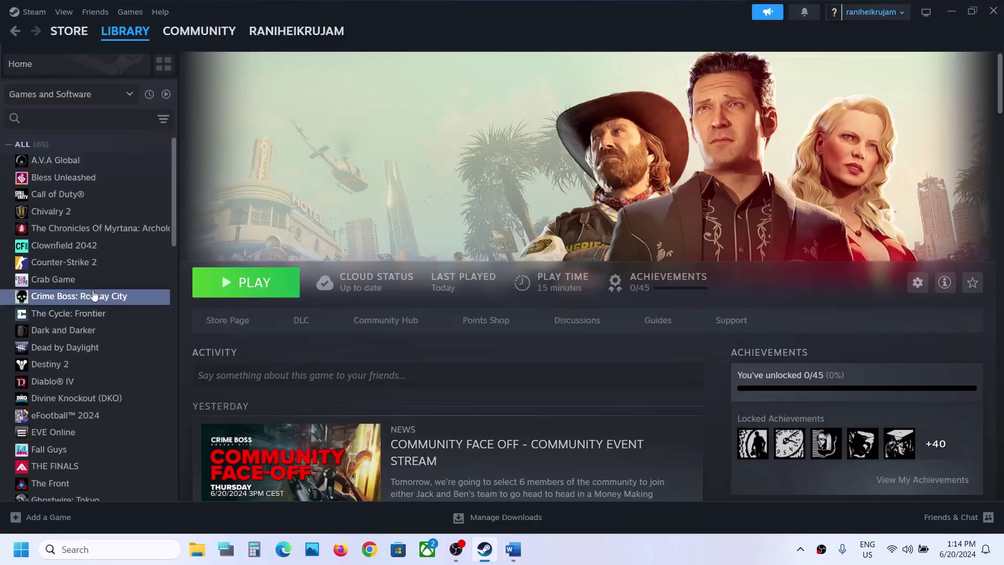
View the file integrity verification option in the installed files properties of Crime Boss: Rockay City, and close the properties.
{"action": "right_click", "coordinate": [94, 296]}
{"action": "left_click", "coordinate": [136, 389]}
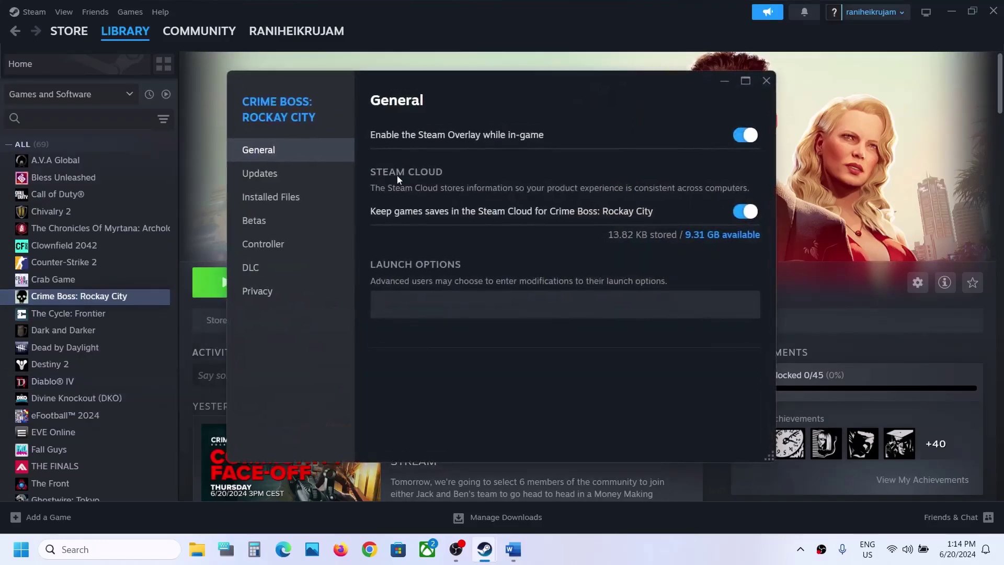
{"action": "left_click", "coordinate": [289, 199]}
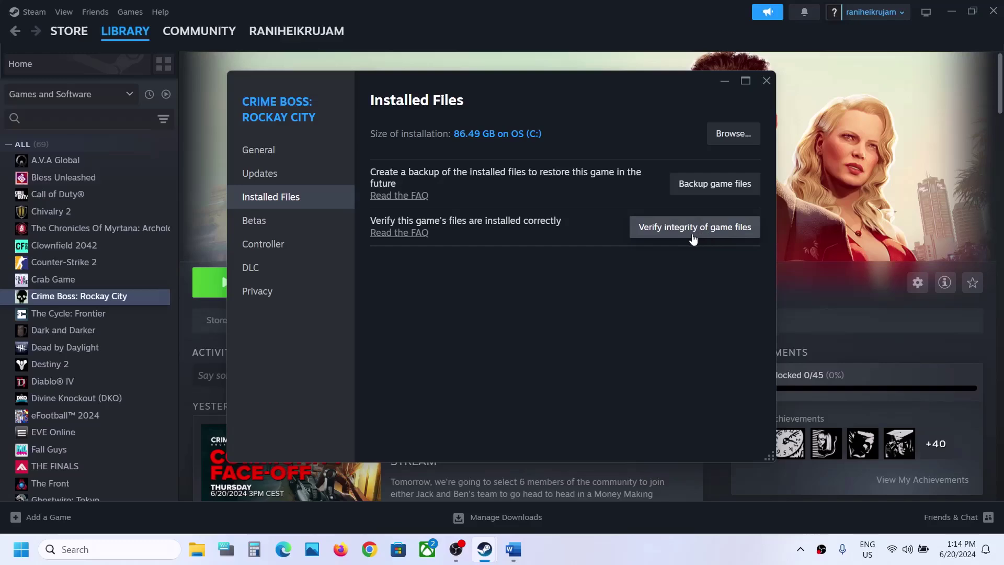
{"action": "left_click", "coordinate": [772, 80]}
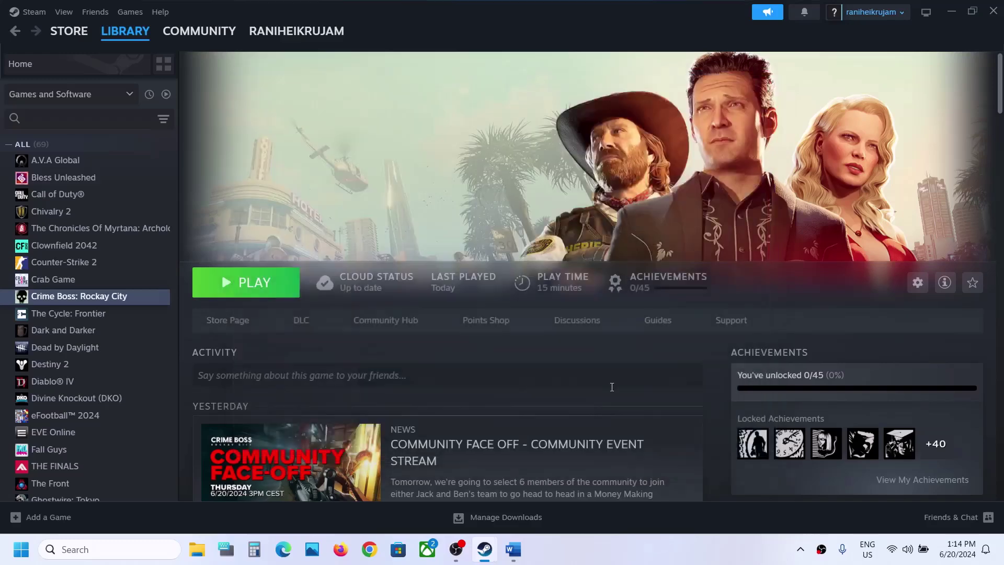
Switch to the Crimeboss Word document, read Step 3 about launch options, and return to Steam.
{"action": "left_click", "coordinate": [514, 549]}
{"action": "scroll", "coordinate": [403, 314], "scroll_direction": "down", "scroll_amount": 2}
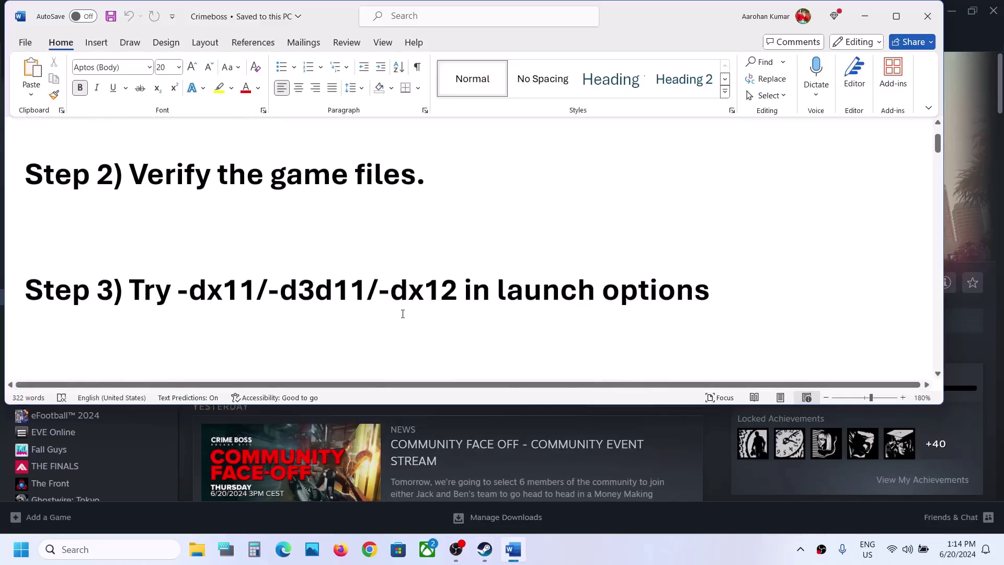
{"action": "left_click", "coordinate": [866, 17]}
Set the launch options of Crime Boss: Rockay City to -dx11 and close its properties.
{"action": "right_click", "coordinate": [128, 300]}
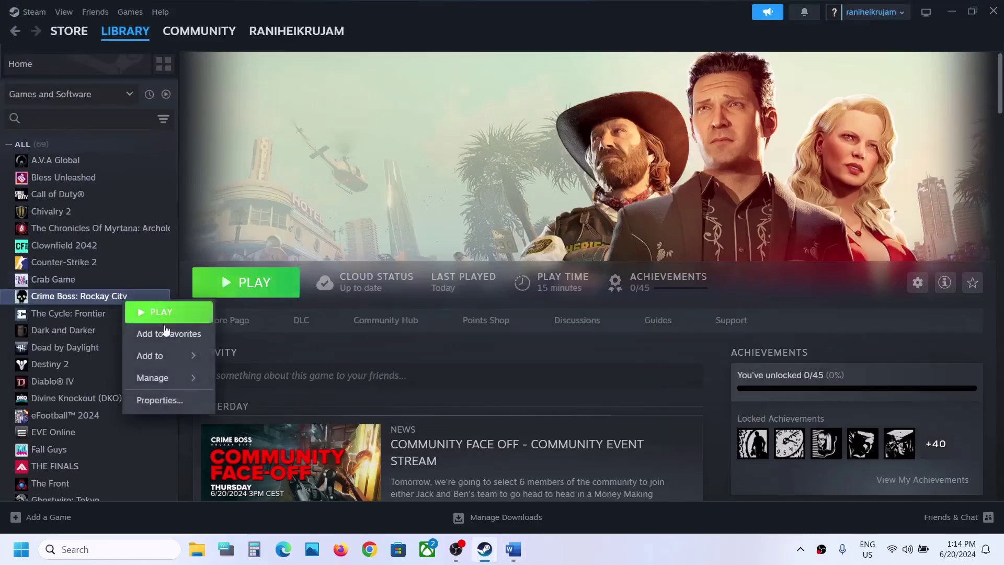
{"action": "left_click", "coordinate": [181, 414]}
{"action": "left_click", "coordinate": [465, 303]}
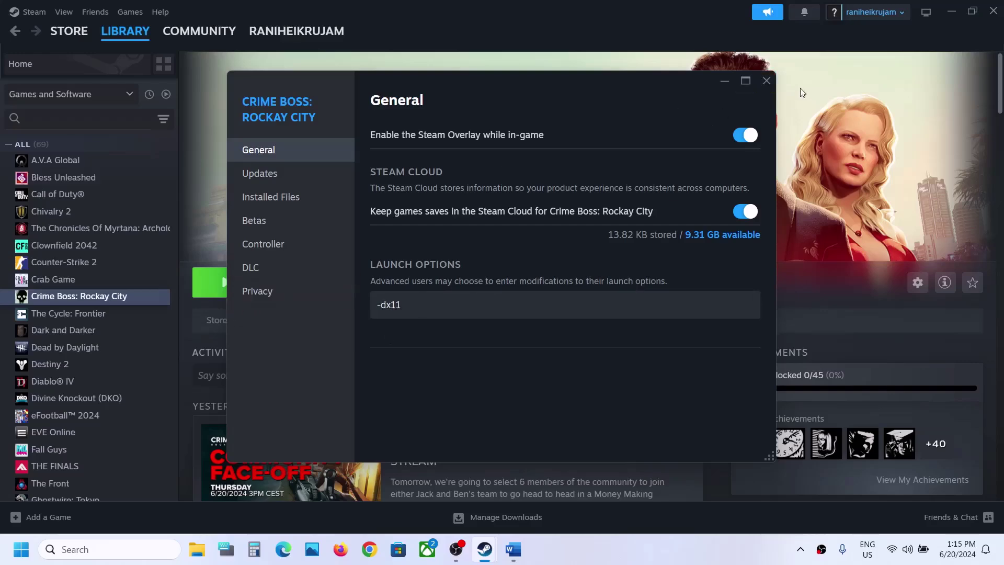
{"action": "left_click", "coordinate": [769, 84]}
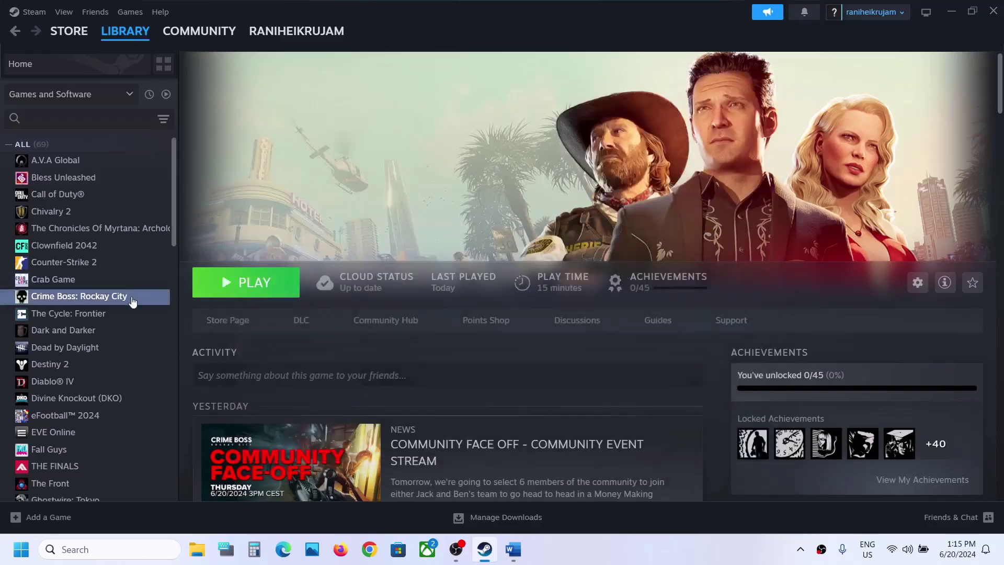
Replace the launch option of Crime Boss: Rockay City with -d3d11 and close its properties.
{"action": "right_click", "coordinate": [132, 298]}
{"action": "left_click", "coordinate": [194, 408]}
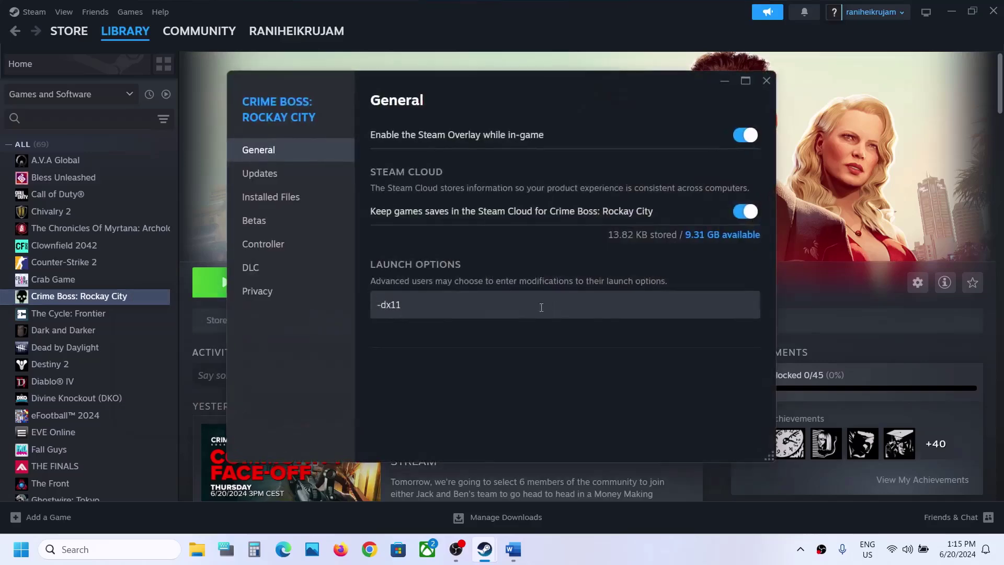
{"action": "key", "text": "ctrl+a"}
{"action": "type", "text": "-d"}
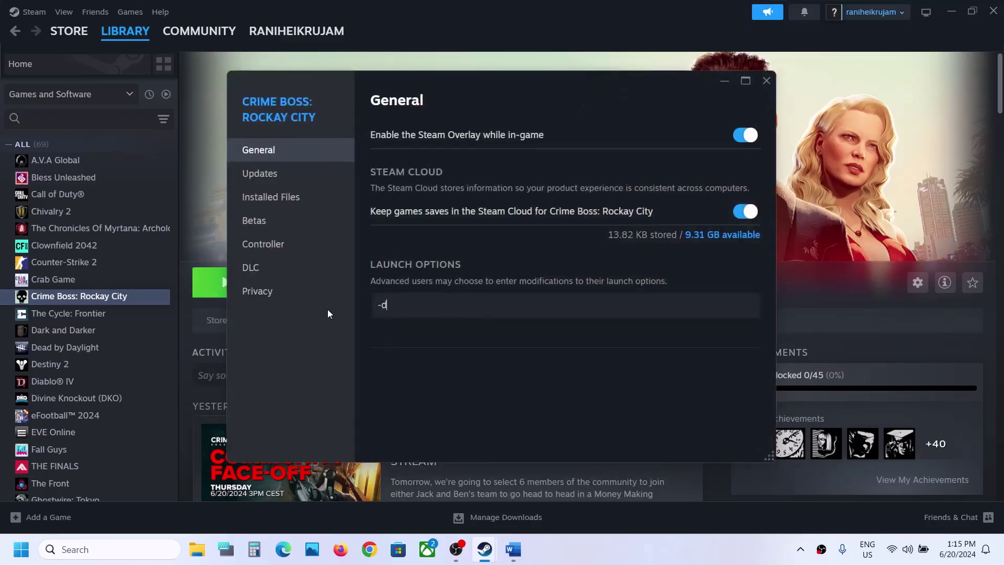
{"action": "type", "text": "3d11"}
{"action": "left_click", "coordinate": [767, 80]}
Change the launch option of Crime Boss: Rockay City to -dx12 and close its properties.
{"action": "right_click", "coordinate": [135, 301]}
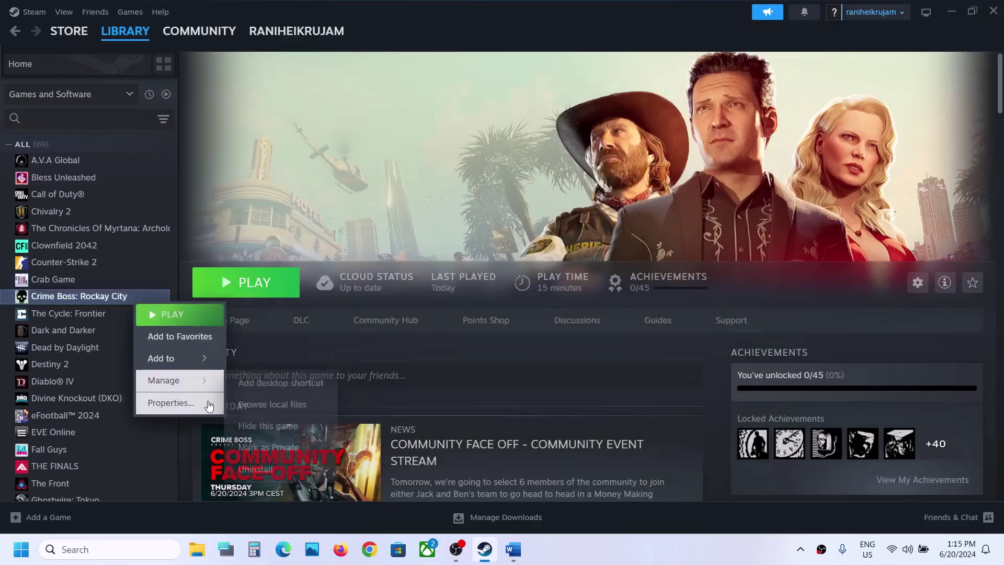
{"action": "left_click", "coordinate": [209, 406]}
{"action": "left_click_drag", "start_coordinate": [448, 304], "coordinate": [292, 338]}
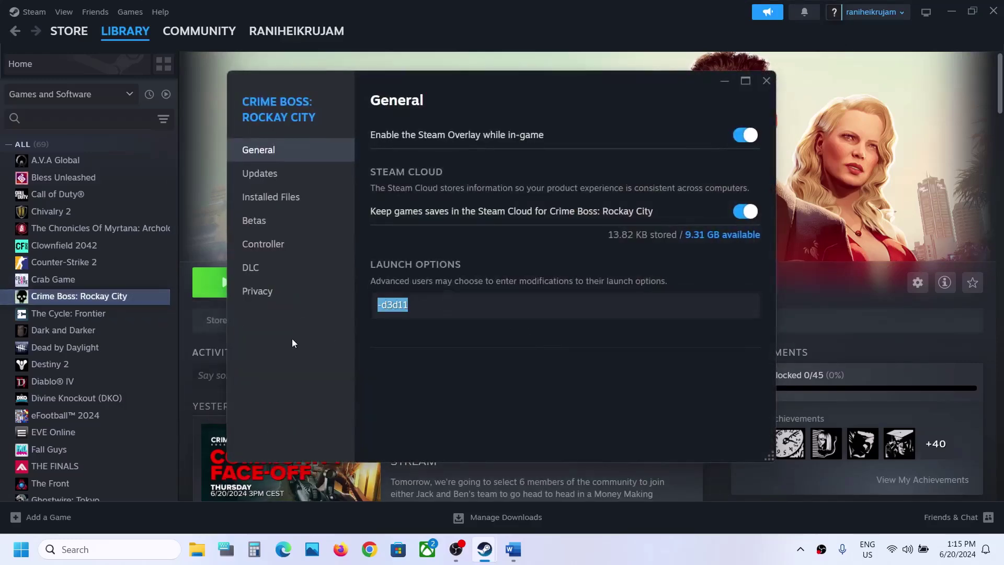
{"action": "type", "text": "-dx12"}
{"action": "left_click", "coordinate": [457, 352]}
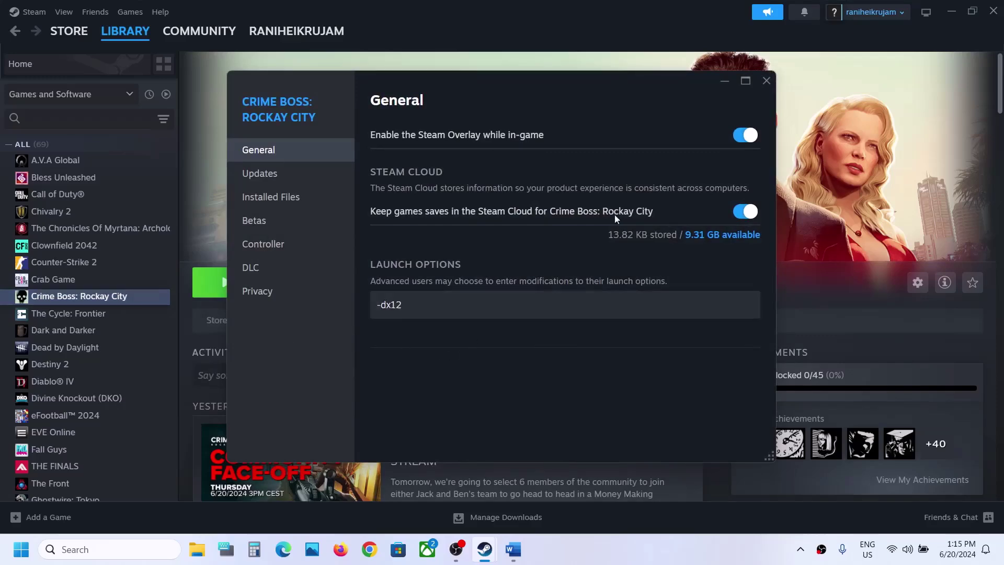
{"action": "left_click", "coordinate": [767, 82]}
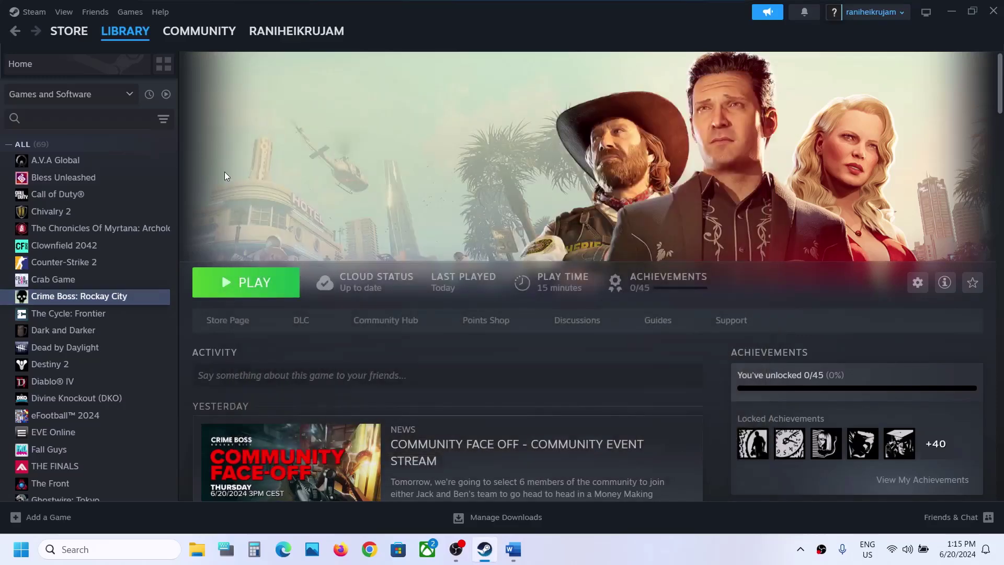
Clear the launch options of Crime Boss: Rockay City so the field is empty, and close its properties.
{"action": "right_click", "coordinate": [103, 299]}
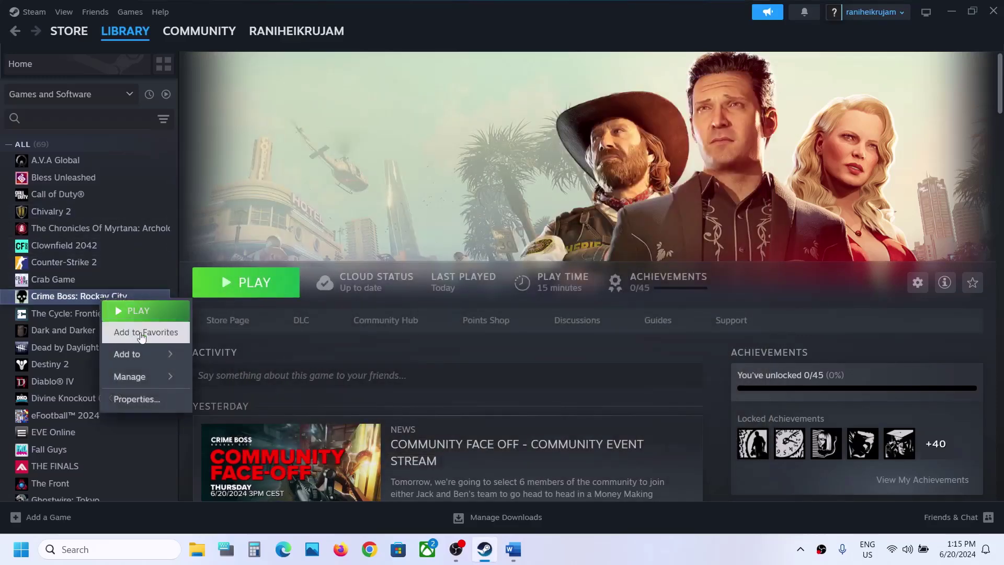
{"action": "left_click", "coordinate": [137, 399]}
{"action": "left_click", "coordinate": [135, 399]}
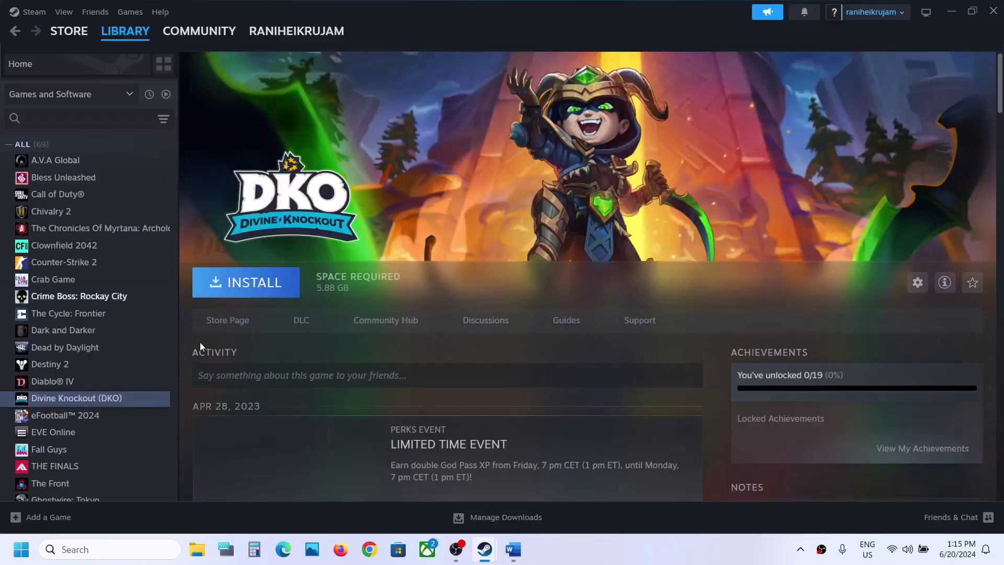
{"action": "left_click", "coordinate": [115, 298]}
{"action": "right_click", "coordinate": [116, 298]}
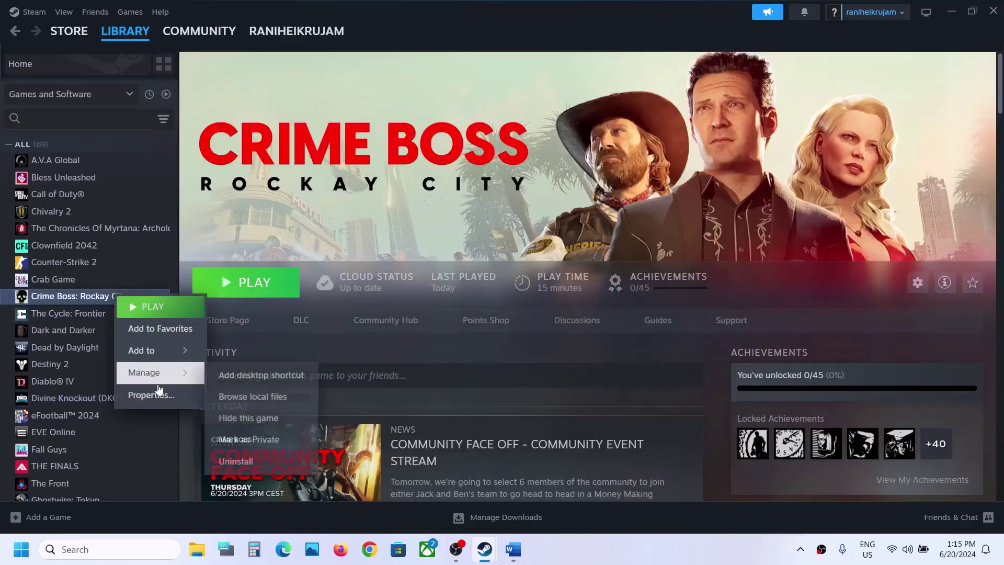
{"action": "left_click", "coordinate": [153, 395]}
{"action": "left_click", "coordinate": [413, 310]}
{"action": "key", "text": "ctrl+a"}
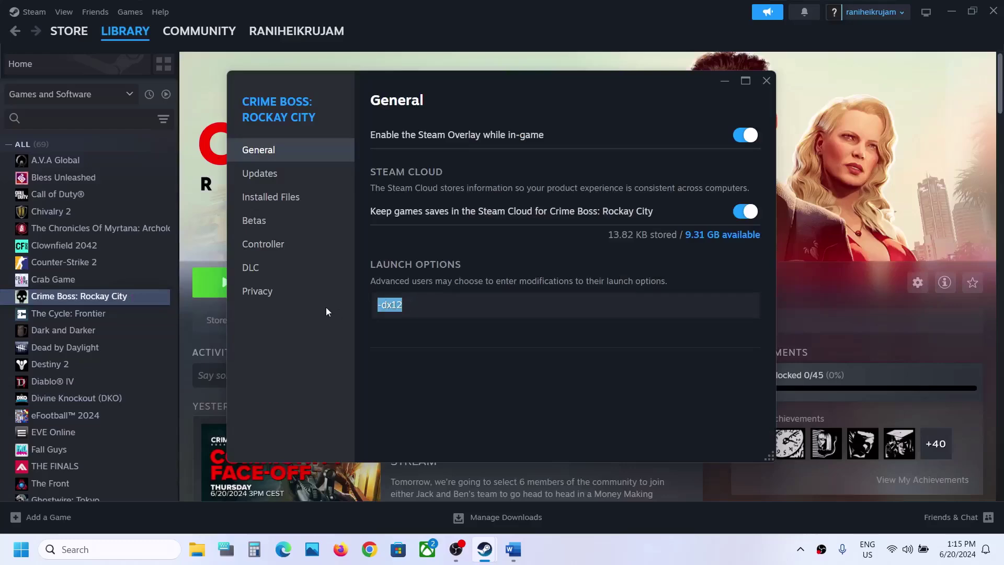
{"action": "key", "text": "BackSpace"}
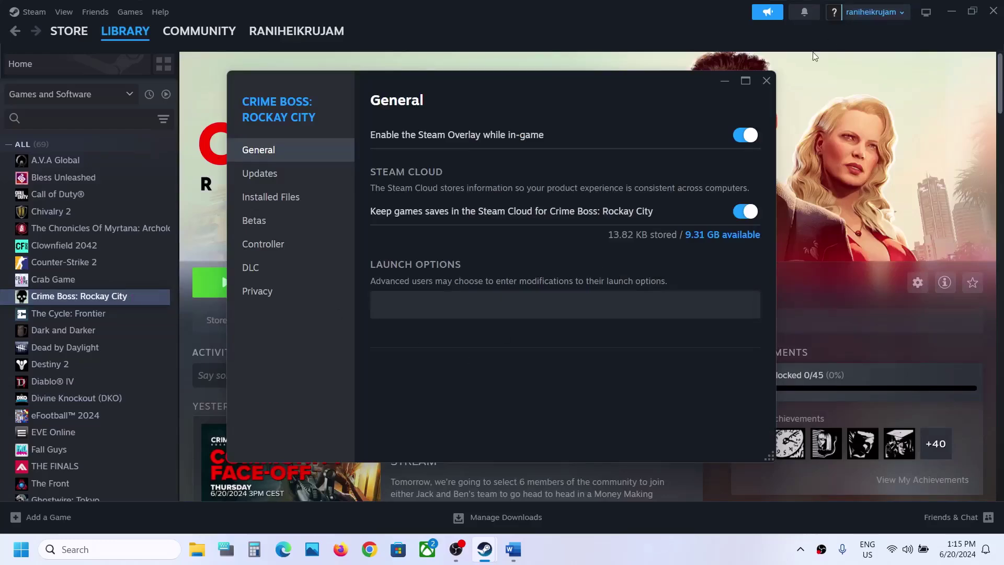
{"action": "left_click", "coordinate": [767, 80]}
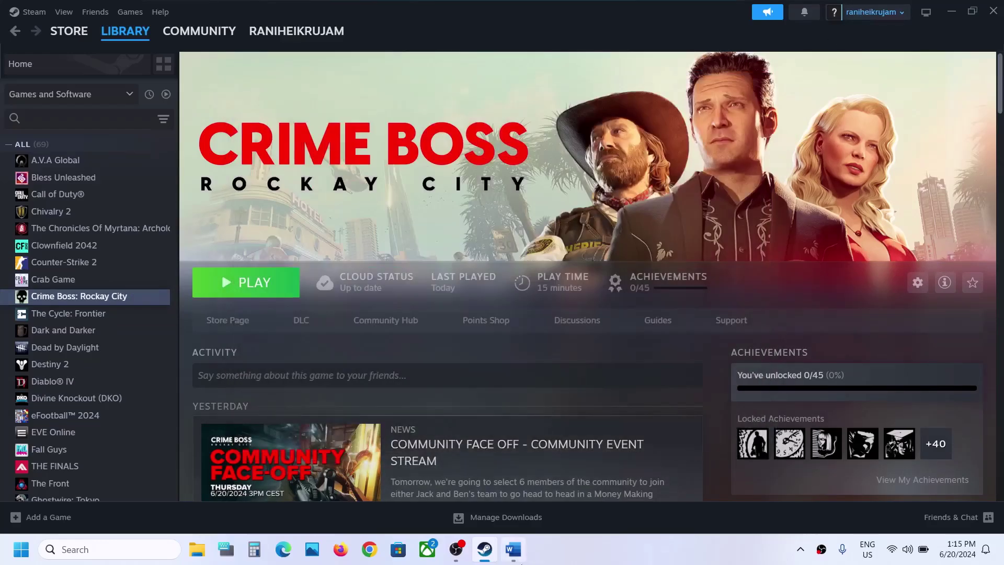
Switch to the Crimeboss Word document, select the Step 4 text about Nvidia's Instant Replay to read it, and minimize the document.
{"action": "left_click", "coordinate": [514, 550]}
{"action": "scroll", "coordinate": [311, 300], "scroll_direction": "down", "scroll_amount": 3}
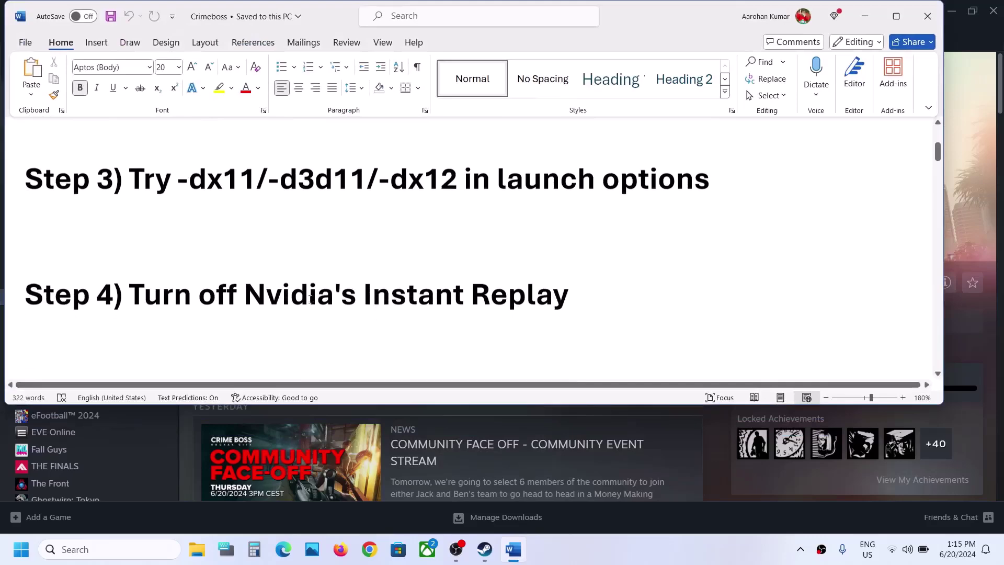
{"action": "left_click_drag", "start_coordinate": [131, 295], "coordinate": [570, 296]}
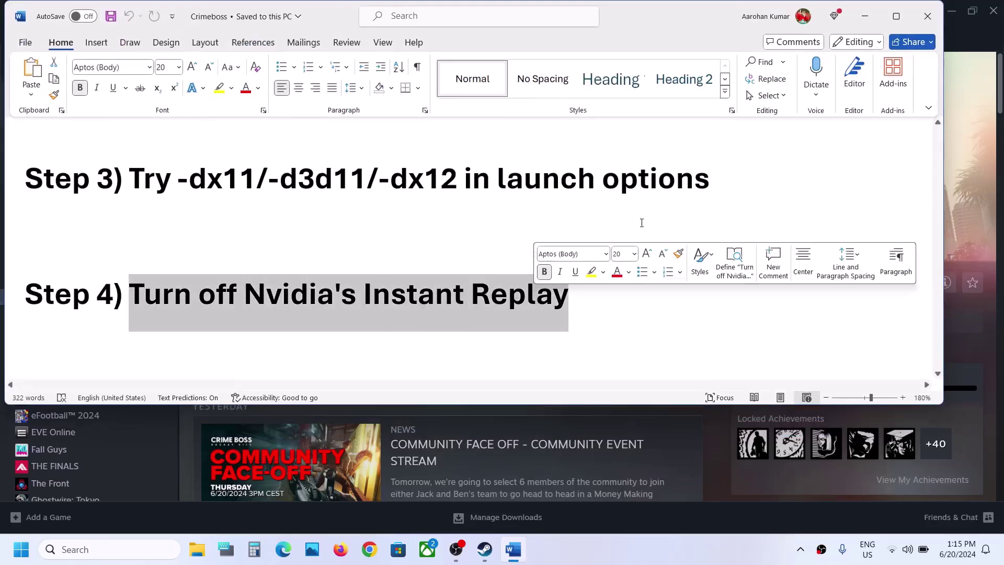
{"action": "left_click", "coordinate": [878, 16]}
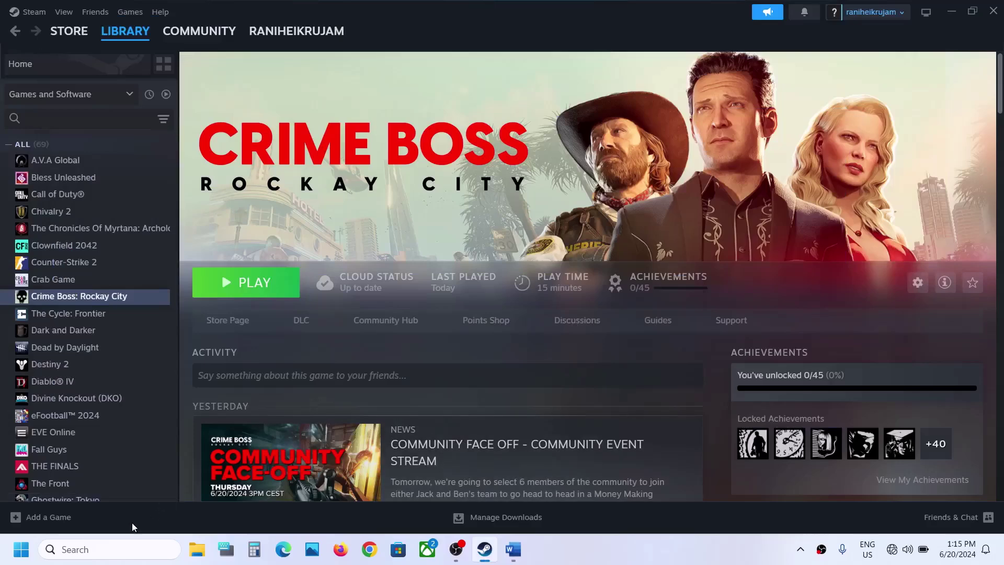
Search Windows for GeForce Experience and open the app.
{"action": "left_click", "coordinate": [100, 547]}
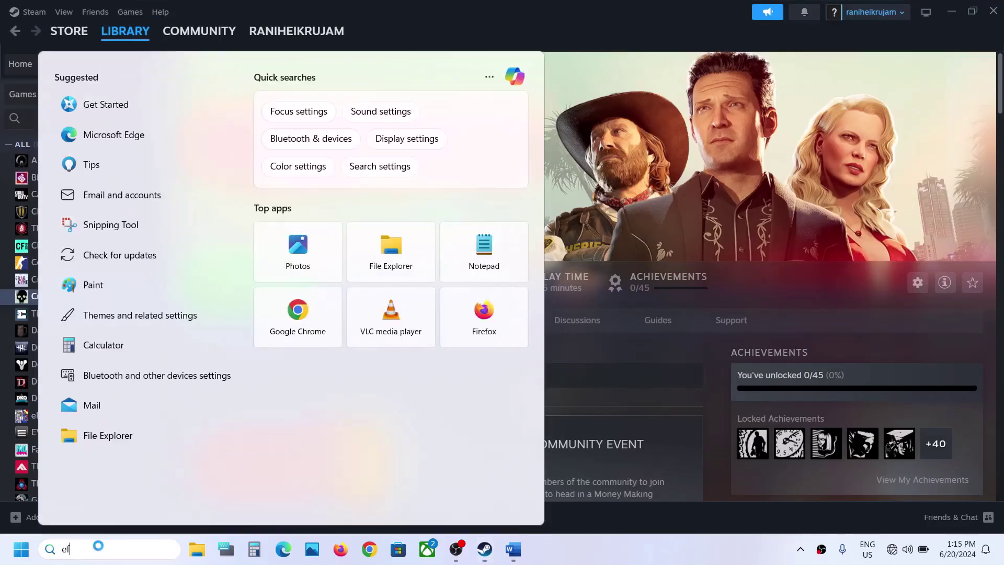
{"action": "type", "text": "efore"}
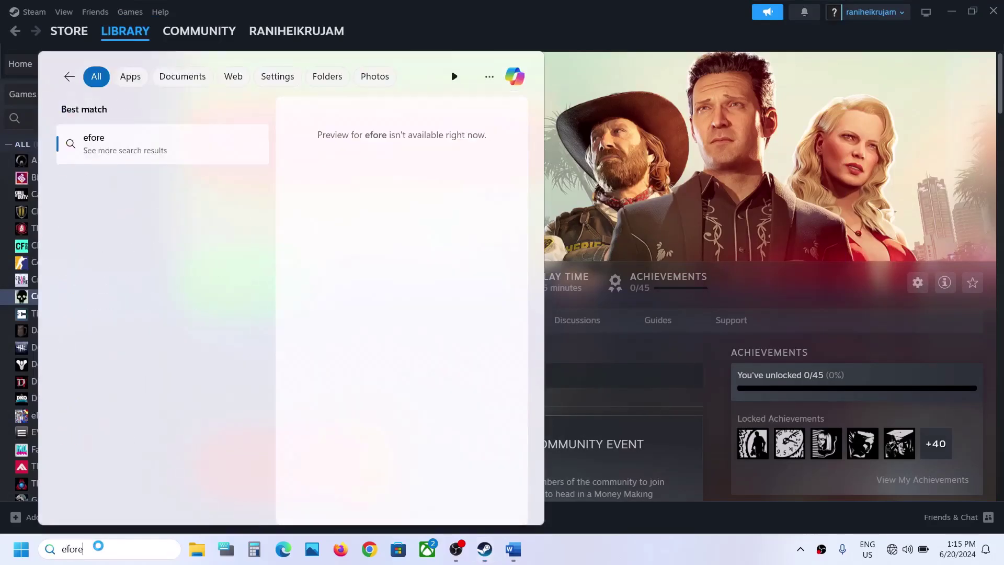
{"action": "key", "text": "BackSpace"}
{"action": "key", "text": "BackSpace"}
{"action": "key", "text": "BackSpace"}
{"action": "key", "text": "BackSpace"}
{"action": "type", "text": "gefor"}
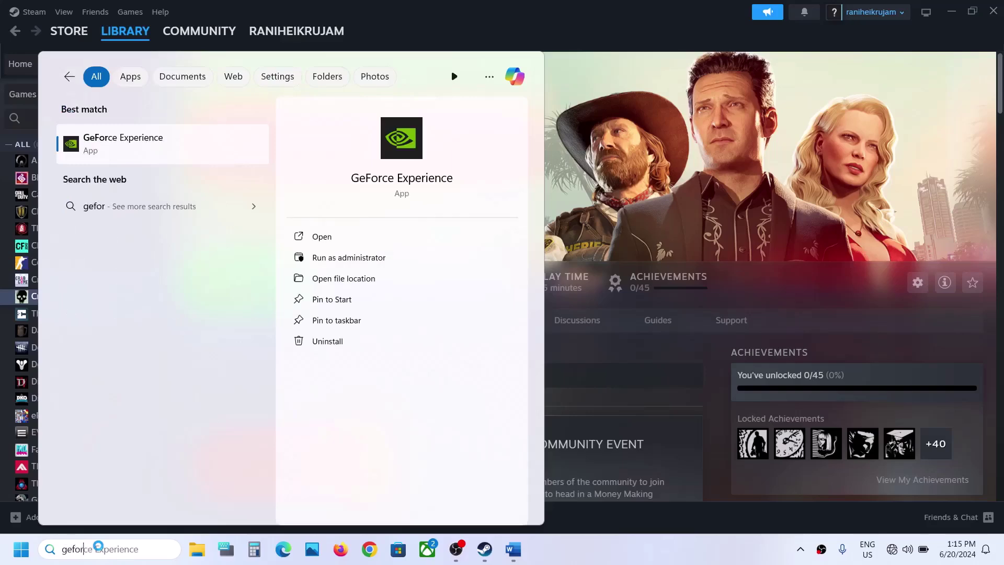
{"action": "key", "text": "Return"}
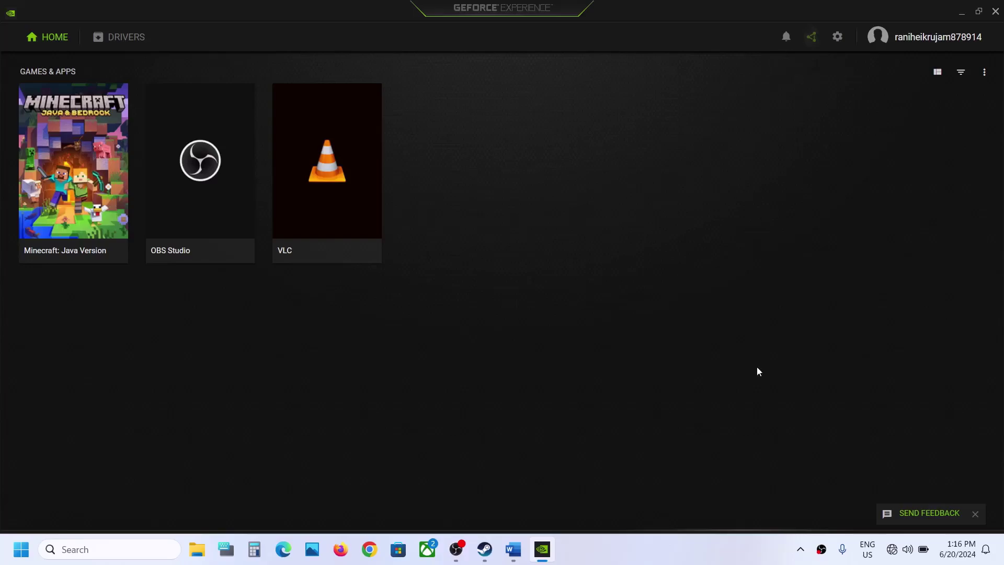
Open the GeForce Experience in-game overlay and turn Instant Replay on.
{"action": "key", "text": "alt+z"}
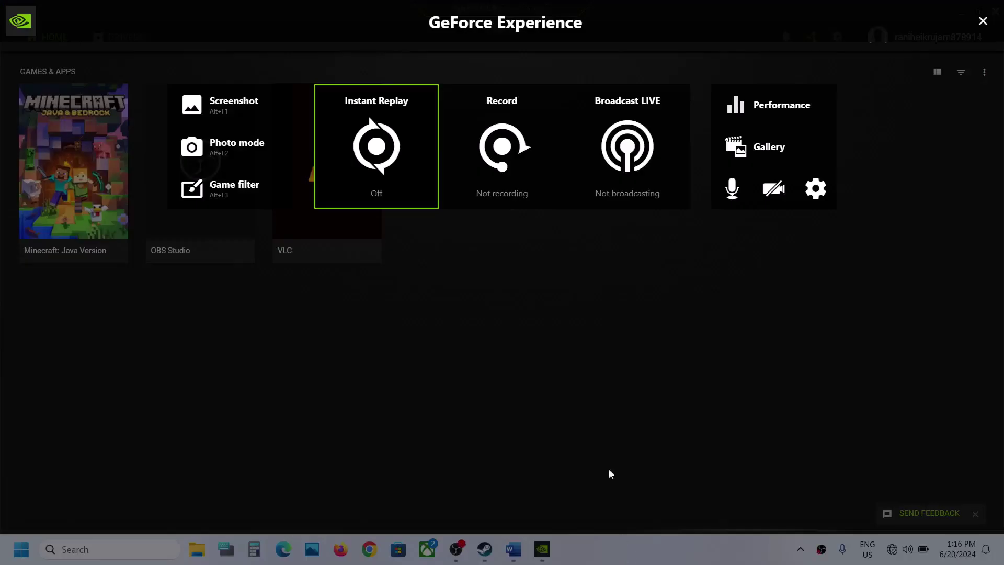
{"action": "left_click", "coordinate": [396, 170]}
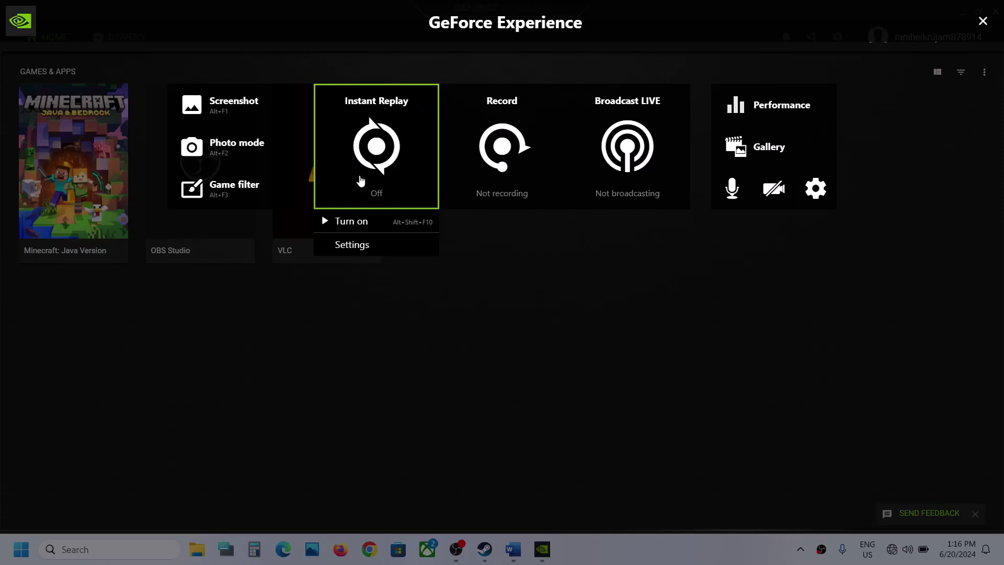
{"action": "left_click", "coordinate": [356, 220]}
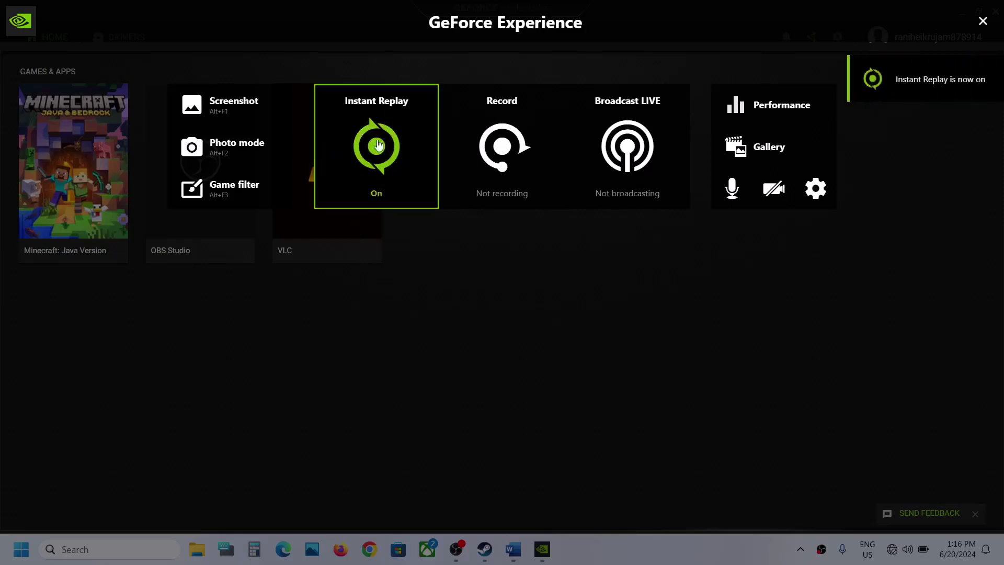
Turn Instant Replay off and exit the in-game overlay, cancelling any Windows shutdown request.
{"action": "left_click", "coordinate": [390, 152]}
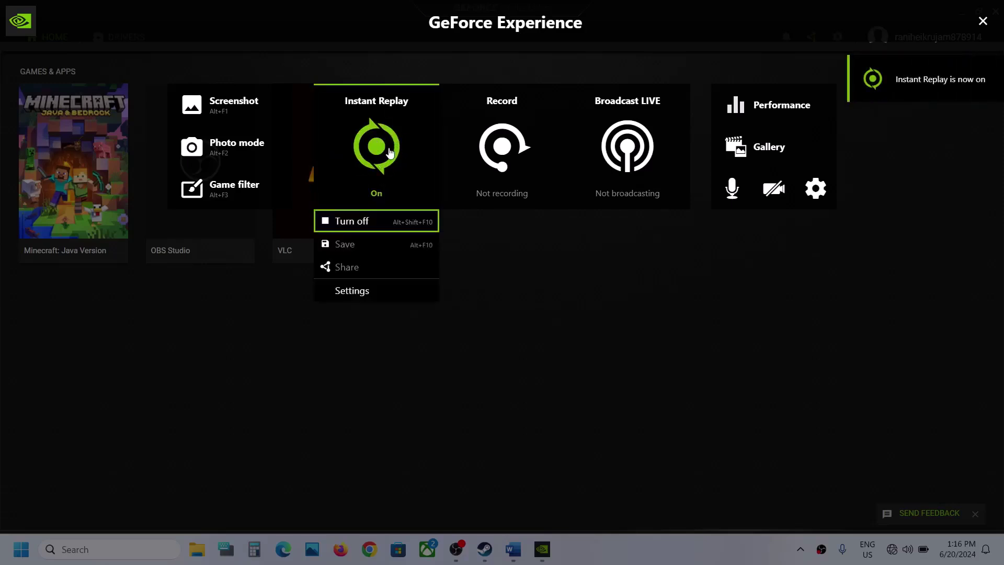
{"action": "left_click", "coordinate": [356, 223]}
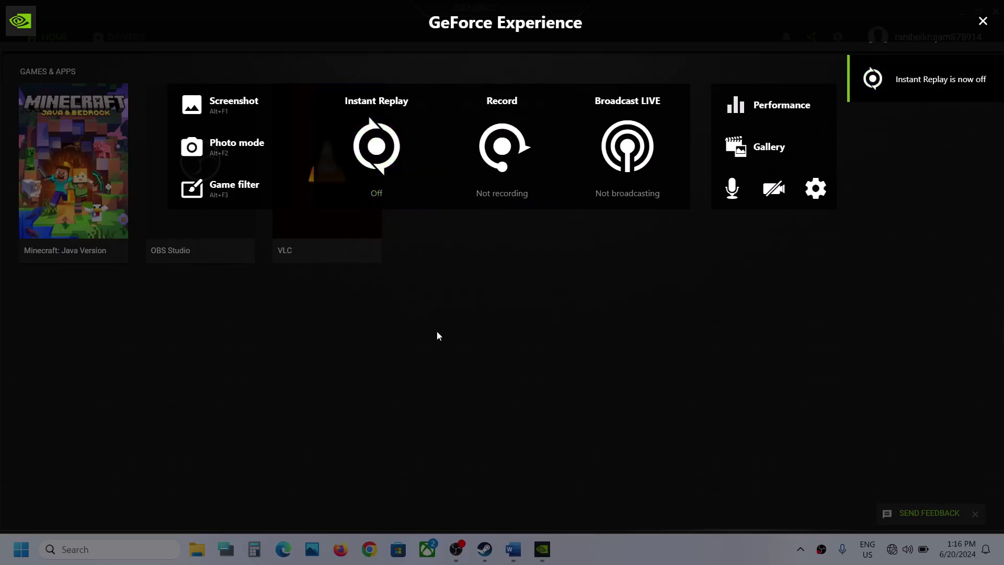
{"action": "key", "text": "alt+F4"}
{"action": "key", "text": "alt+F4"}
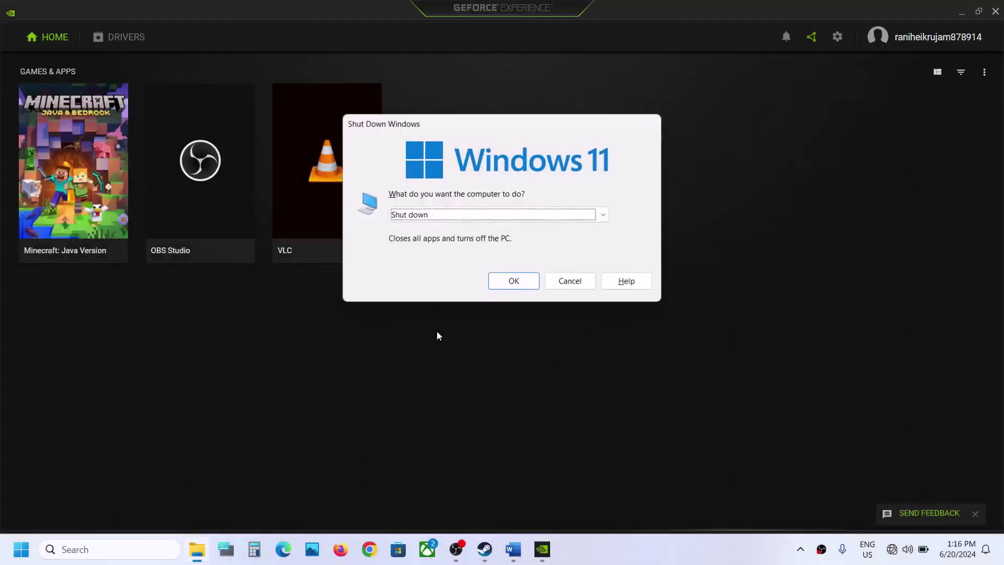
{"action": "left_click", "coordinate": [570, 281]}
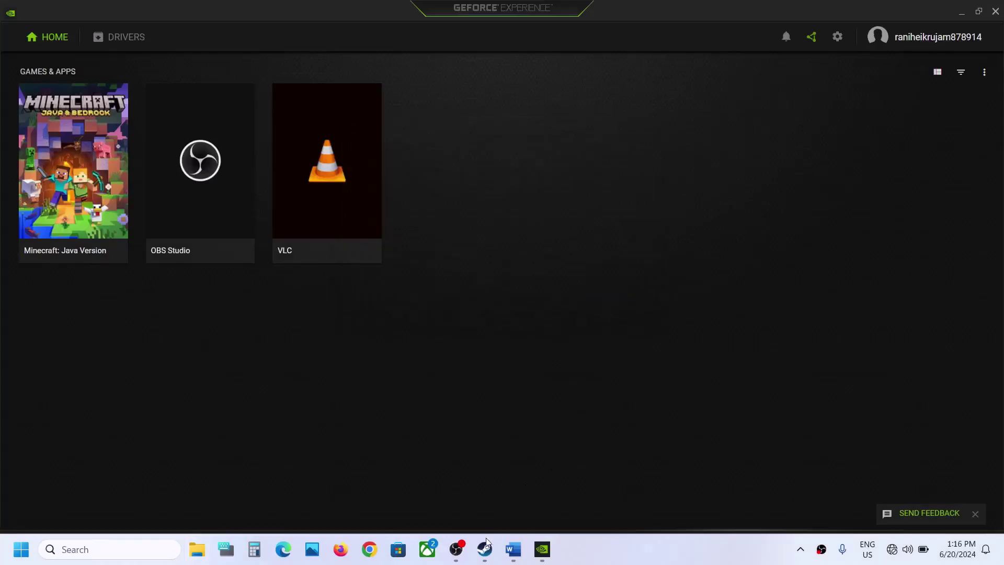
Switch back to the Crimeboss Word document and look over the instructions around Step 4.
{"action": "left_click", "coordinate": [513, 549]}
{"action": "scroll", "coordinate": [436, 309], "scroll_direction": "down", "scroll_amount": 1}
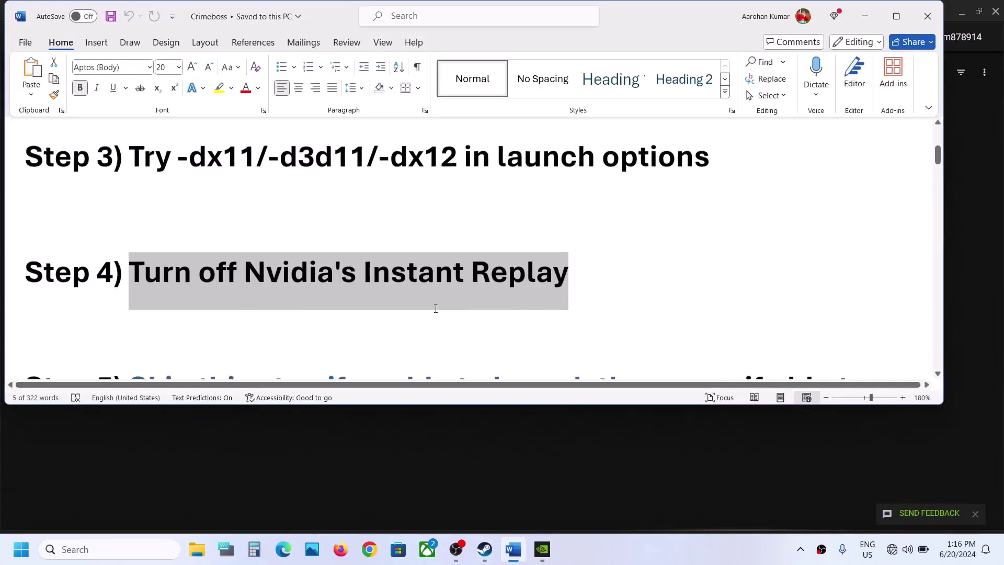
{"action": "scroll", "coordinate": [436, 309], "scroll_direction": "up", "scroll_amount": 1}
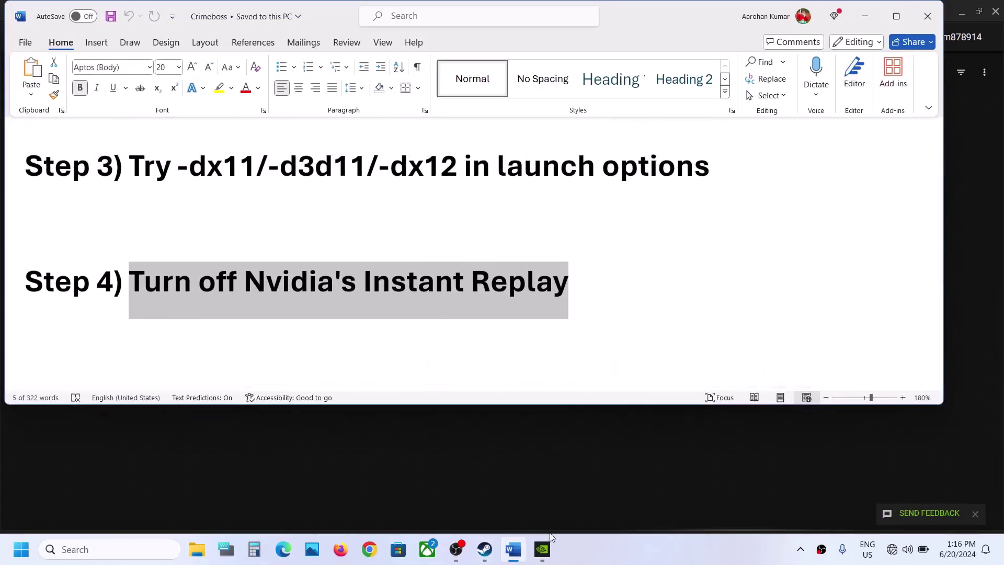
Switch back to GeForce Experience and close the app.
{"action": "mouse_move", "coordinate": [549, 539]}
{"action": "left_click", "coordinate": [564, 462]}
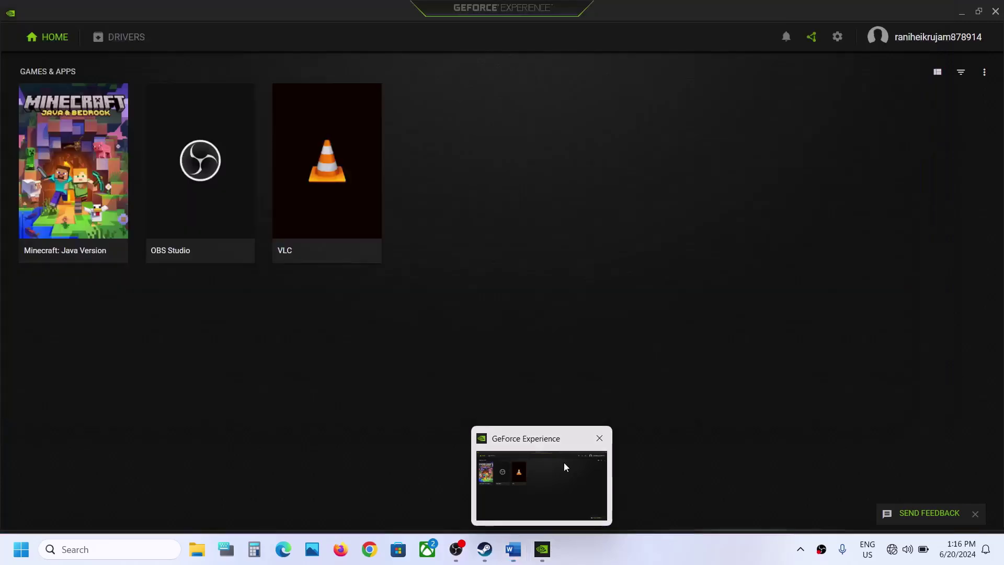
{"action": "left_click", "coordinate": [995, 9]}
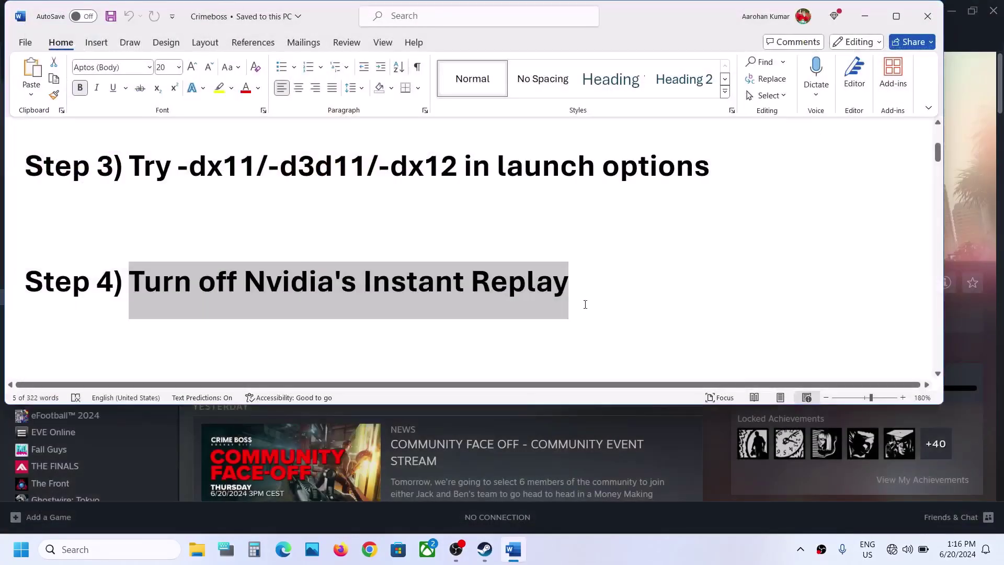
Read Step 5 in the Crimeboss document and highlight its V Sync, idle time and FSR advice.
{"action": "scroll", "coordinate": [389, 302], "scroll_direction": "down", "scroll_amount": 4}
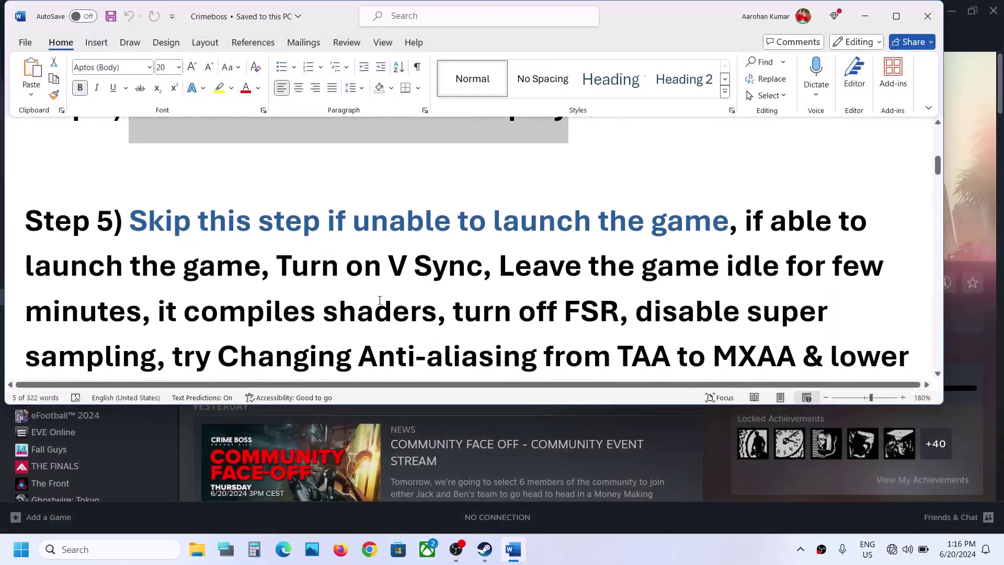
{"action": "left_click_drag", "start_coordinate": [133, 224], "coordinate": [748, 311]}
{"action": "scroll", "coordinate": [749, 302], "scroll_direction": "down", "scroll_amount": 1}
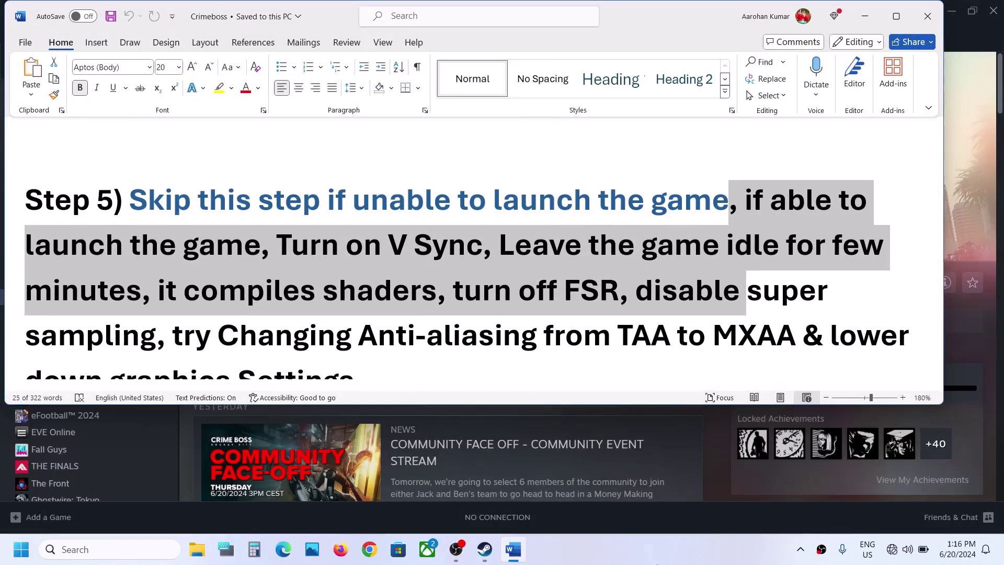
{"action": "left_click", "coordinate": [748, 302]}
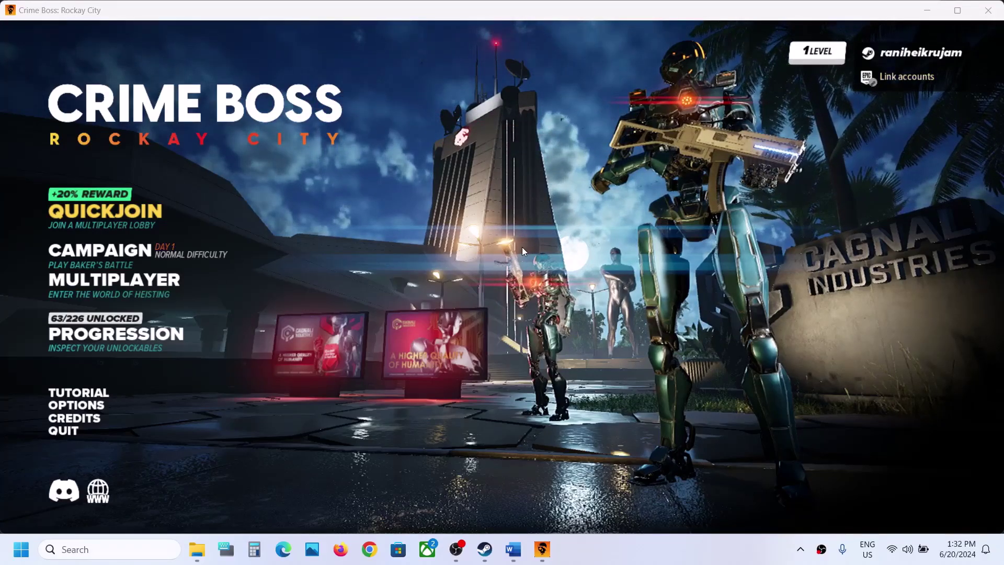
Switch to the low fps Word document, highlight "Leave the game idle for few minutes" and return to the game.
{"action": "mouse_move", "coordinate": [513, 549]}
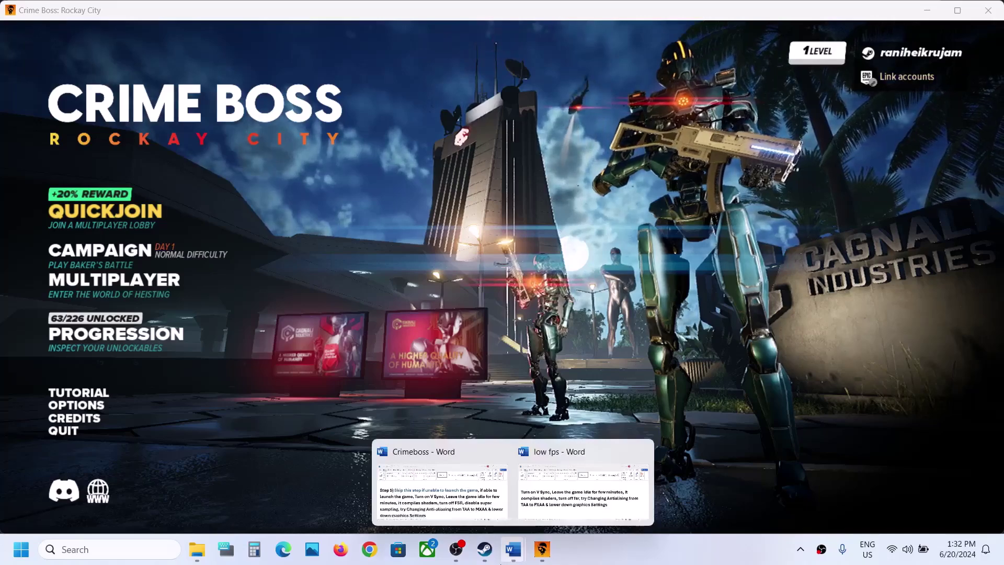
{"action": "left_click", "coordinate": [581, 486]}
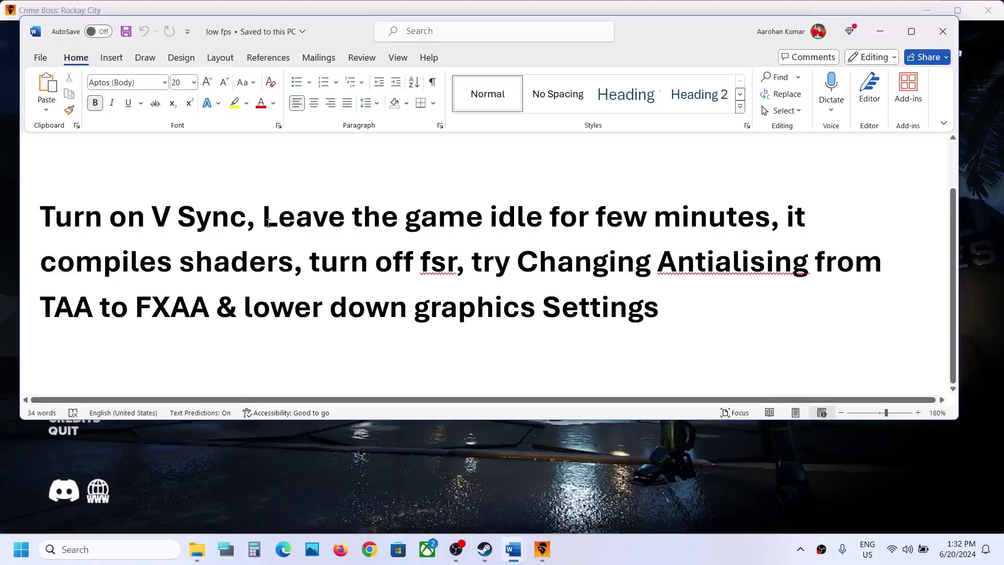
{"action": "left_click_drag", "start_coordinate": [267, 222], "coordinate": [681, 210]}
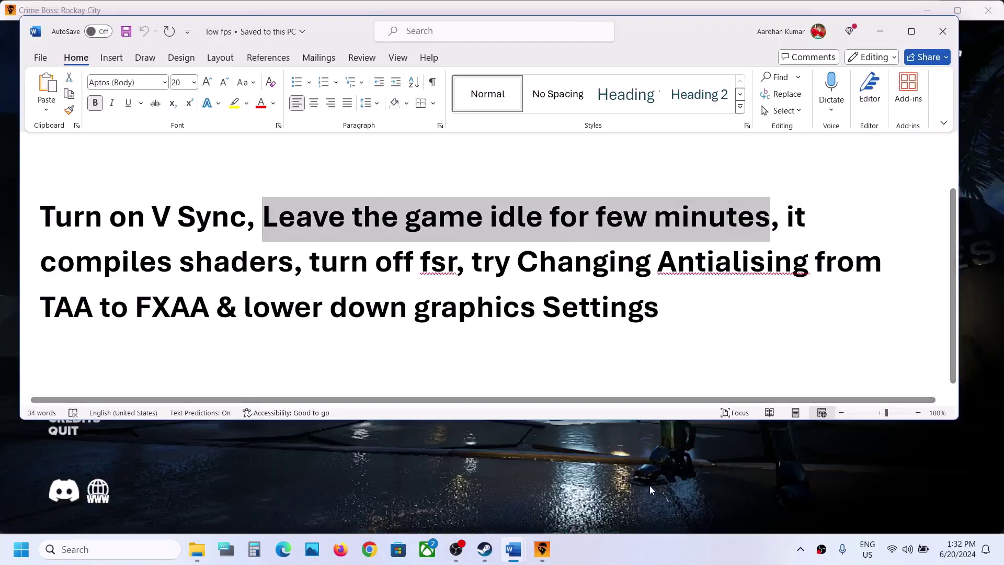
{"action": "left_click", "coordinate": [606, 482]}
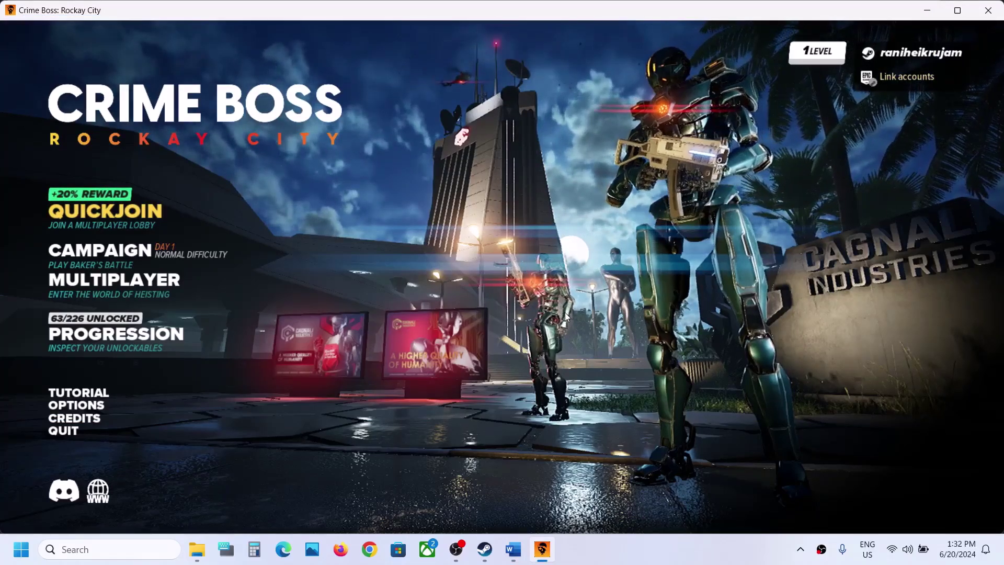
Bring back the low fps document, highlight "on V Sync" and return to the game's main menu.
{"action": "mouse_move", "coordinate": [510, 556]}
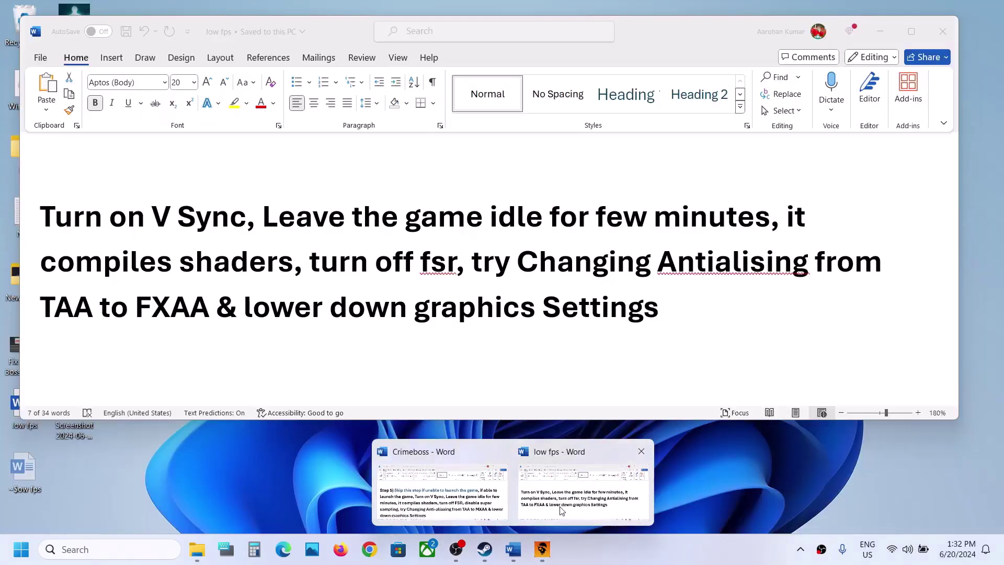
{"action": "left_click", "coordinate": [583, 489]}
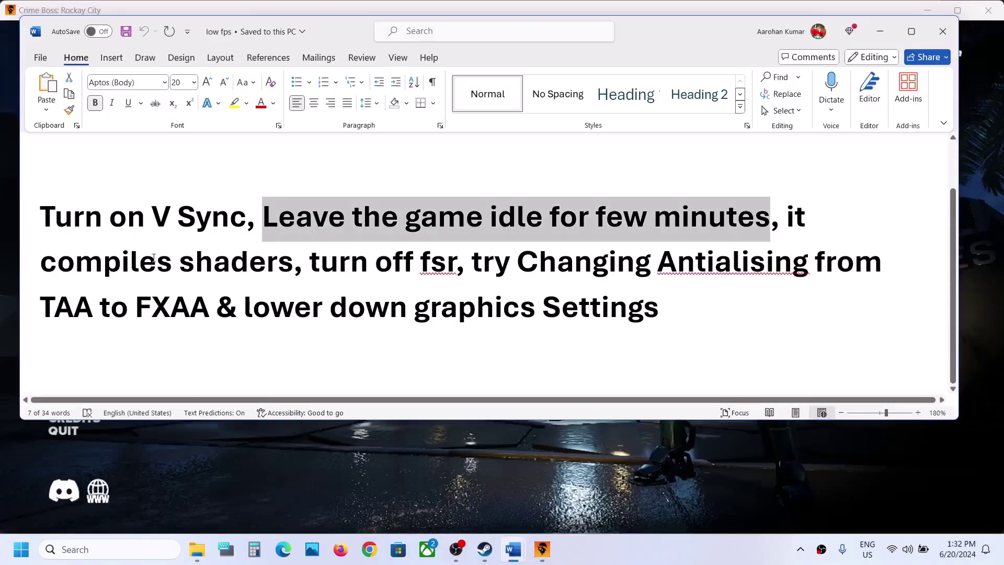
{"action": "left_click_drag", "start_coordinate": [123, 233], "coordinate": [247, 220]}
{"action": "left_click", "coordinate": [514, 549]}
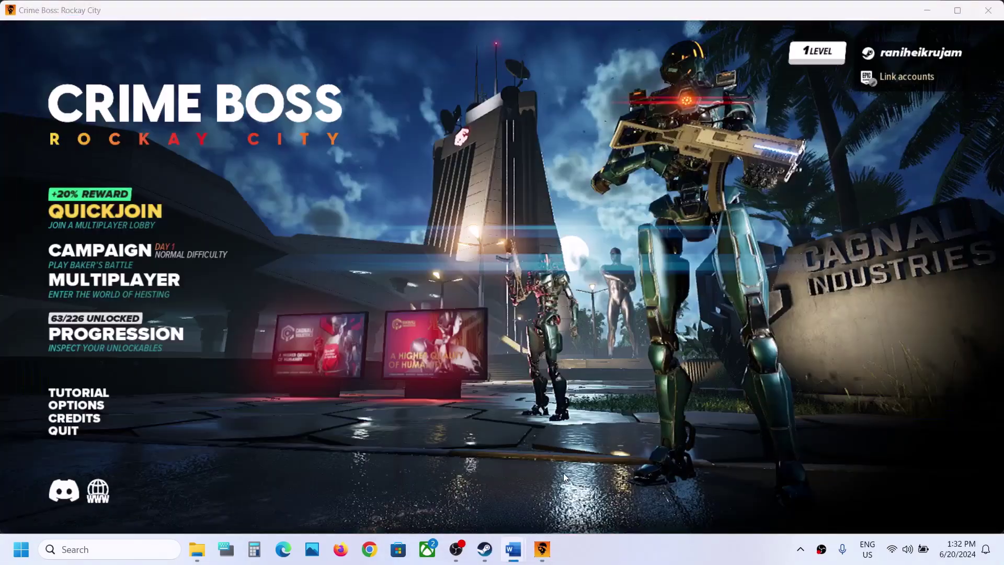
Open the game's graphics options and switch VSYNC off and back to On.
{"action": "left_click", "coordinate": [89, 406]}
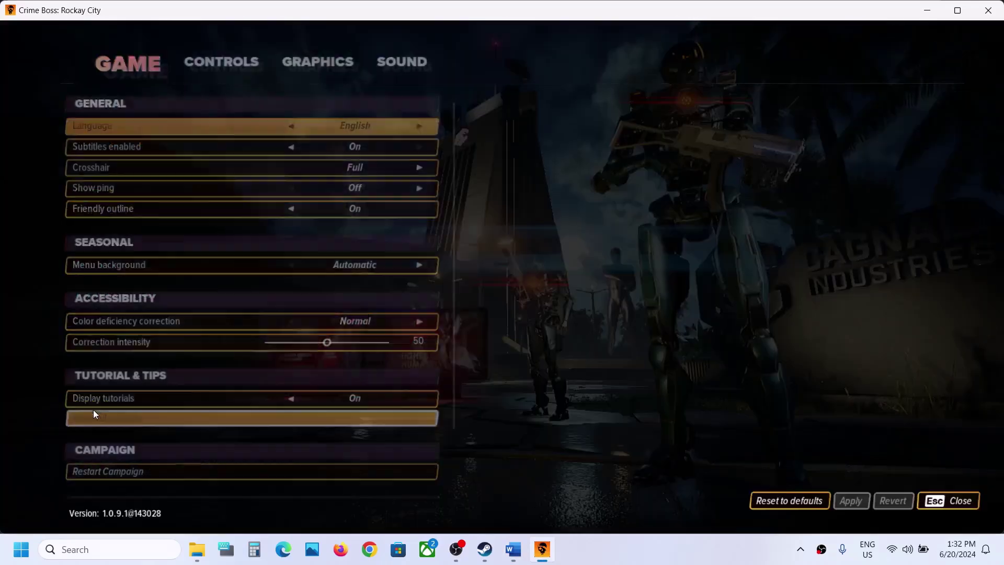
{"action": "left_click", "coordinate": [291, 62]}
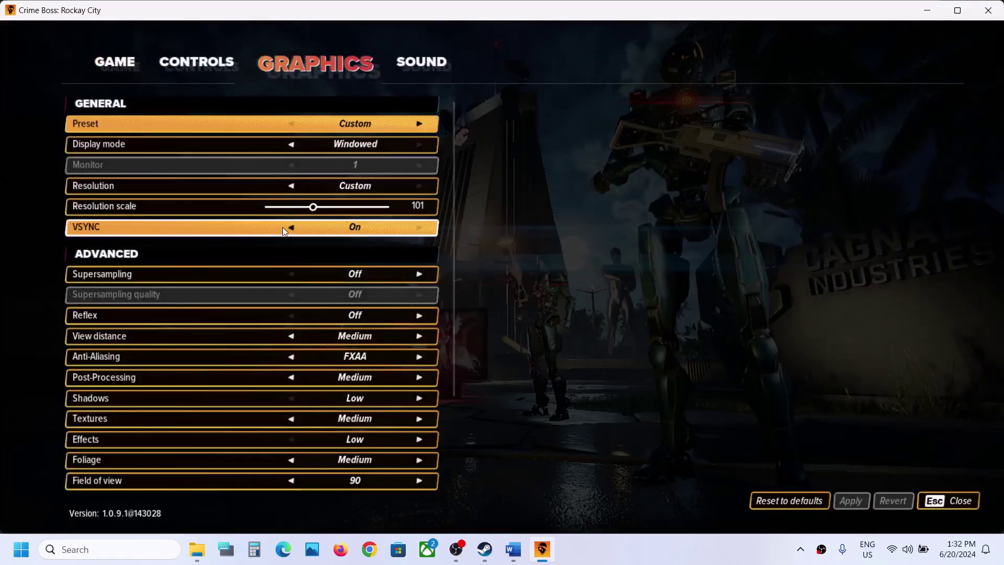
{"action": "left_click", "coordinate": [293, 227]}
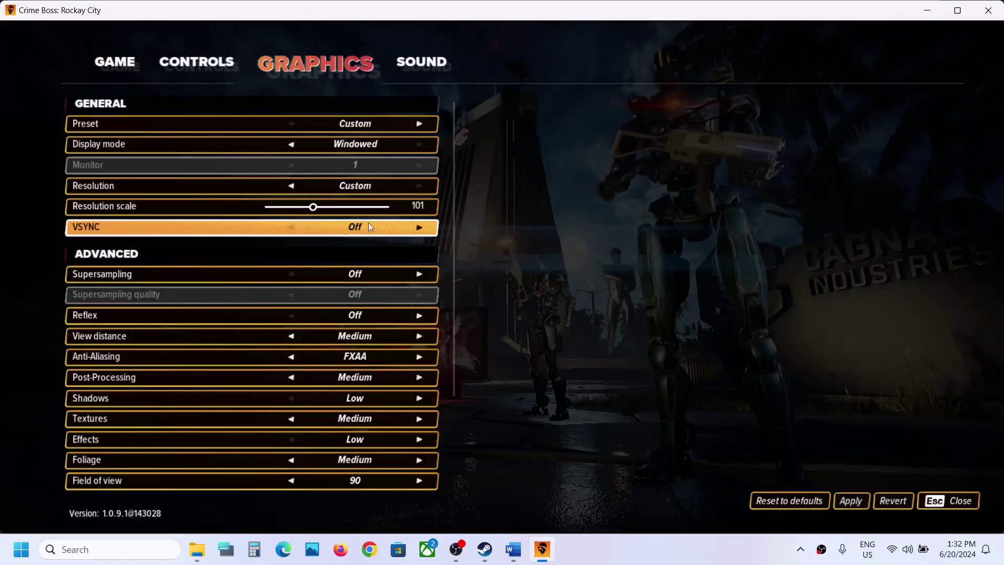
{"action": "left_click", "coordinate": [419, 226]}
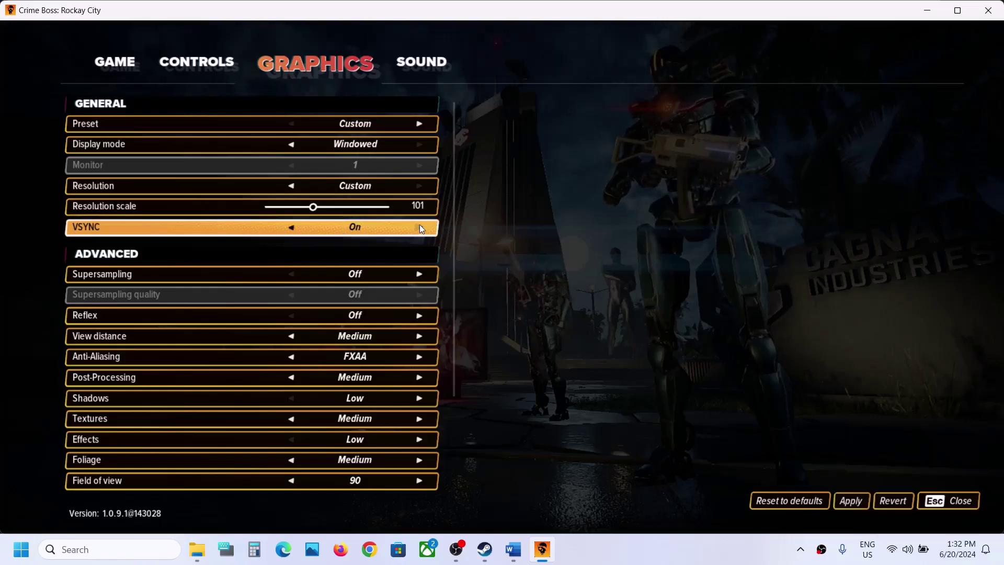
Highlight "turn off fsr" in the low fps document and return to the game's graphics options.
{"action": "mouse_move", "coordinate": [524, 547]}
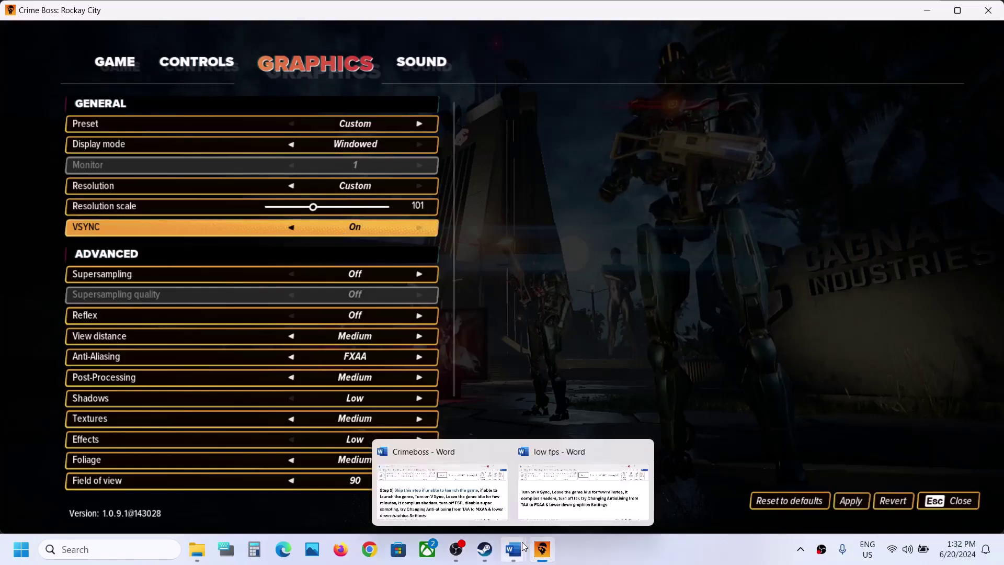
{"action": "left_click", "coordinate": [583, 487]}
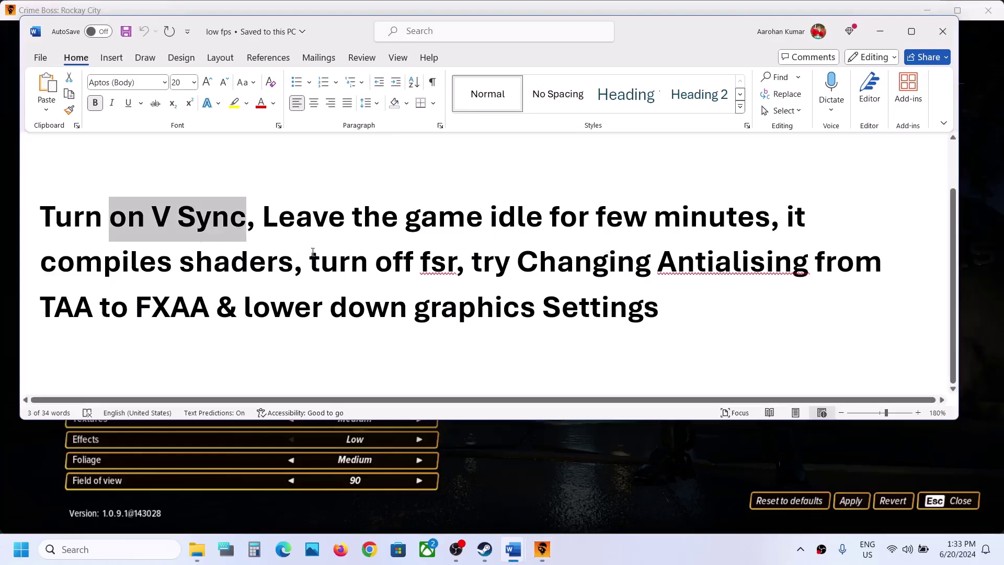
{"action": "left_click_drag", "start_coordinate": [310, 259], "coordinate": [459, 262]}
{"action": "key", "text": "alt+Tab"}
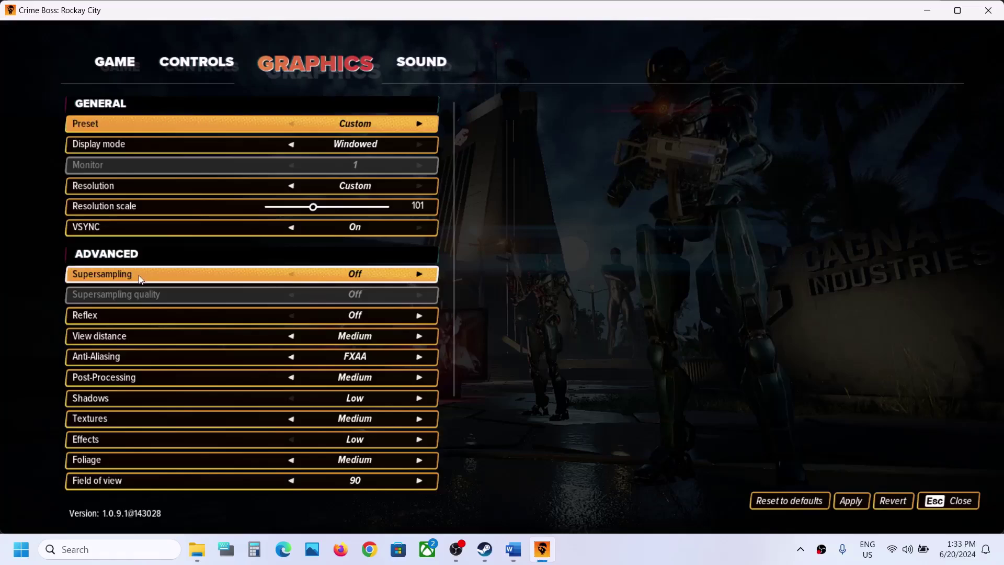
Try Supersampling with AMD FSR2 and with Nvidia DLSS at Quality, and set Supersampling back to Off.
{"action": "left_click", "coordinate": [421, 273]}
{"action": "left_click", "coordinate": [421, 273]}
{"action": "left_click", "coordinate": [421, 273]}
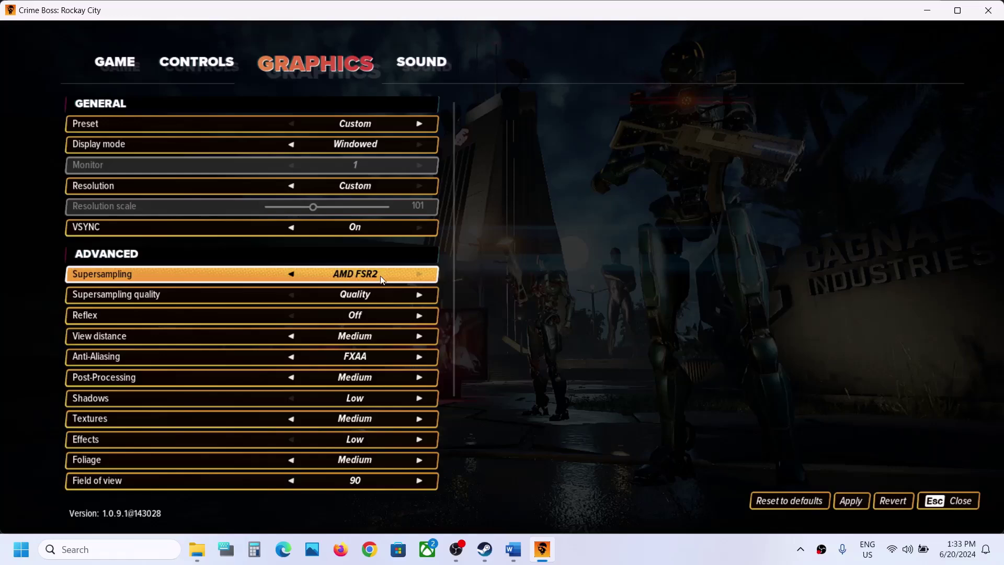
{"action": "left_click", "coordinate": [292, 278]}
{"action": "left_click", "coordinate": [292, 278]}
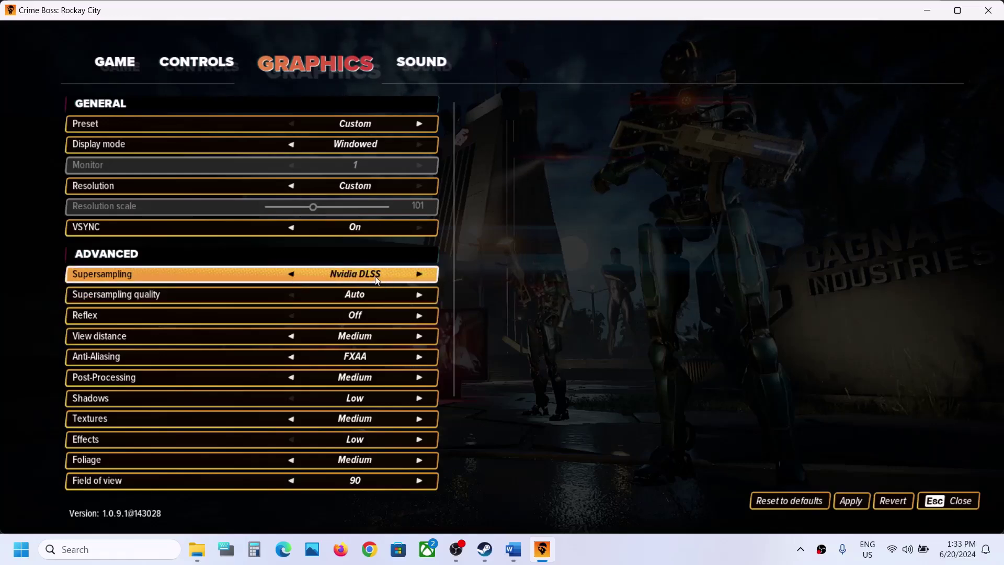
{"action": "left_click", "coordinate": [418, 295]}
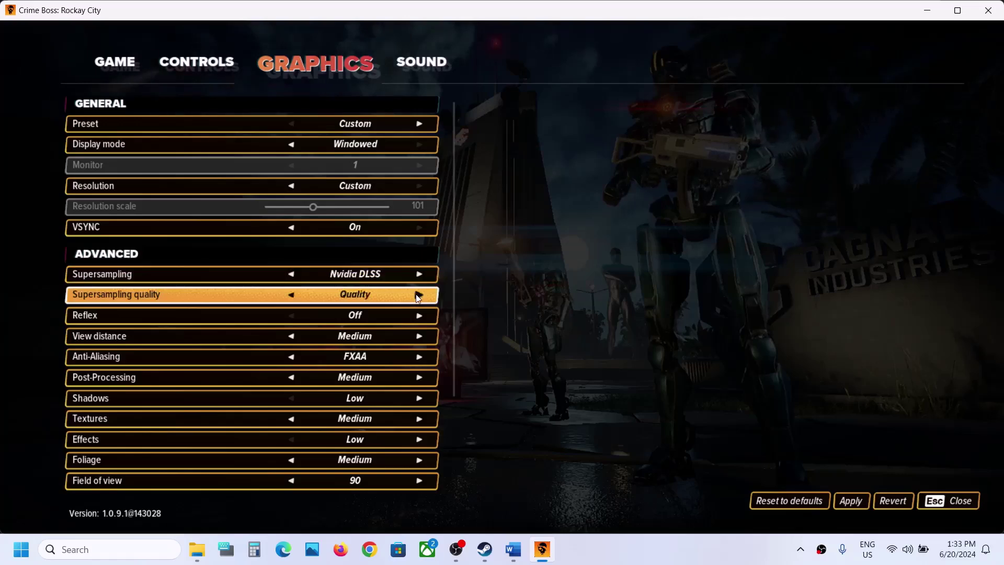
{"action": "left_click", "coordinate": [293, 275]}
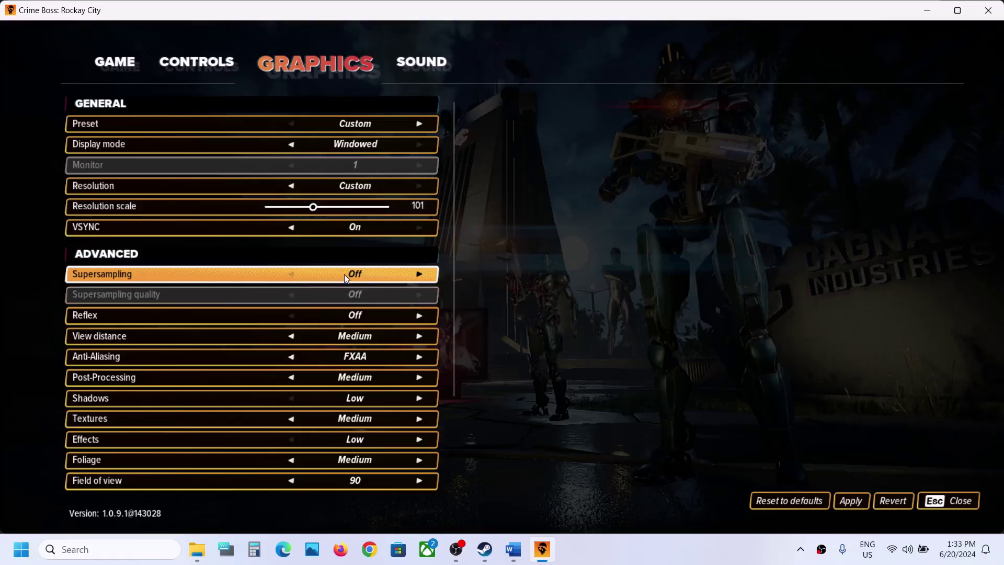
Check the anti-aliasing advice in the low fps document, try Default TAA in the game and set Anti-Aliasing back to FXAA.
{"action": "key", "text": "alt+Tab"}
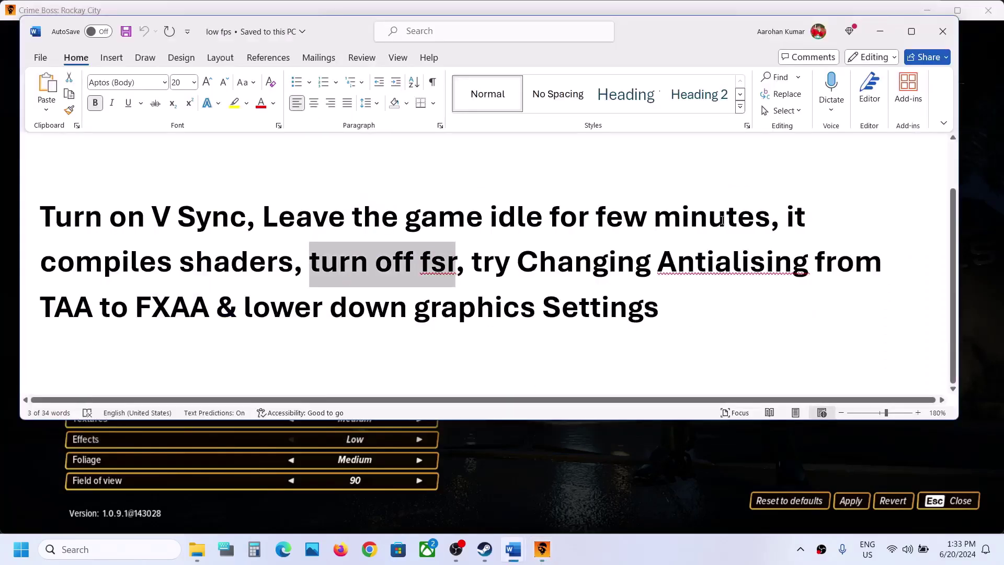
{"action": "key", "text": "alt+Tab"}
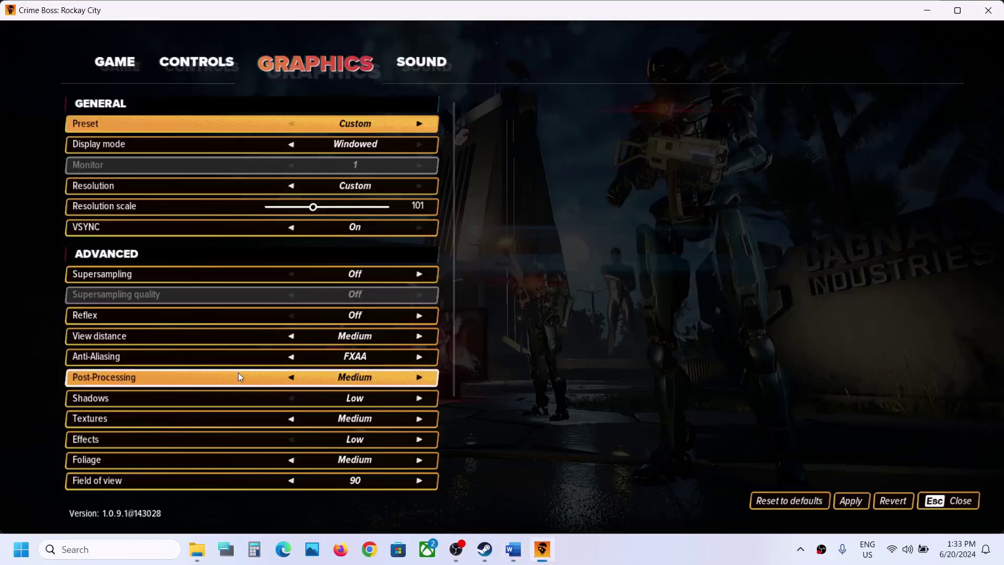
{"action": "left_click", "coordinate": [116, 359]}
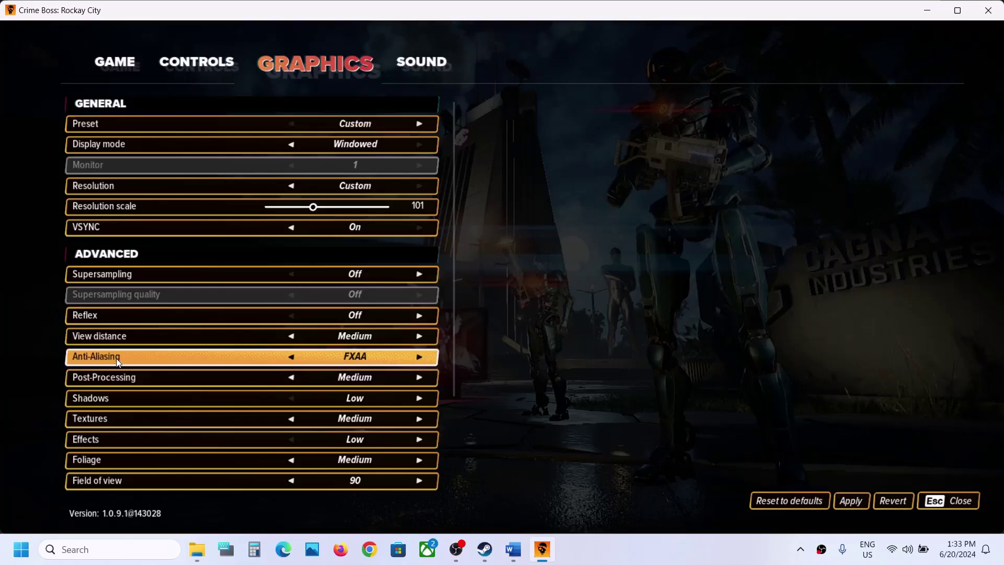
{"action": "left_click", "coordinate": [419, 358]}
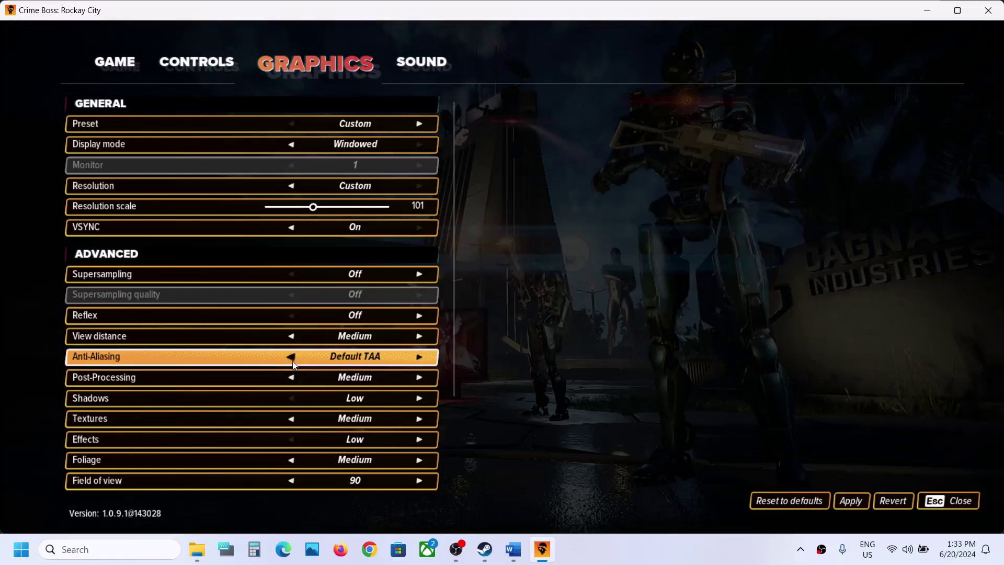
{"action": "left_click", "coordinate": [292, 361]}
{"action": "left_click", "coordinate": [292, 361]}
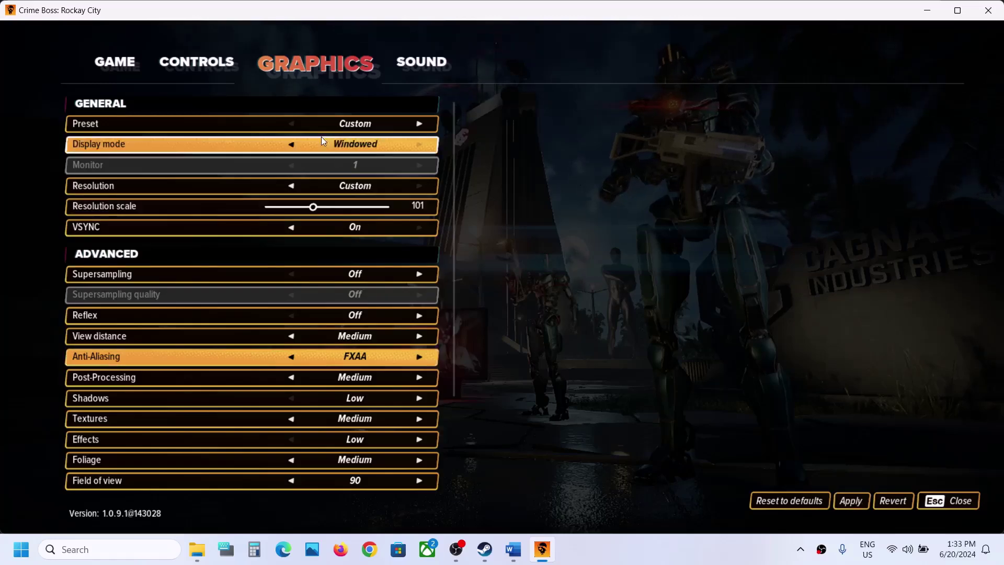
Try the Borderless and Fullscreen display modes, return to Windowed, and set the resolution to 1920 x 1080.
{"action": "left_click", "coordinate": [293, 146]}
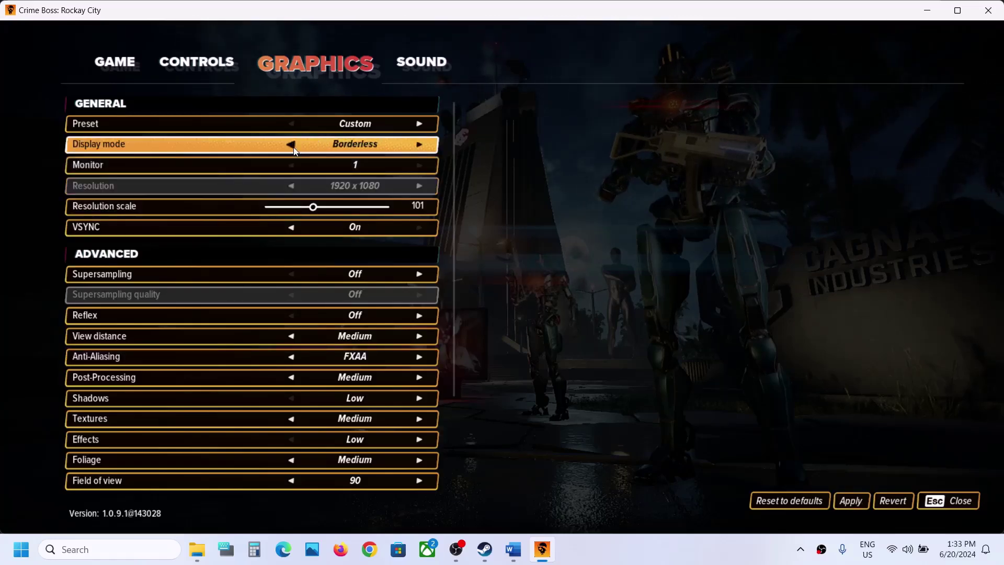
{"action": "left_click", "coordinate": [293, 146]}
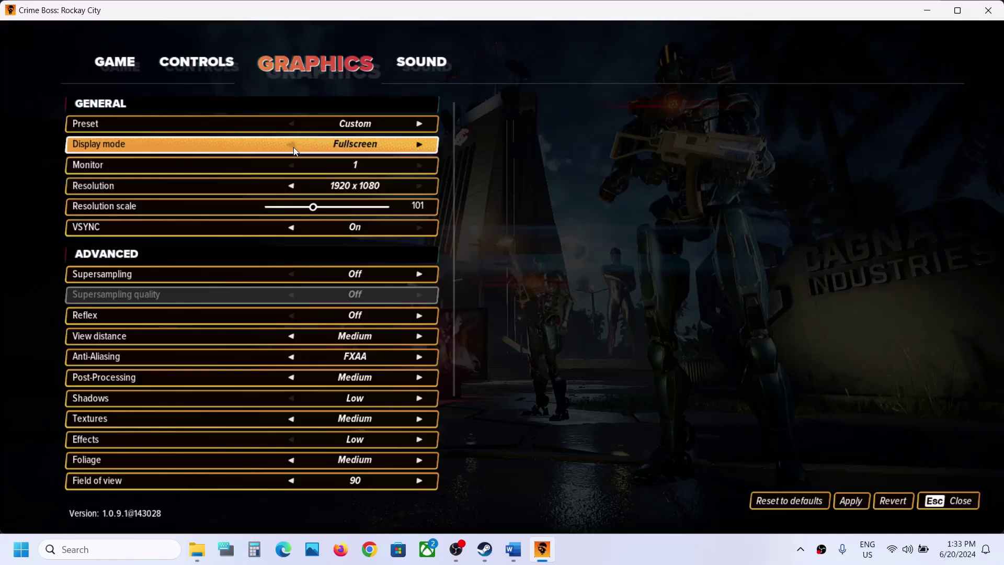
{"action": "left_click", "coordinate": [419, 145]}
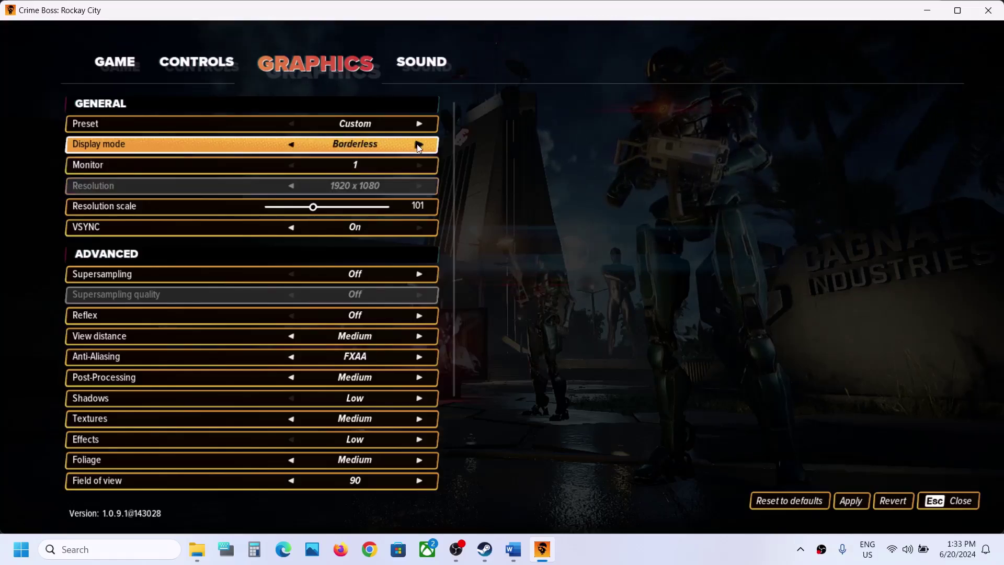
{"action": "left_click", "coordinate": [419, 145]}
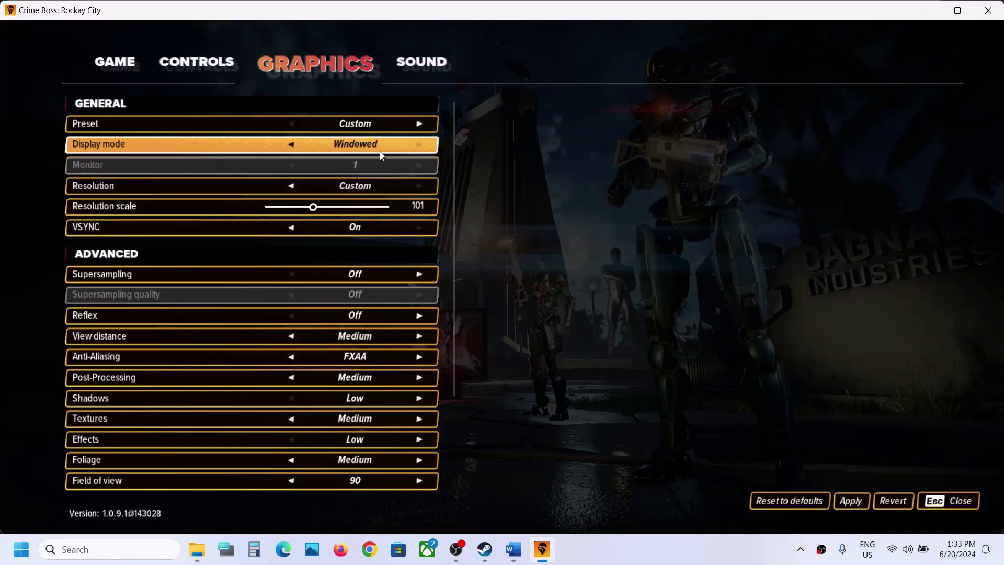
{"action": "left_click", "coordinate": [287, 186]}
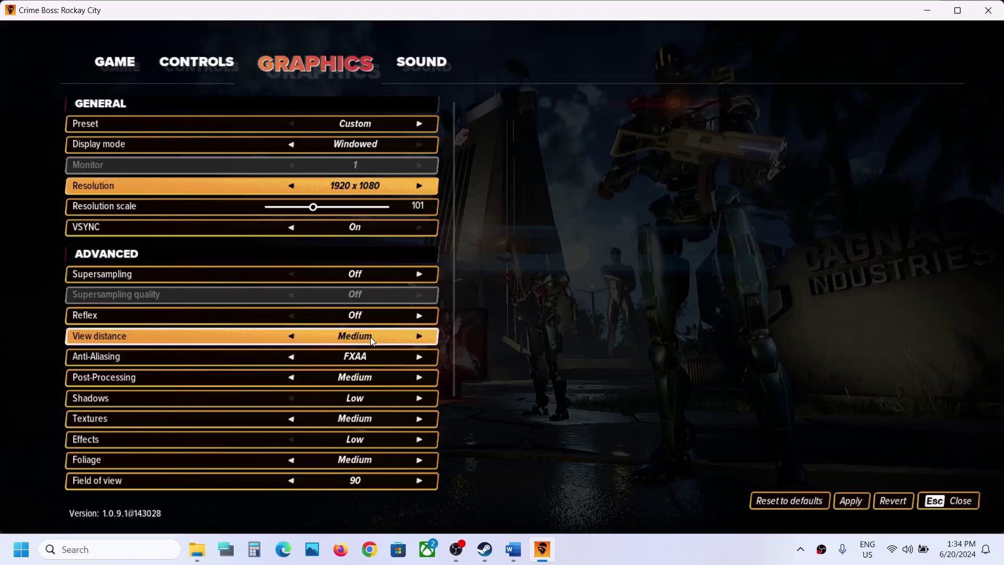
Raise the View distance setting to Ultra in the advanced graphics options.
{"action": "scroll", "coordinate": [371, 337], "scroll_direction": "down", "scroll_amount": 2}
{"action": "scroll", "coordinate": [370, 305], "scroll_direction": "down", "scroll_amount": 1}
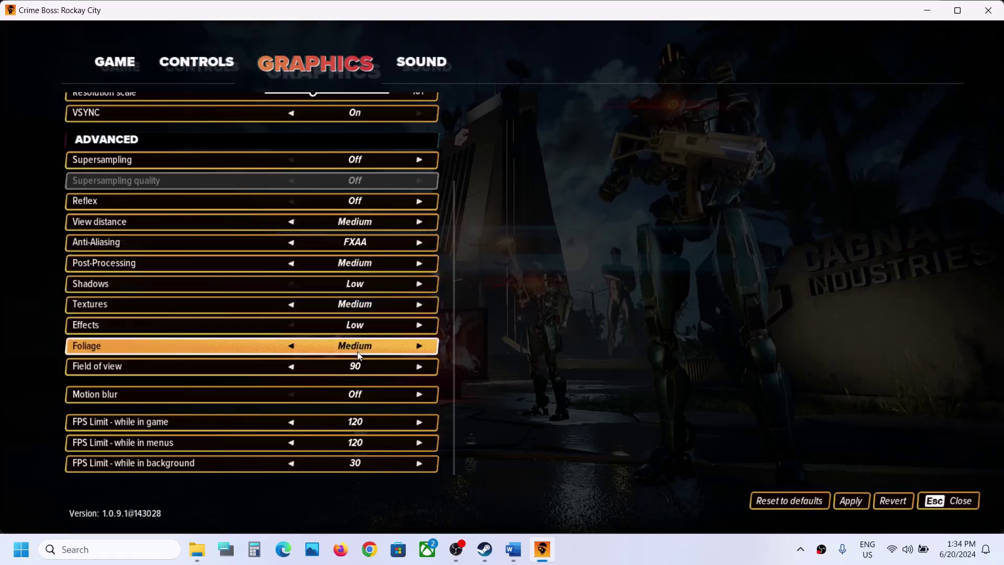
{"action": "left_click", "coordinate": [417, 222]}
{"action": "left_click", "coordinate": [419, 223]}
{"action": "left_click", "coordinate": [419, 222]}
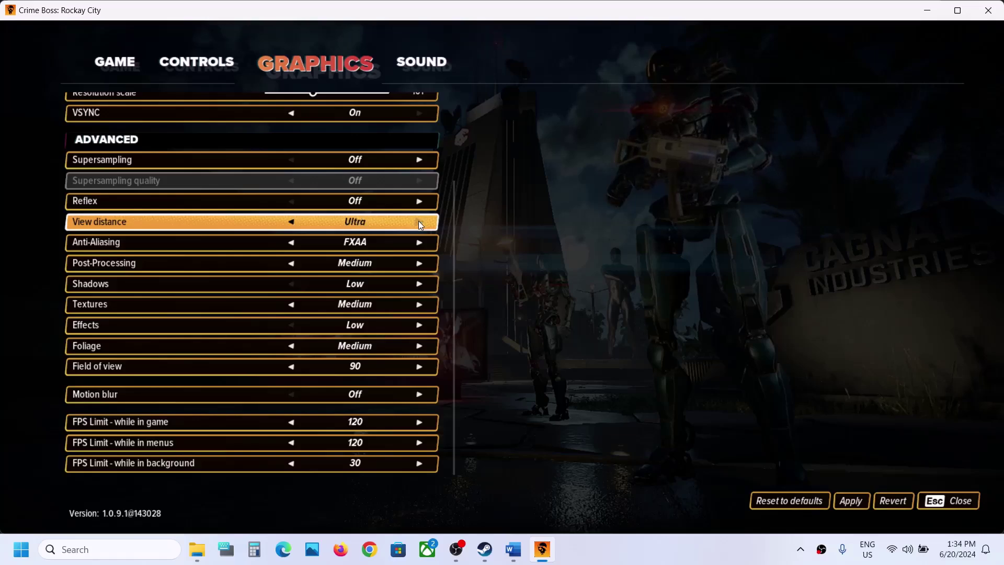
Lower the View distance setting to Medium, apply the graphics changes and close the settings.
{"action": "left_click", "coordinate": [288, 223]}
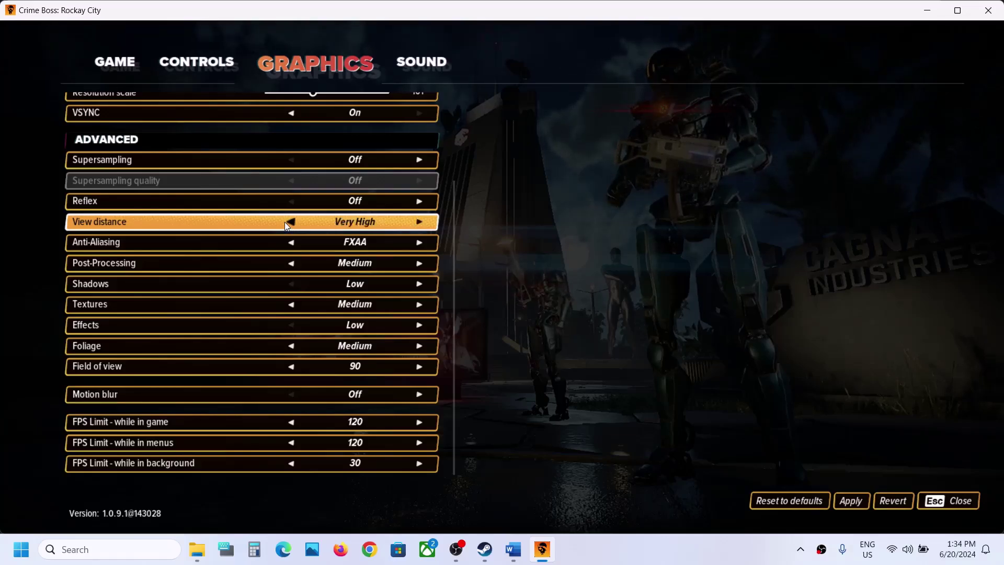
{"action": "left_click", "coordinate": [287, 221]}
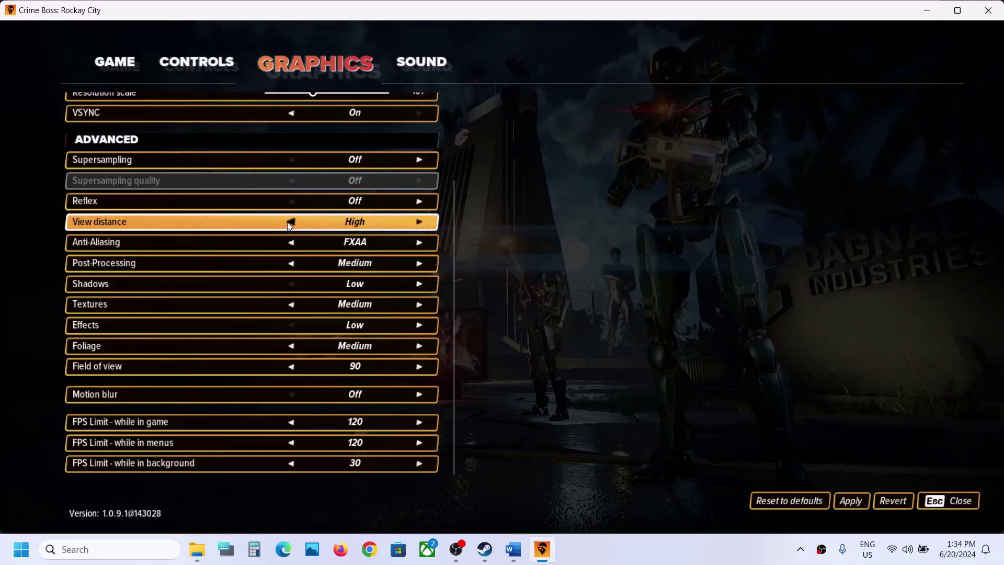
{"action": "left_click", "coordinate": [287, 222]}
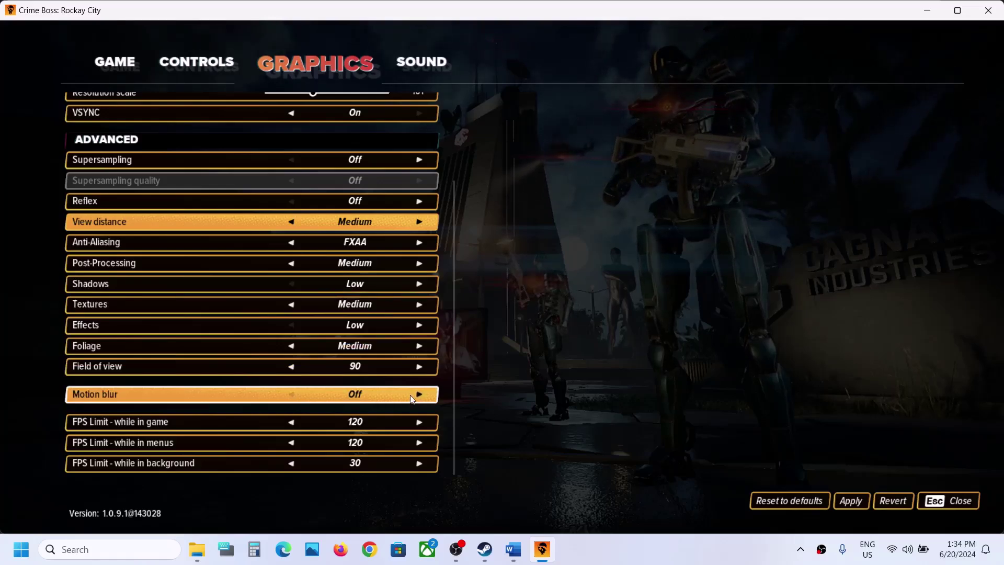
{"action": "left_click", "coordinate": [836, 496]}
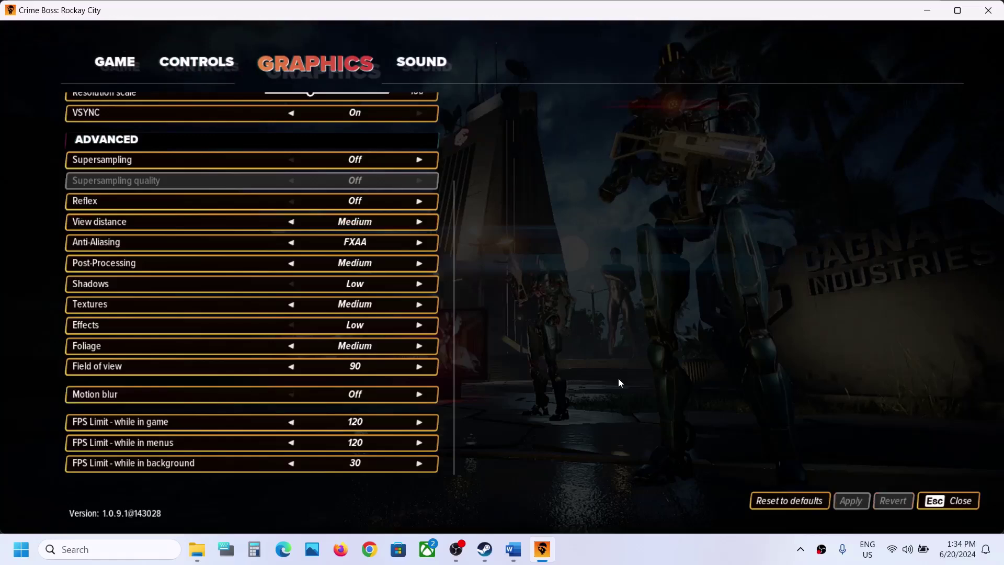
{"action": "key", "text": "Escape"}
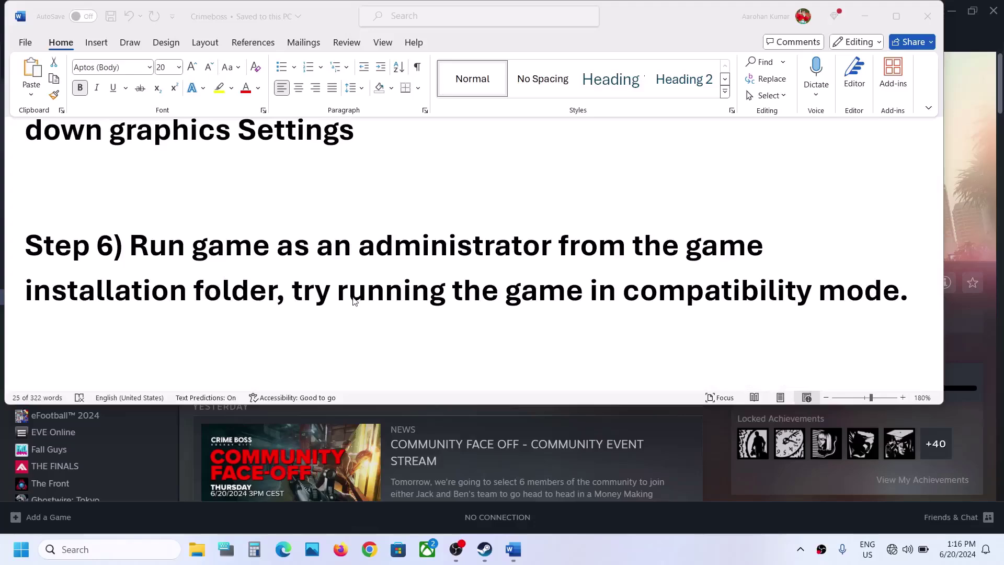
Minimize the troubleshooting document and open the local installation folder of Crime Boss: Rockay City from the Steam library.
{"action": "left_click", "coordinate": [862, 17]}
{"action": "right_click", "coordinate": [79, 304]}
{"action": "mouse_move", "coordinate": [139, 380]}
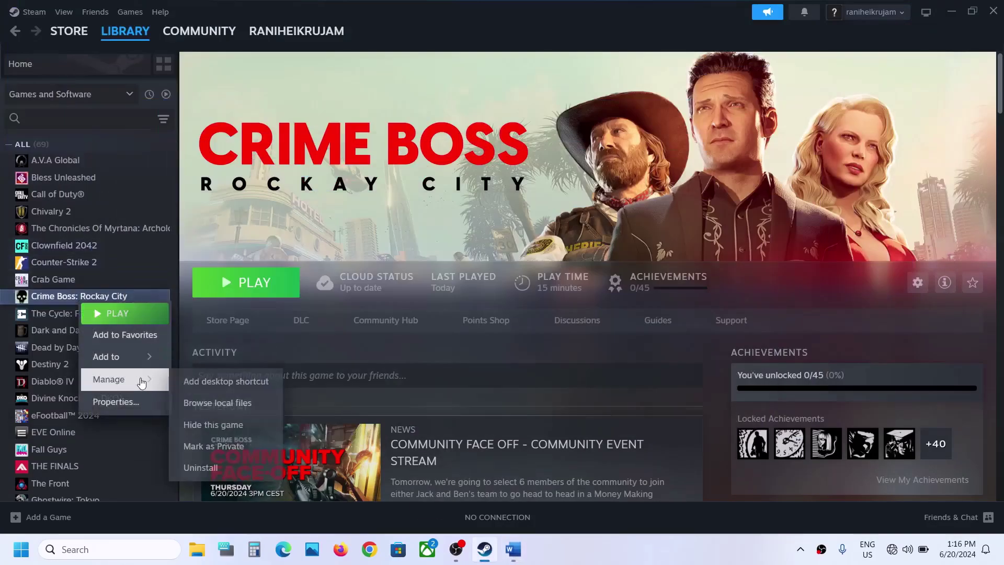
{"action": "left_click", "coordinate": [242, 403]}
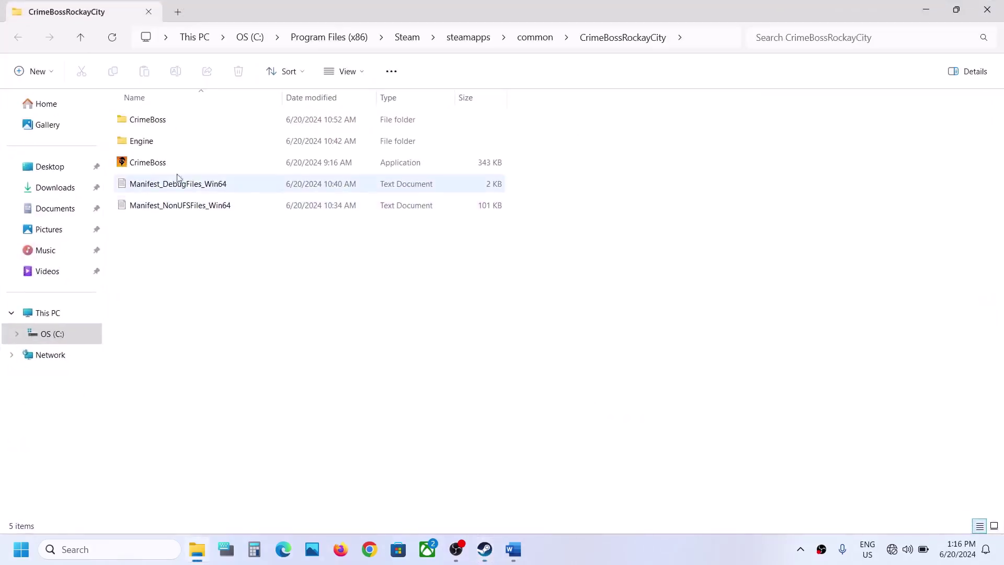
Set the CrimeBoss application to always run as an administrator through its compatibility properties.
{"action": "right_click", "coordinate": [137, 167]}
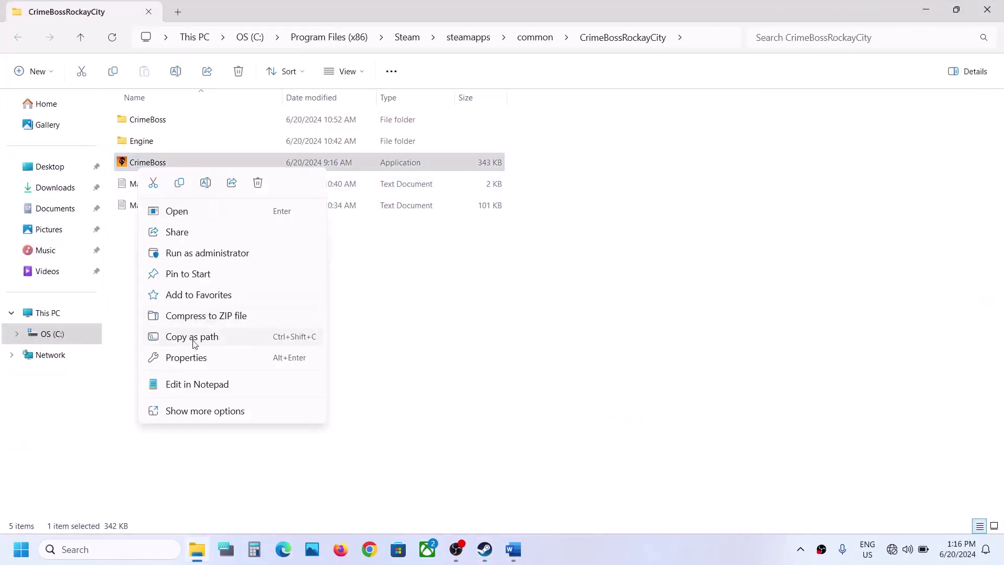
{"action": "left_click", "coordinate": [188, 357]}
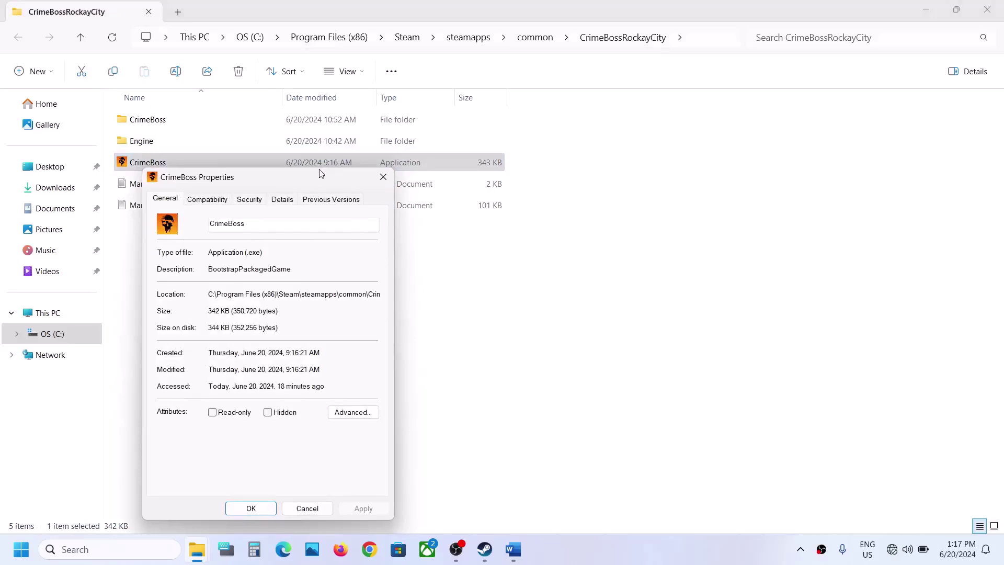
{"action": "left_click_drag", "start_coordinate": [321, 174], "coordinate": [530, 134]}
{"action": "left_click", "coordinate": [433, 161]}
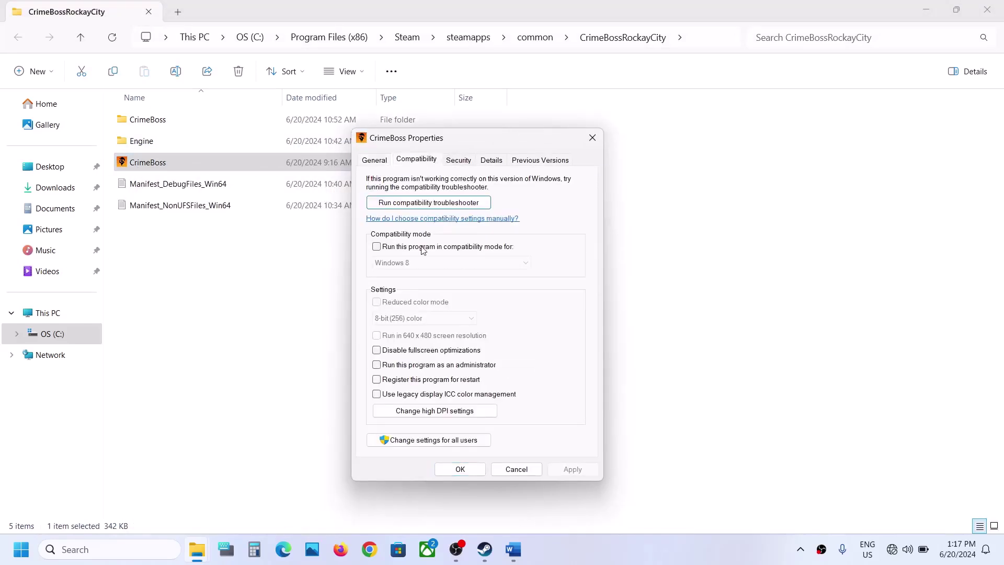
{"action": "left_click", "coordinate": [377, 365]}
{"action": "left_click", "coordinate": [575, 470]}
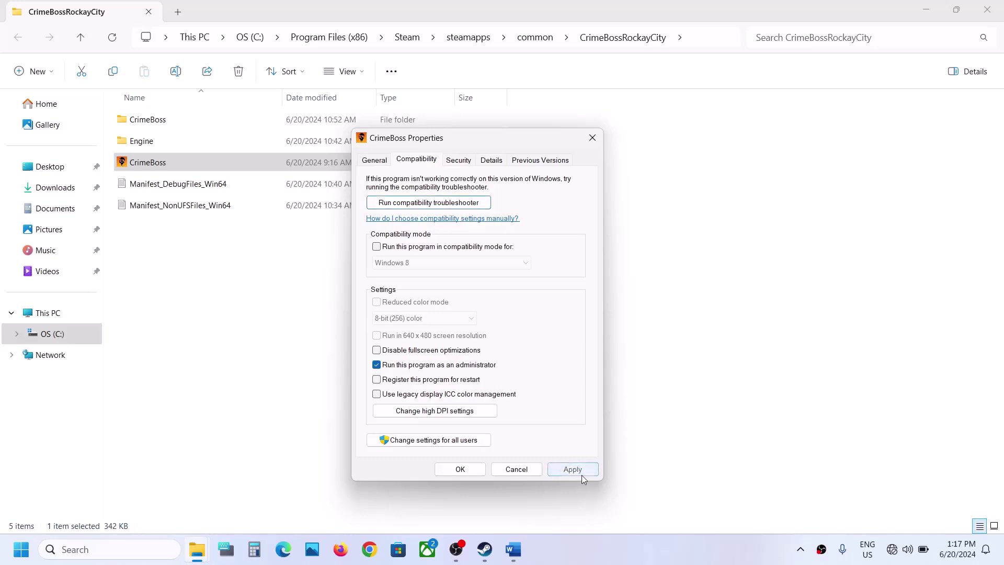
{"action": "left_click", "coordinate": [466, 474]}
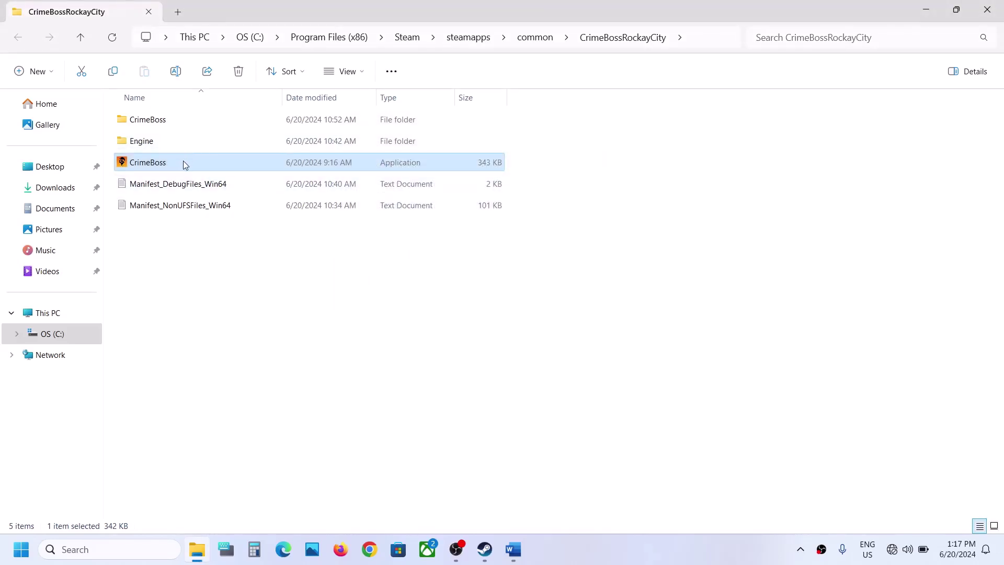
Enable compatibility mode for Windows 8 on the CrimeBoss application and save its properties.
{"action": "right_click", "coordinate": [183, 162]}
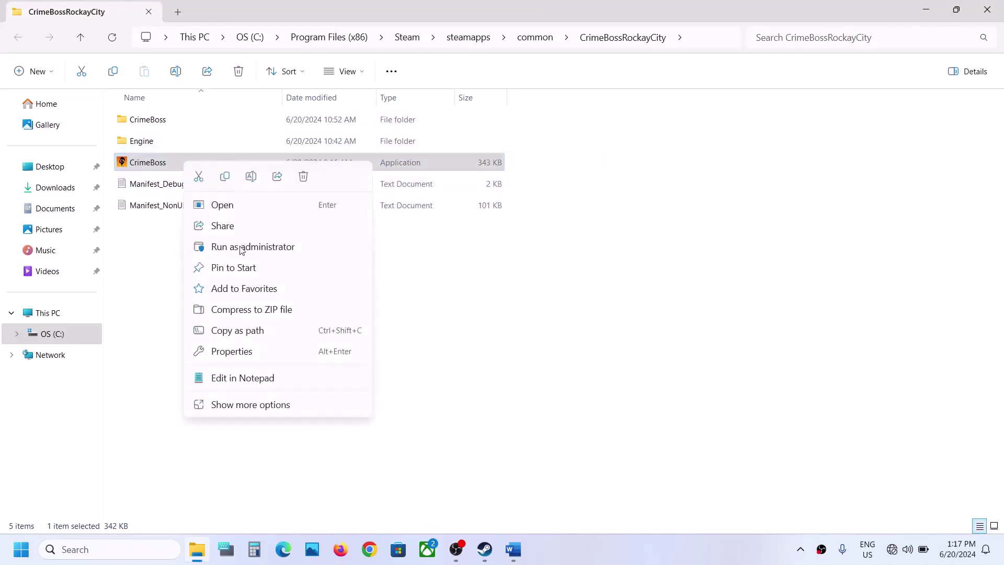
{"action": "left_click", "coordinate": [239, 352]}
{"action": "left_click", "coordinate": [253, 193]}
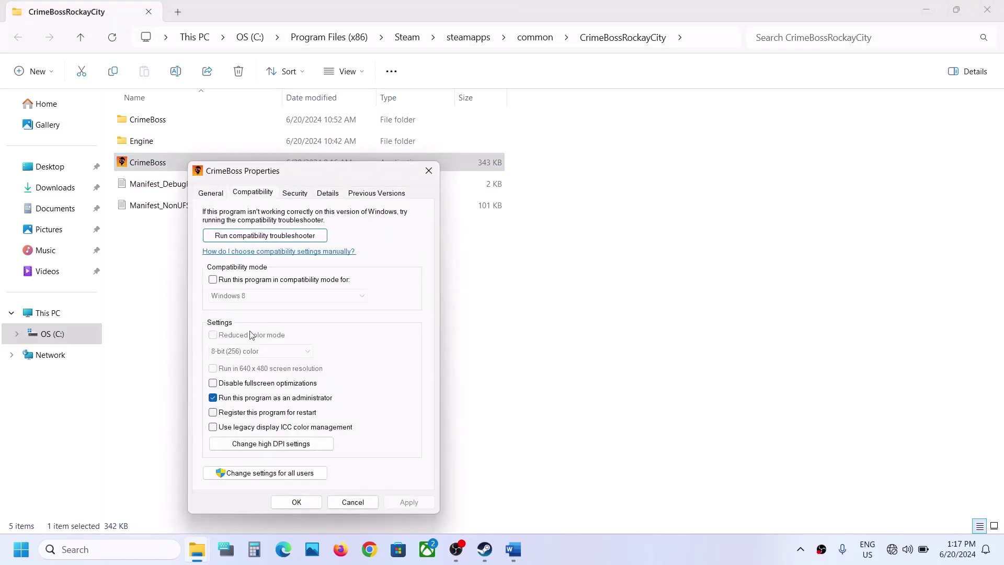
{"action": "left_click", "coordinate": [213, 280]}
{"action": "left_click", "coordinate": [287, 294]}
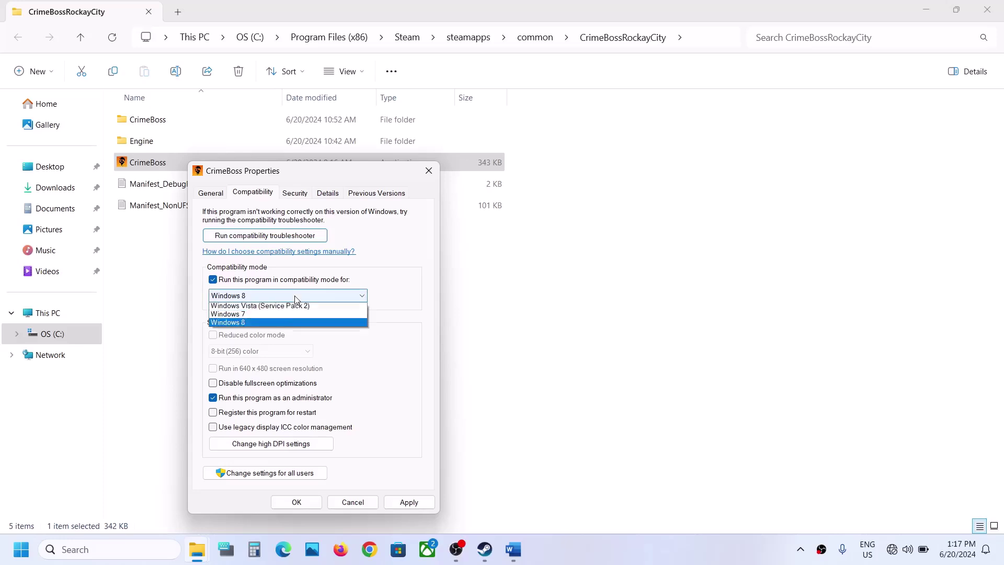
{"action": "left_click", "coordinate": [246, 341]}
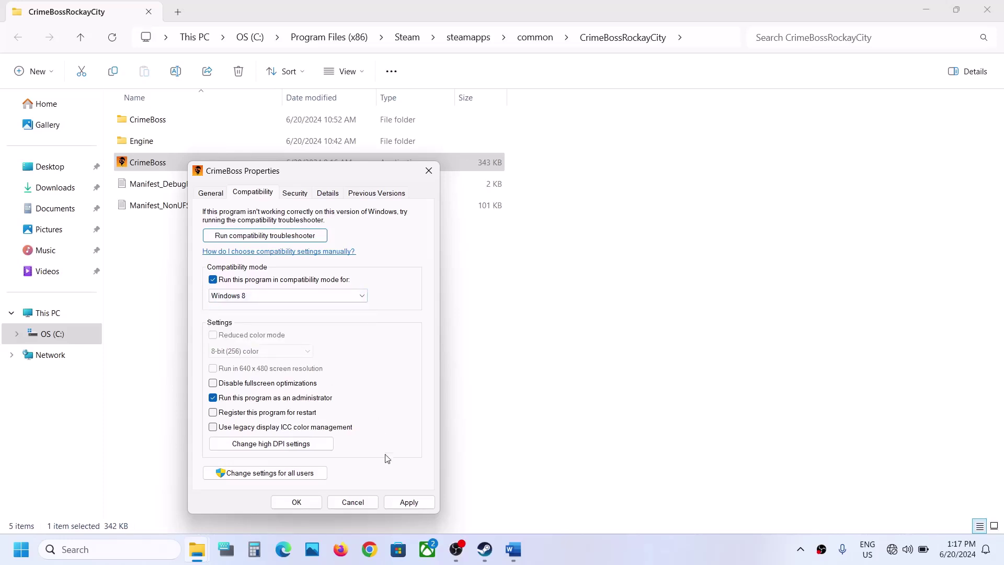
{"action": "left_click", "coordinate": [399, 503]}
{"action": "left_click", "coordinate": [295, 501]}
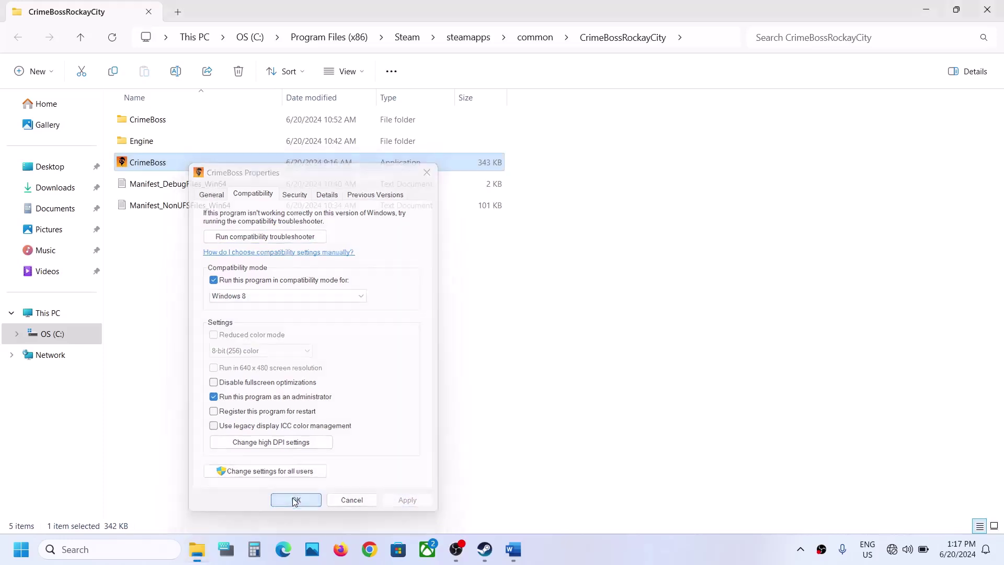
Change the CrimeBoss application's compatibility mode to Windows 7 and save its properties.
{"action": "right_click", "coordinate": [182, 170]}
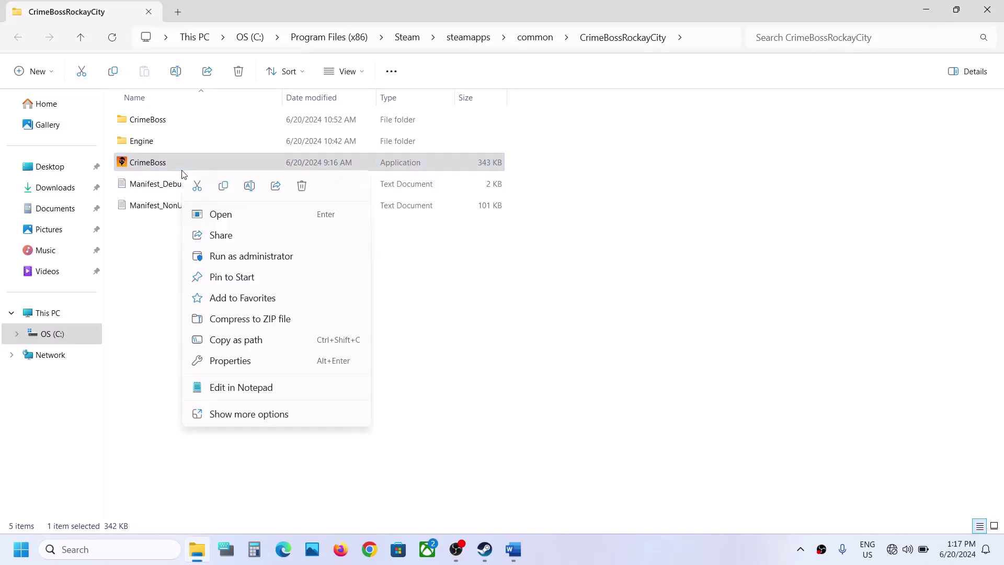
{"action": "left_click", "coordinate": [233, 361]}
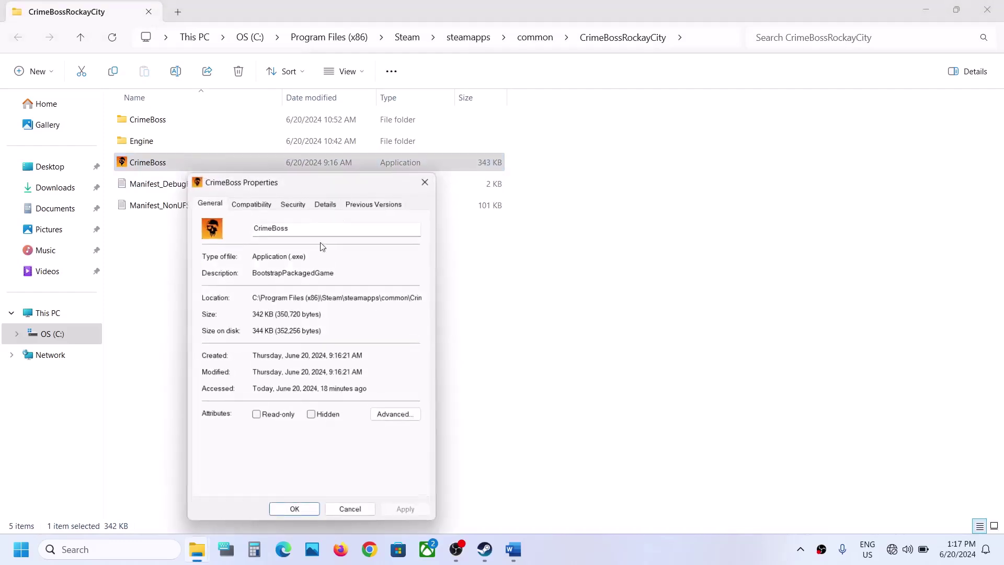
{"action": "left_click", "coordinate": [251, 207]}
{"action": "left_click", "coordinate": [255, 305]}
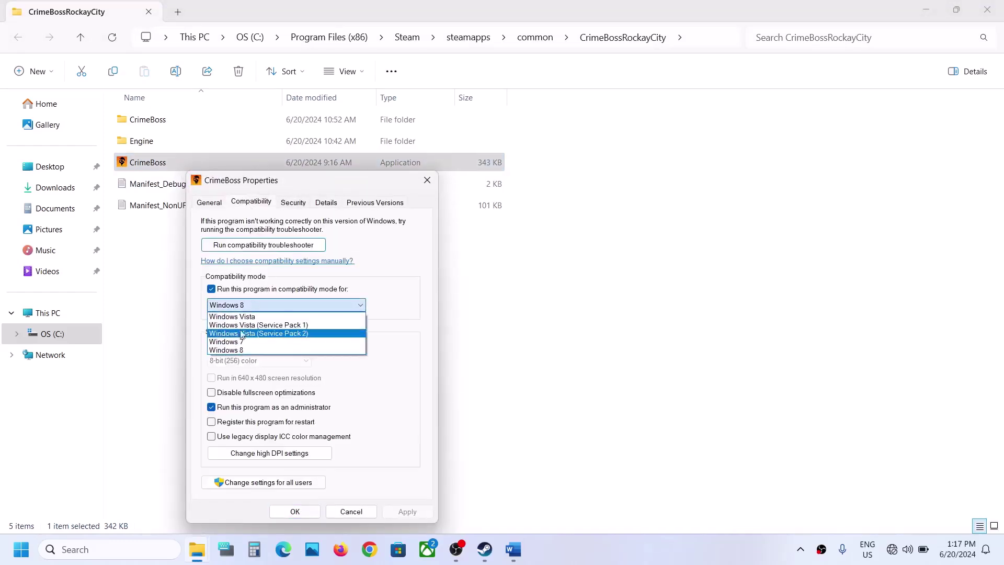
{"action": "left_click", "coordinate": [237, 341]}
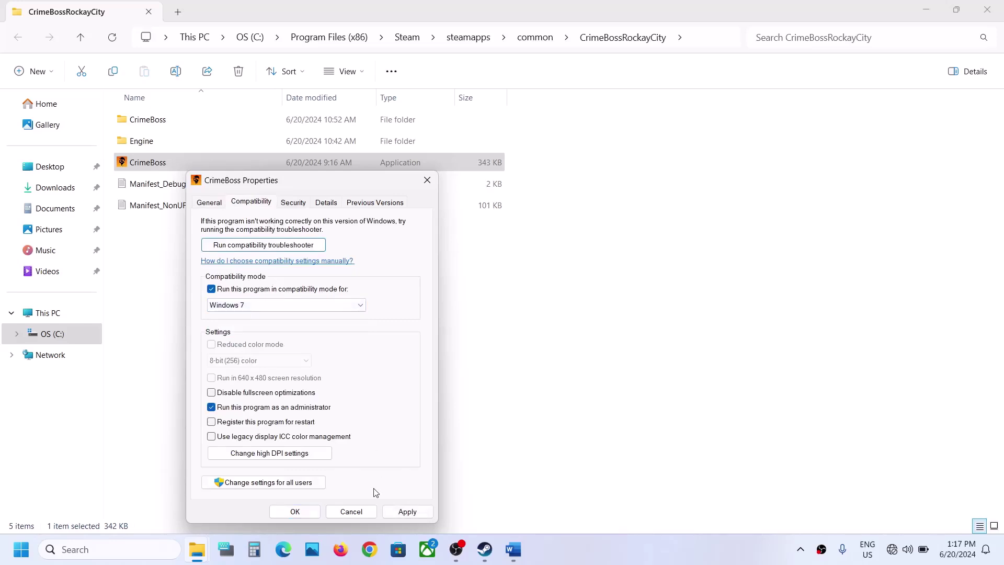
{"action": "left_click", "coordinate": [395, 511]}
{"action": "left_click", "coordinate": [292, 512]}
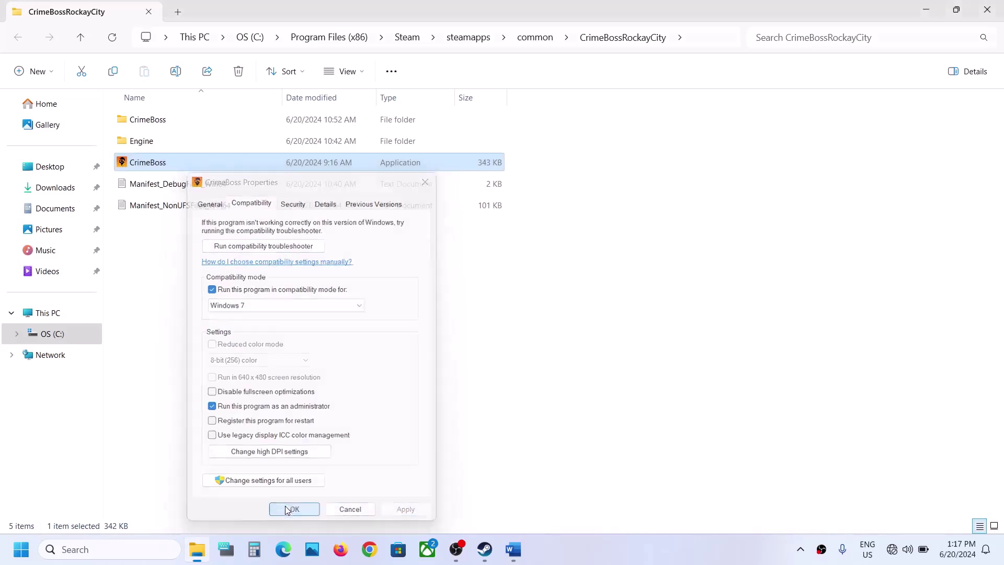
Disable fullscreen optimizations for the CrimeBoss application and save its properties.
{"action": "right_click", "coordinate": [165, 159]}
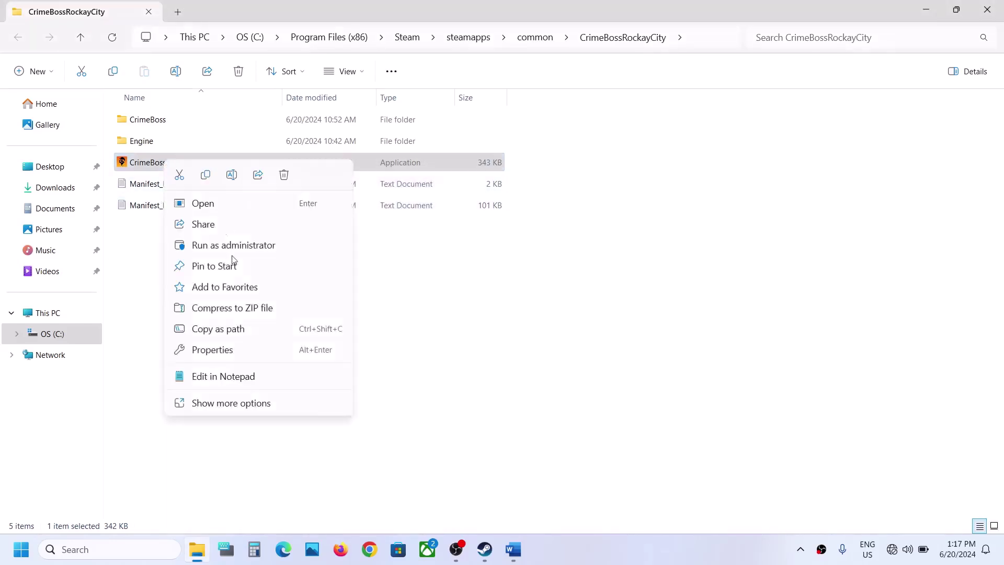
{"action": "left_click", "coordinate": [223, 348]}
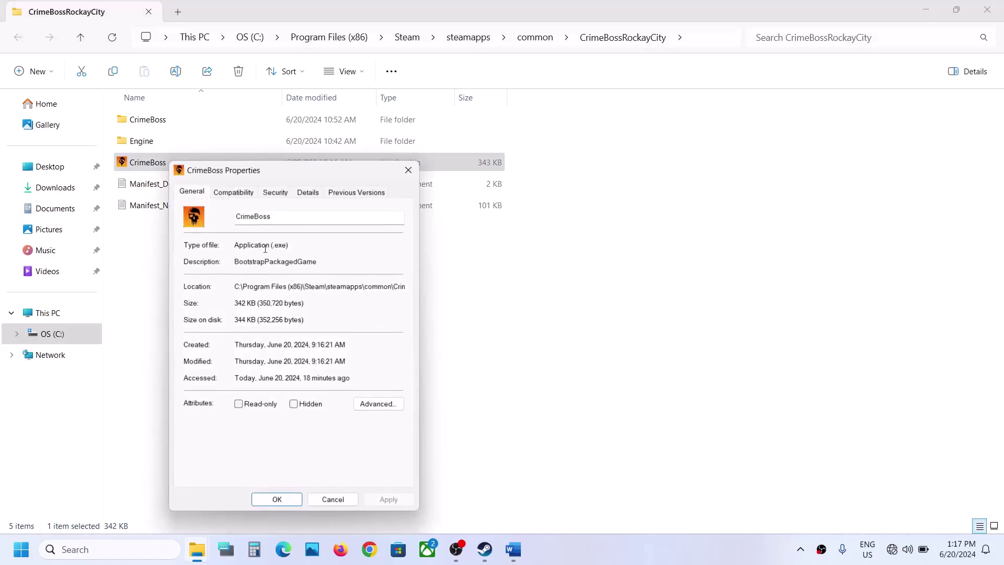
{"action": "left_click", "coordinate": [232, 192]}
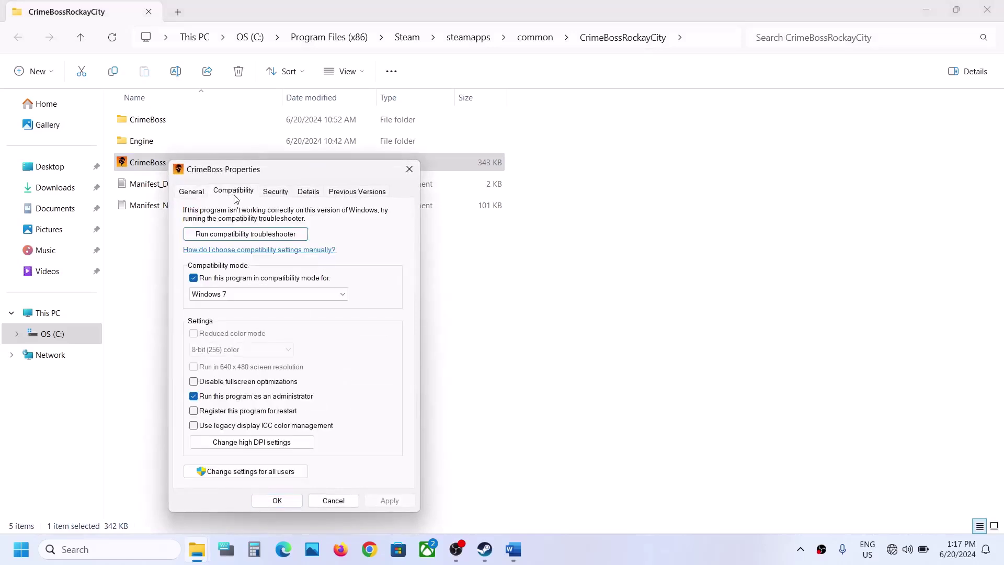
{"action": "left_click", "coordinate": [196, 382]}
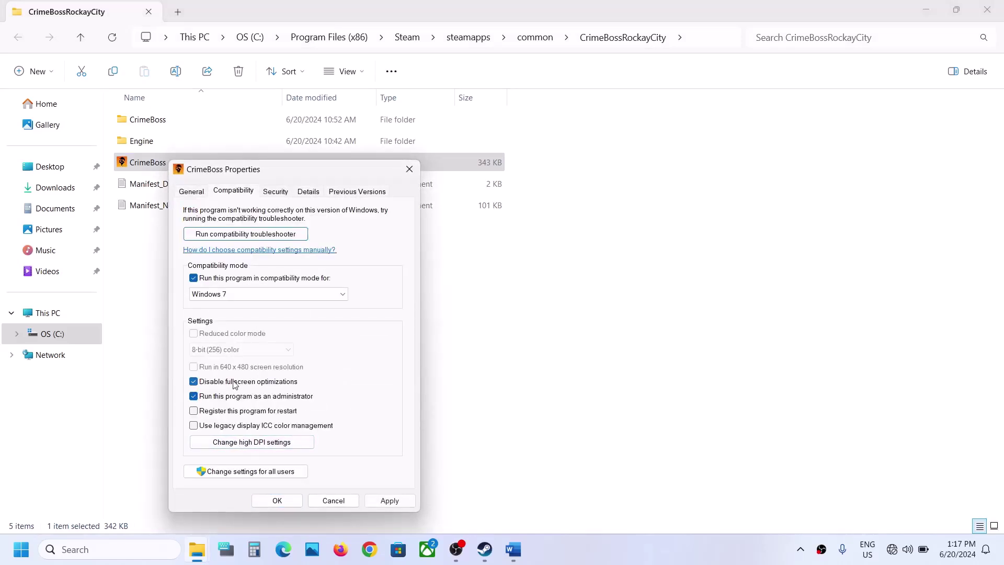
{"action": "left_click", "coordinate": [388, 500]}
{"action": "left_click", "coordinate": [294, 502]}
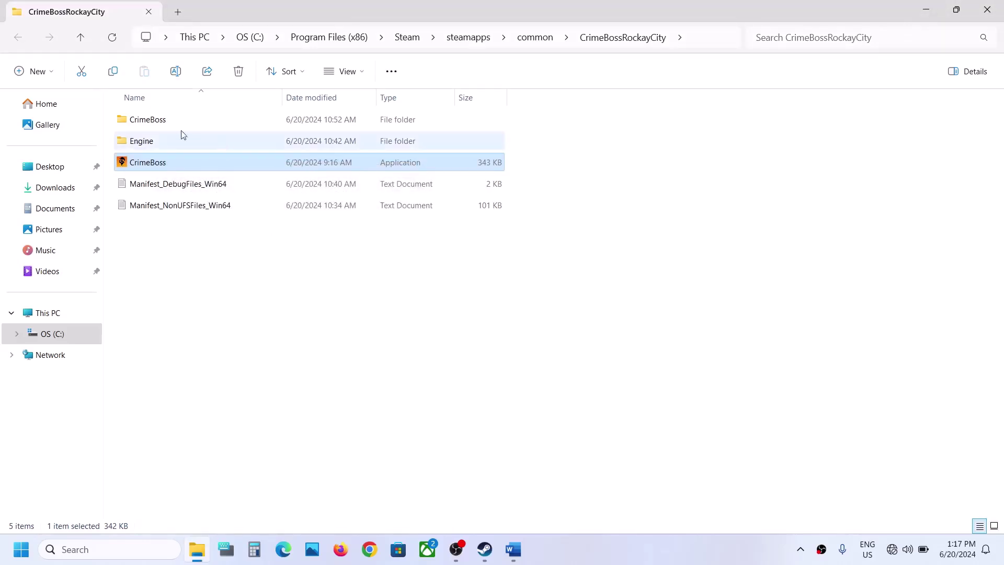
Open the Win64 folder inside the CrimeBoss folder's Binaries subfolder.
{"action": "left_click", "coordinate": [163, 125]}
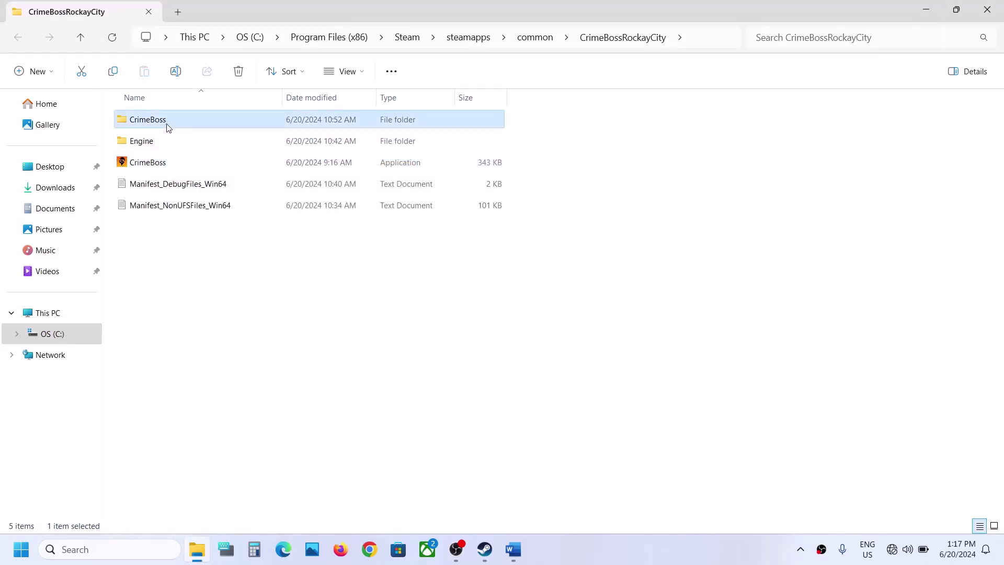
{"action": "double_click", "coordinate": [169, 128]}
{"action": "double_click", "coordinate": [182, 127]}
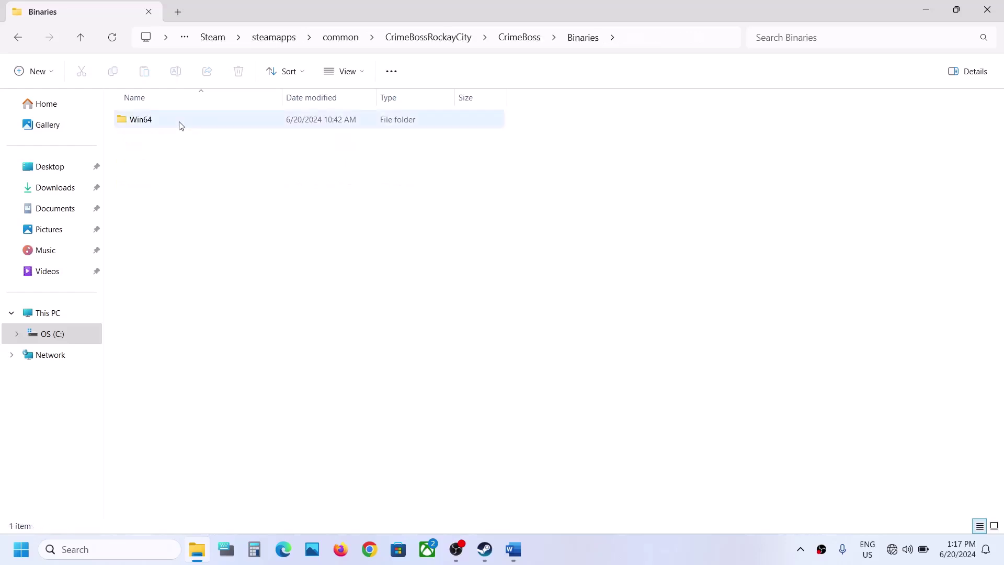
{"action": "double_click", "coordinate": [181, 126]}
Set the CrimeBoss-Win64-Shipping application to run as an administrator and in compatibility mode for Windows 8, applying both options.
{"action": "left_click", "coordinate": [227, 125]}
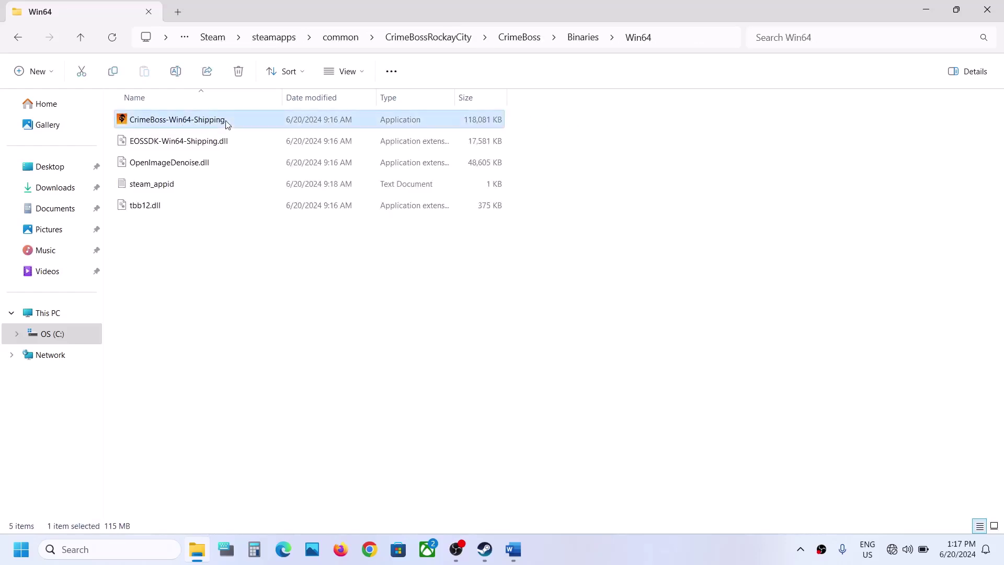
{"action": "right_click", "coordinate": [228, 125]}
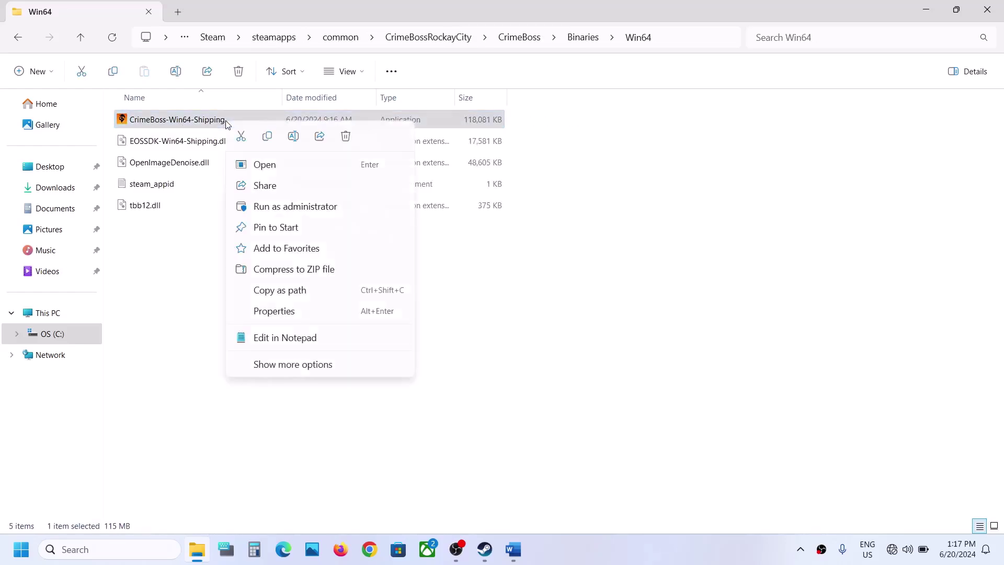
{"action": "left_click", "coordinate": [271, 312]}
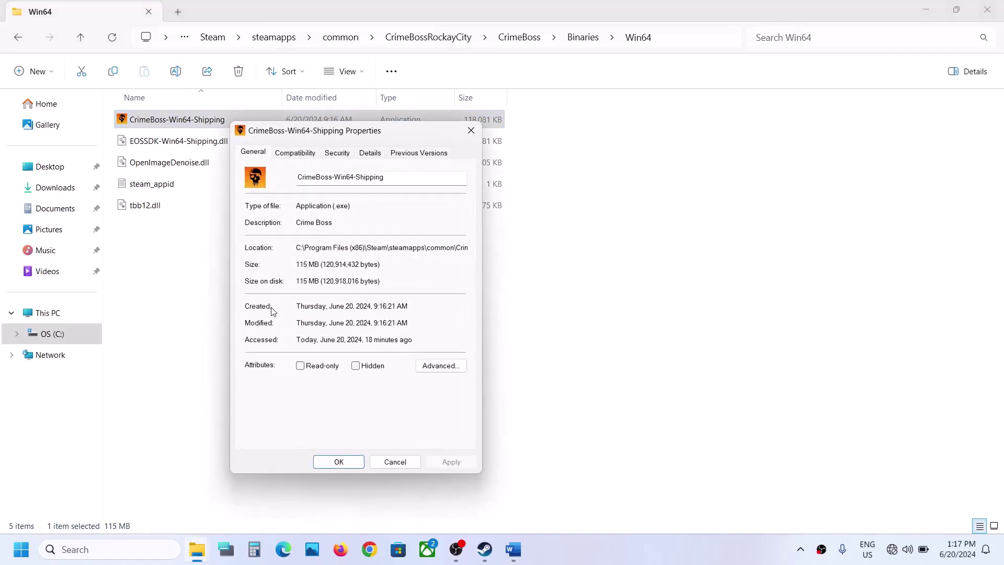
{"action": "left_click", "coordinate": [302, 156]}
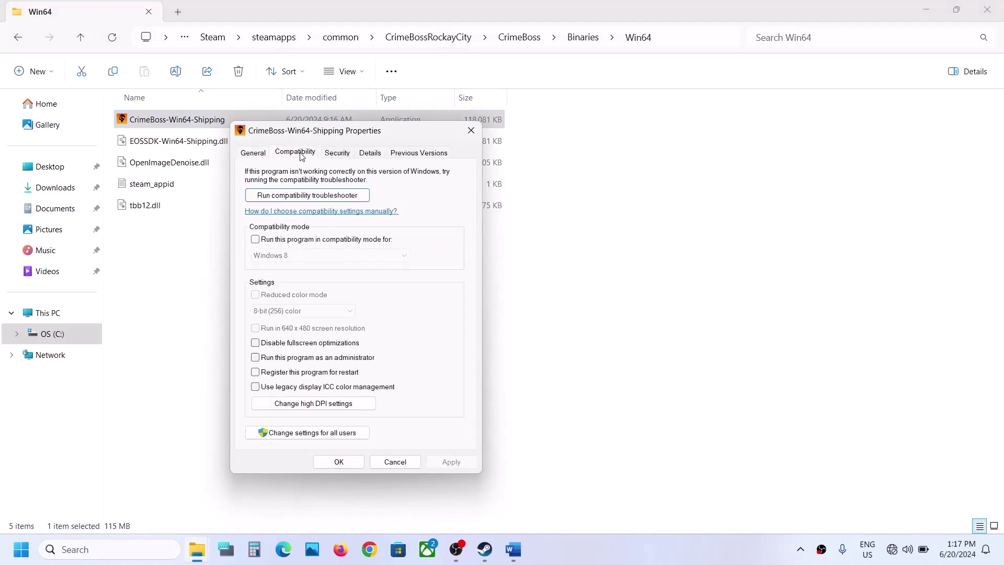
{"action": "left_click", "coordinate": [255, 358]}
{"action": "left_click", "coordinate": [451, 461]}
{"action": "left_click", "coordinate": [256, 241]}
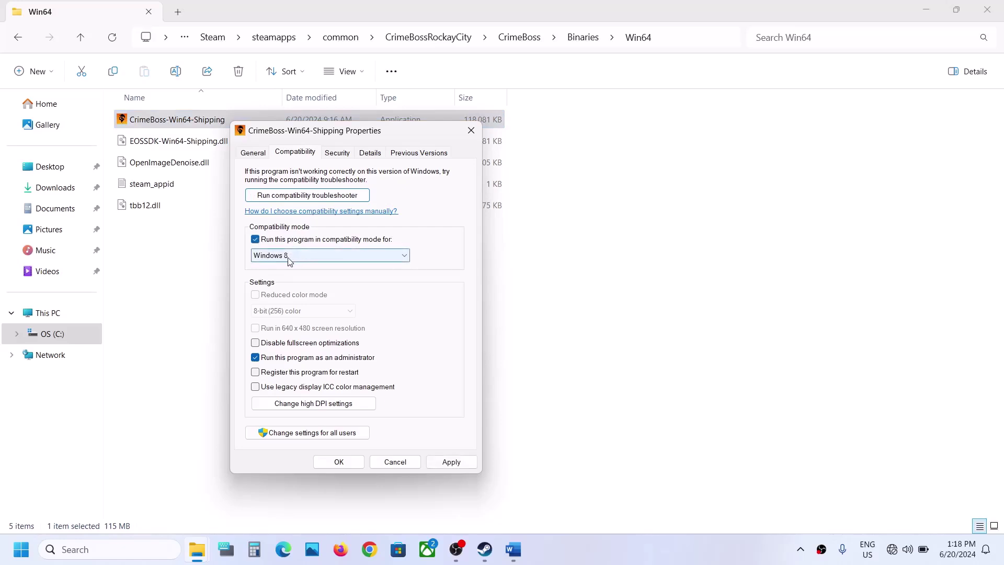
{"action": "left_click", "coordinate": [444, 463]}
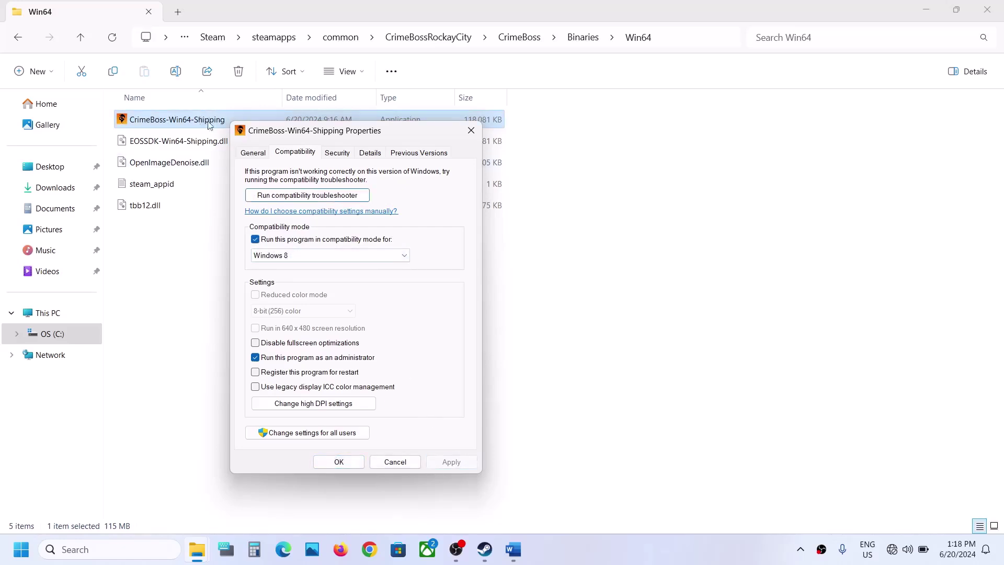
Change the CrimeBoss-Win64-Shipping application's compatibility mode to Windows 7 and apply it.
{"action": "left_click", "coordinate": [302, 260]}
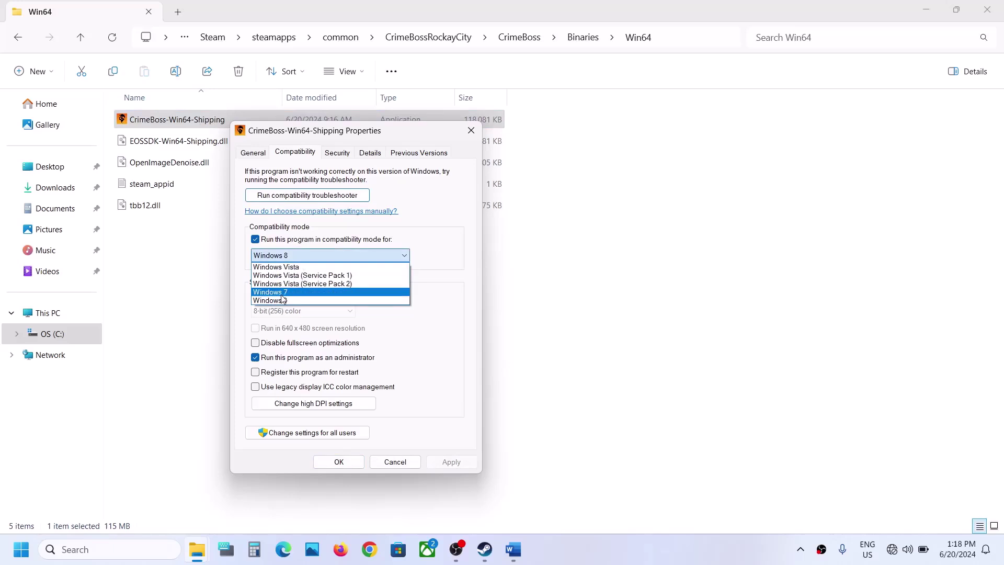
{"action": "left_click", "coordinate": [282, 294]}
{"action": "left_click", "coordinate": [449, 464]}
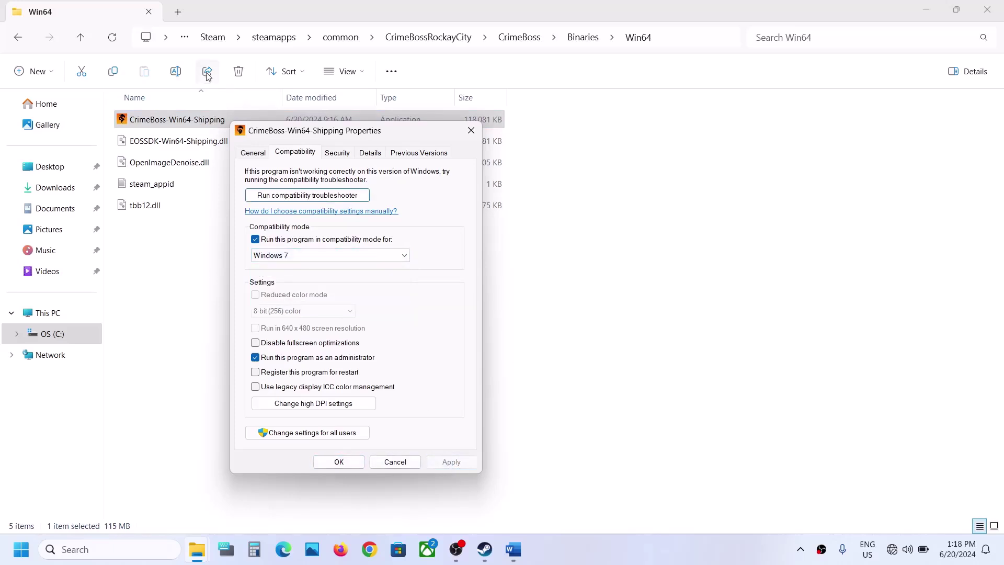
Turn off compatibility mode and disable fullscreen optimizations for the CrimeBoss-Win64-Shipping application, saving its properties.
{"action": "left_click", "coordinate": [289, 242]}
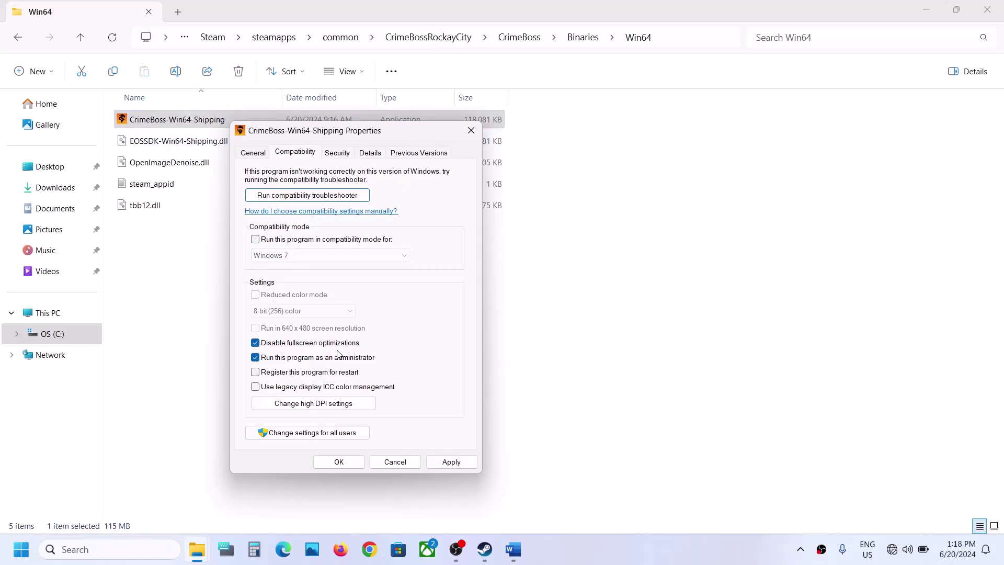
{"action": "left_click", "coordinate": [434, 465]}
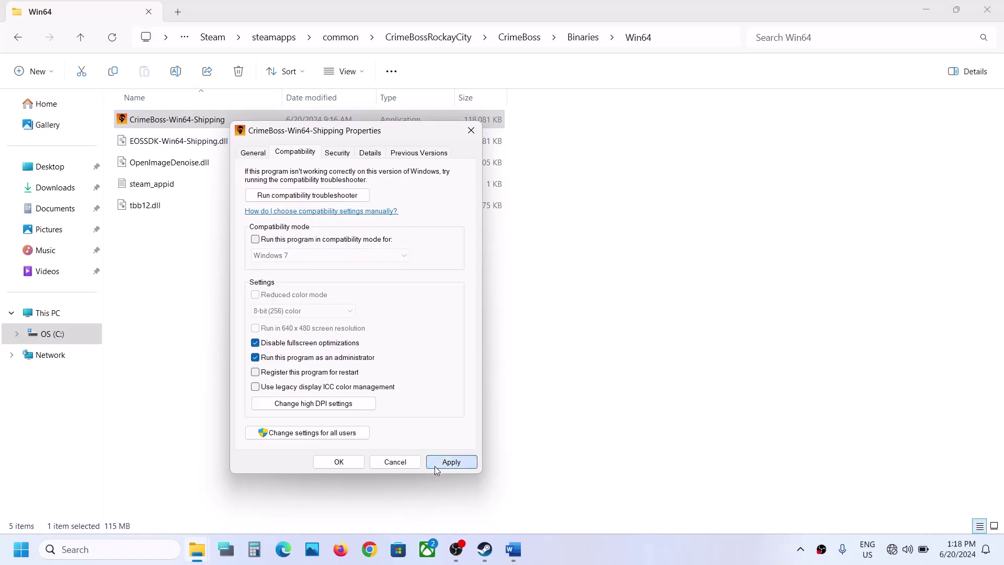
{"action": "left_click", "coordinate": [339, 461]}
Turn off running the CrimeBoss-Win64-Shipping application as an administrator, leave compatibility mode off, and save its properties.
{"action": "right_click", "coordinate": [208, 125]}
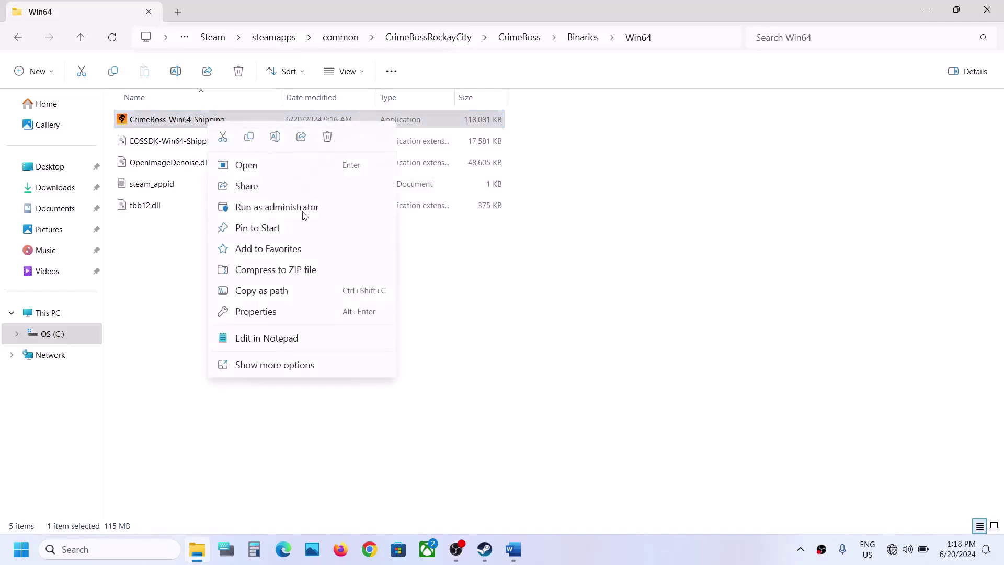
{"action": "left_click", "coordinate": [278, 308]}
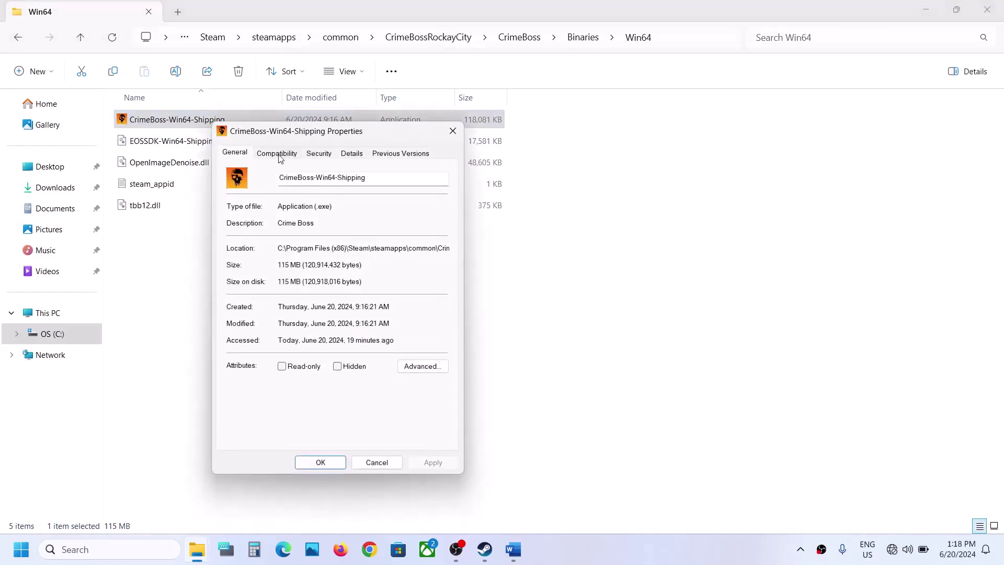
{"action": "left_click", "coordinate": [278, 154]}
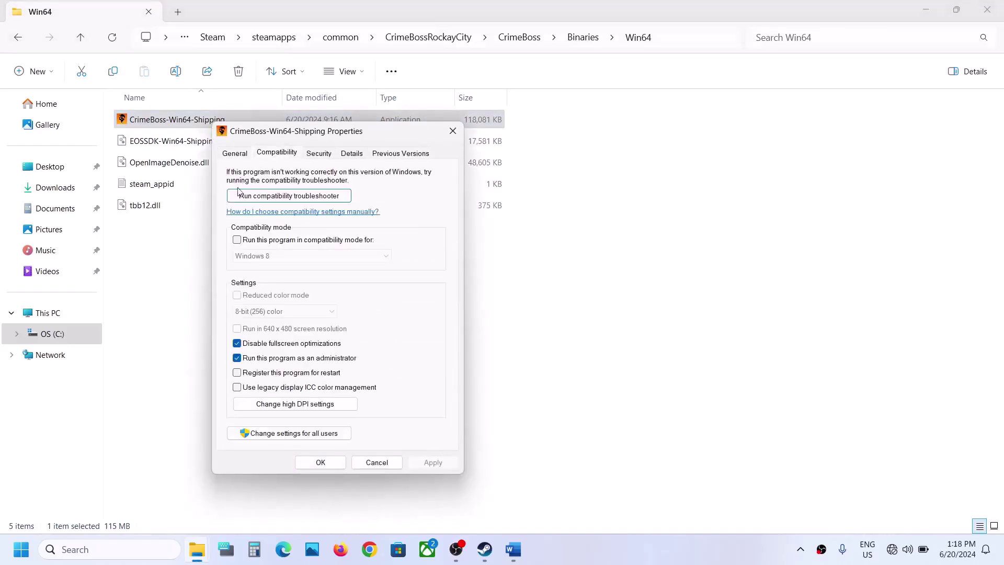
{"action": "left_click", "coordinate": [238, 241]}
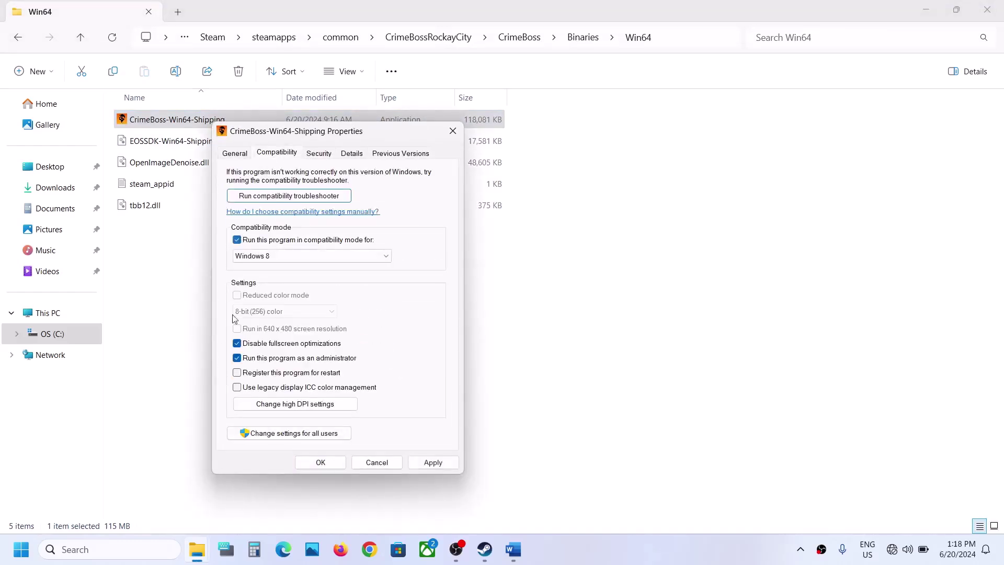
{"action": "left_click", "coordinate": [238, 241]}
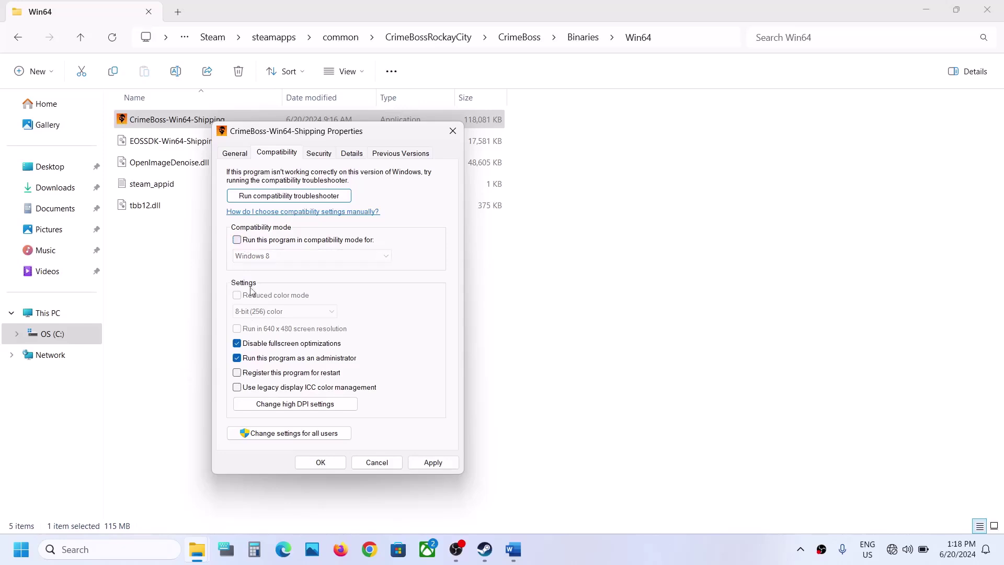
{"action": "left_click", "coordinate": [237, 358]}
{"action": "left_click", "coordinate": [423, 463]}
{"action": "left_click", "coordinate": [321, 463]}
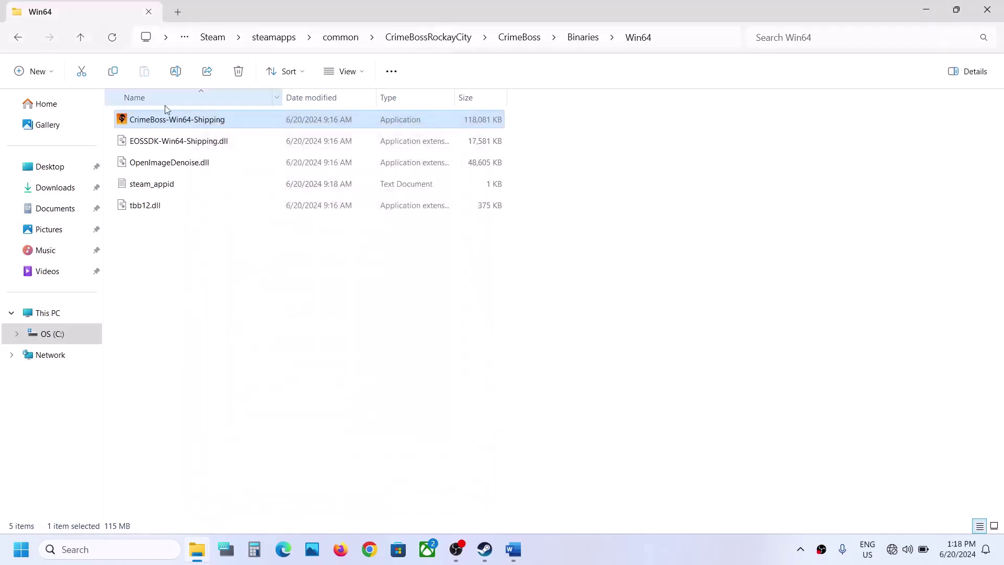
Go back up from the Win64 folder to the CrimeBossRockayCity folder.
{"action": "left_click", "coordinate": [82, 37]}
{"action": "left_click", "coordinate": [82, 37]}
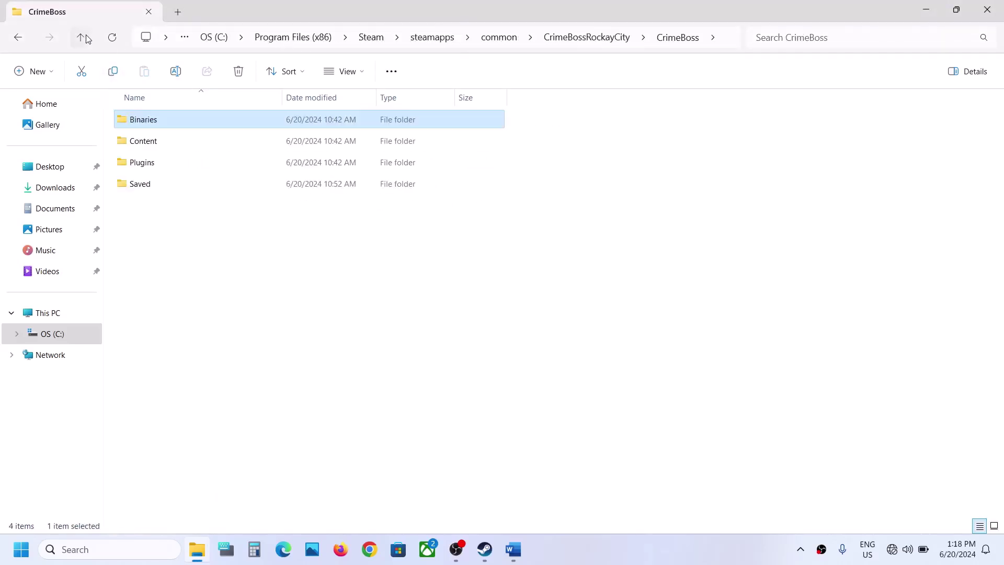
{"action": "left_click", "coordinate": [86, 37]}
Clear compatibility mode, disabled fullscreen optimizations and run as administrator for the CrimeBoss application, and save its properties.
{"action": "left_click", "coordinate": [174, 165]}
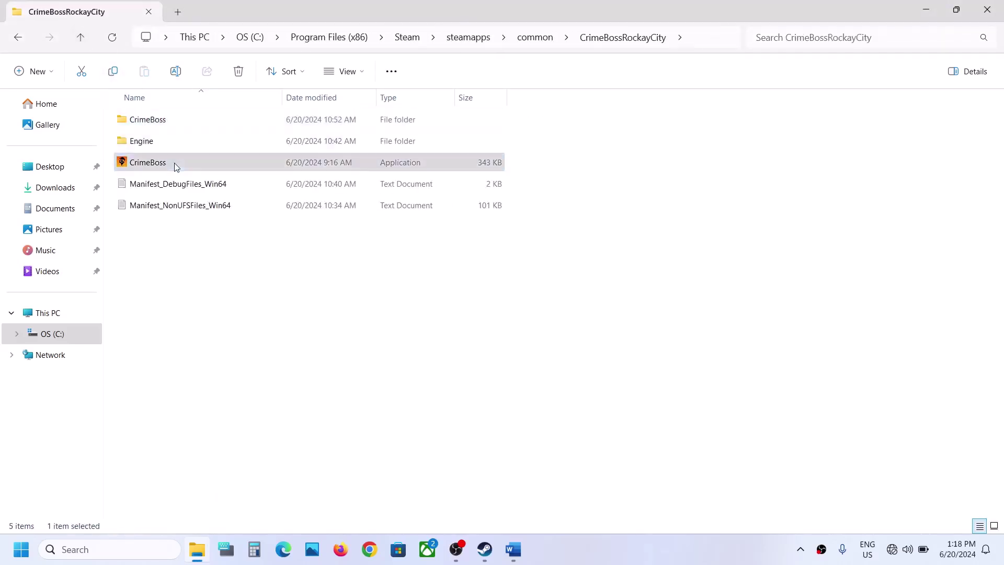
{"action": "right_click", "coordinate": [175, 166]}
{"action": "left_click", "coordinate": [220, 353]}
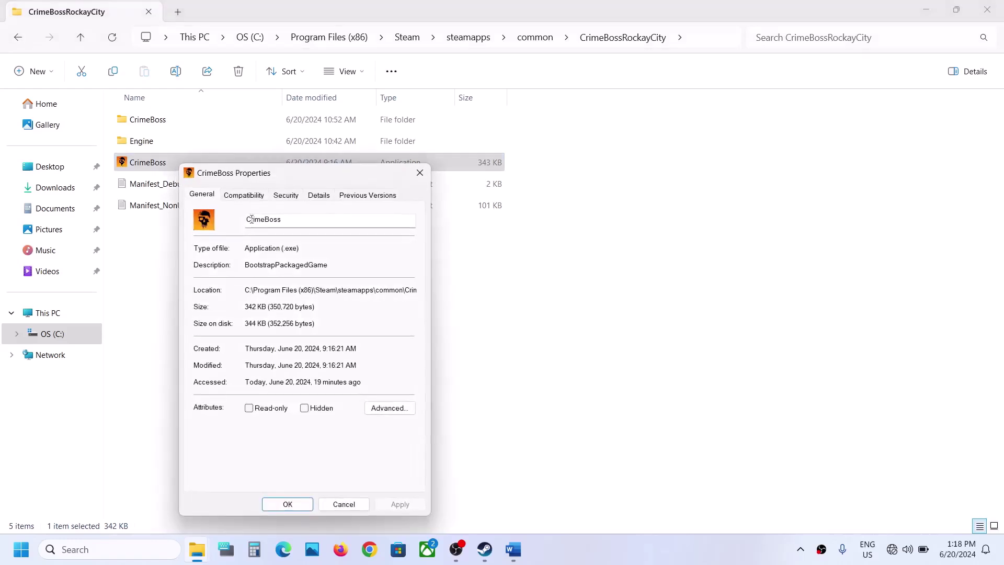
{"action": "left_click", "coordinate": [245, 196]}
{"action": "left_click", "coordinate": [204, 282]}
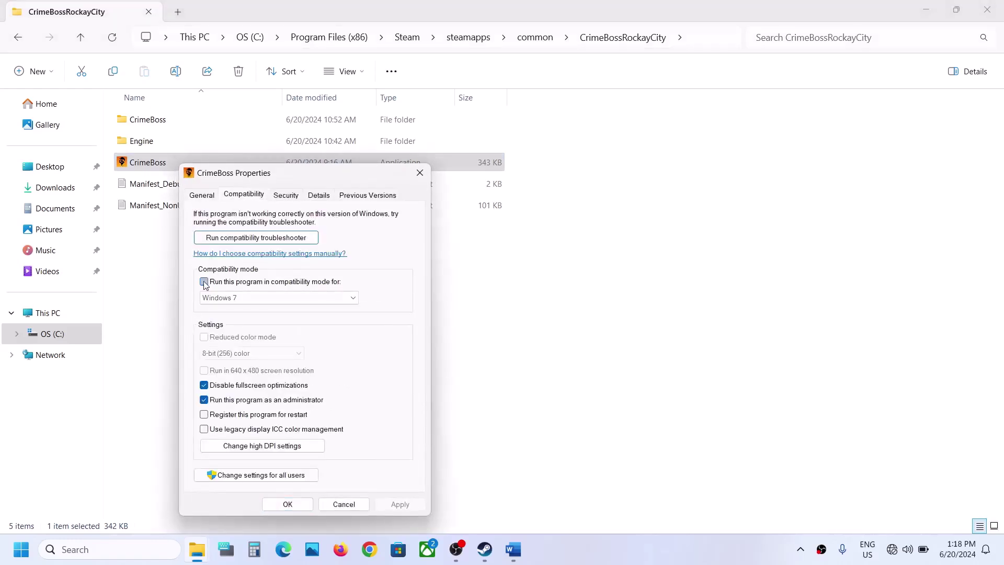
{"action": "left_click", "coordinate": [204, 385]}
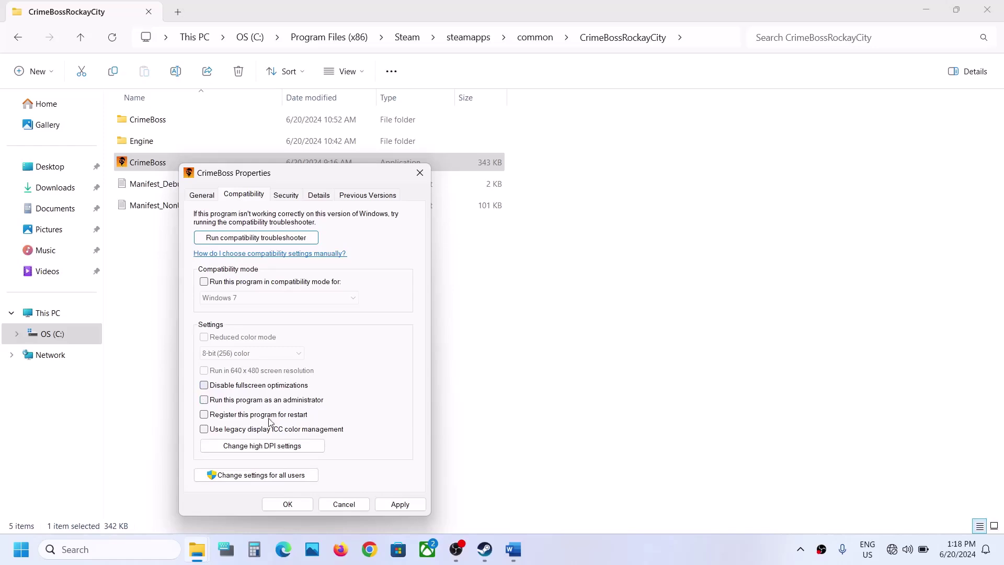
{"action": "left_click", "coordinate": [400, 505]}
{"action": "left_click", "coordinate": [287, 504]}
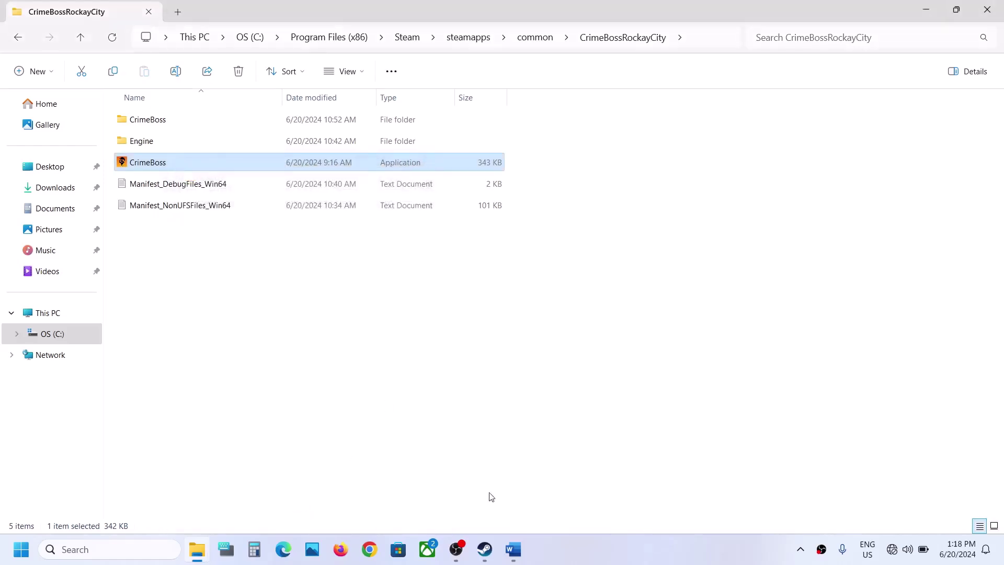
Switch to the Word document and read Step 7 about allowing the game exe through Windows Security or a third-party antivirus.
{"action": "mouse_move", "coordinate": [529, 552]}
{"action": "left_click", "coordinate": [531, 501]}
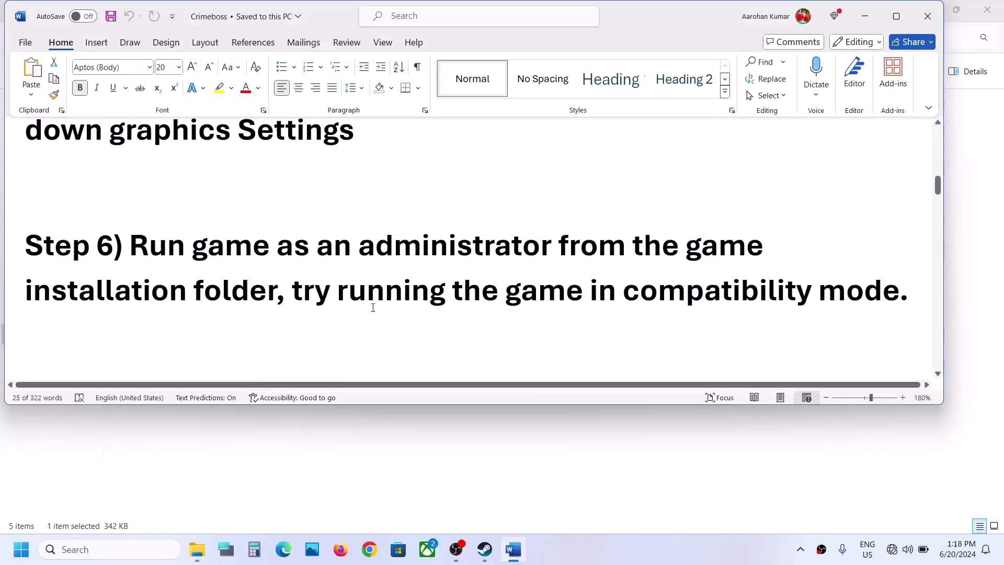
{"action": "scroll", "coordinate": [373, 308], "scroll_direction": "down", "scroll_amount": 3}
{"action": "scroll", "coordinate": [373, 308], "scroll_direction": "down", "scroll_amount": 2}
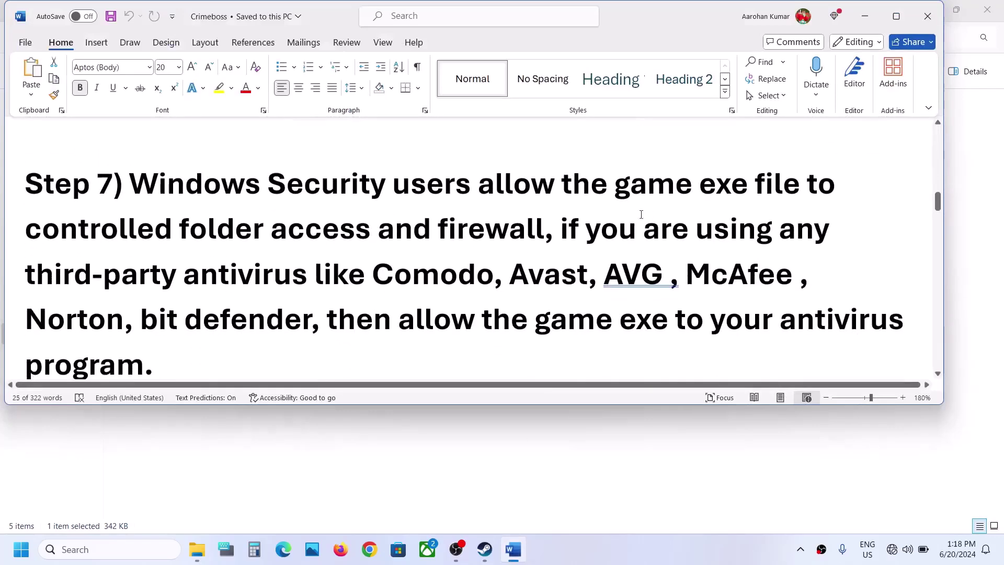
{"action": "left_click_drag", "start_coordinate": [557, 239], "coordinate": [550, 356]}
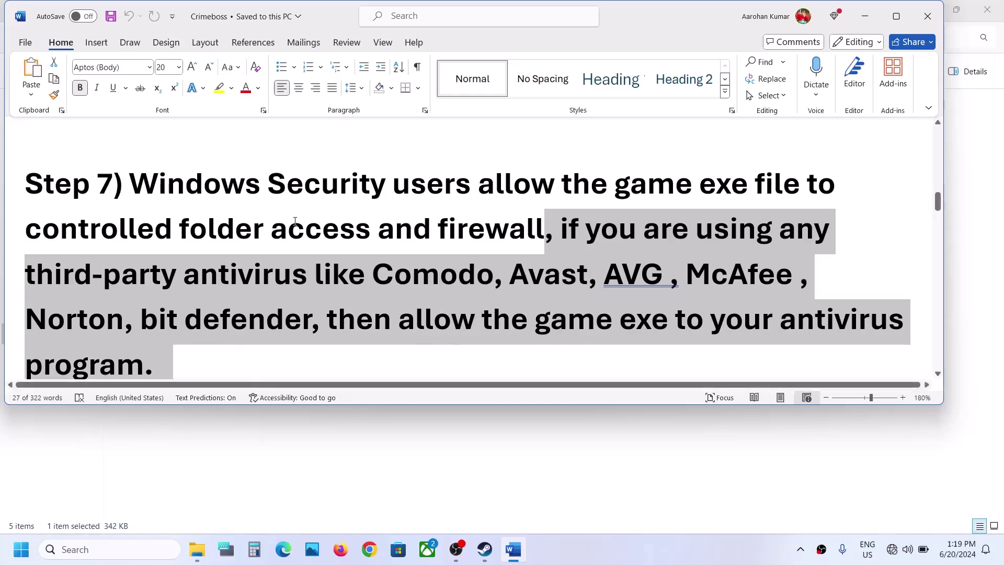
{"action": "left_click_drag", "start_coordinate": [133, 183], "coordinate": [390, 184]}
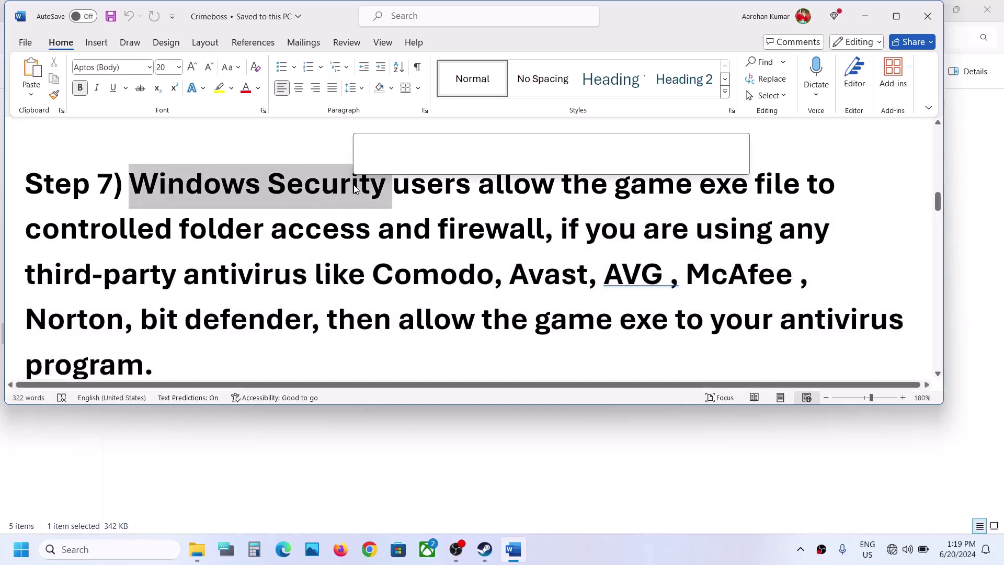
Open Virus & threat protection from the Windows Security page of the Windows Privacy & security settings.
{"action": "left_click", "coordinate": [20, 558]}
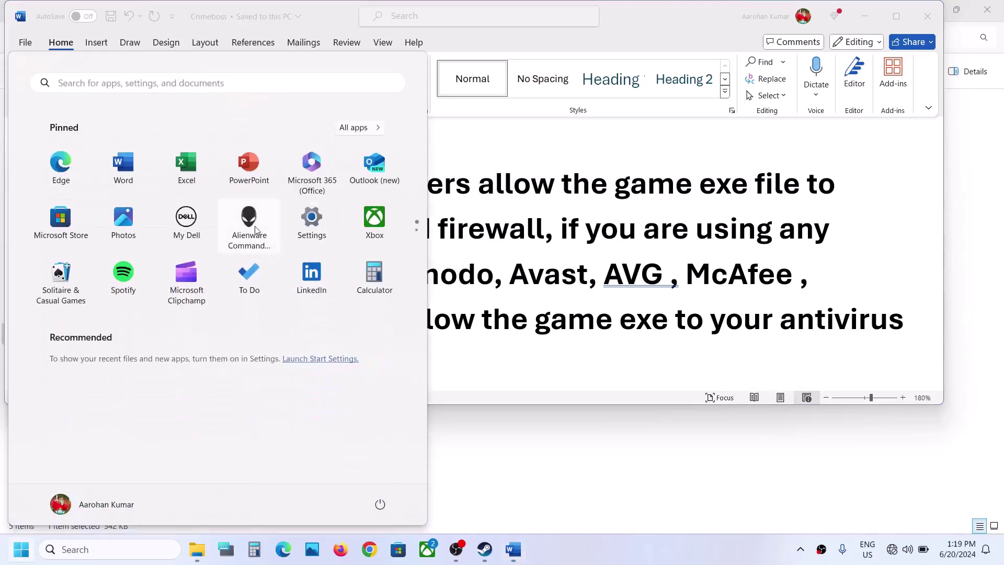
{"action": "left_click", "coordinate": [311, 219]}
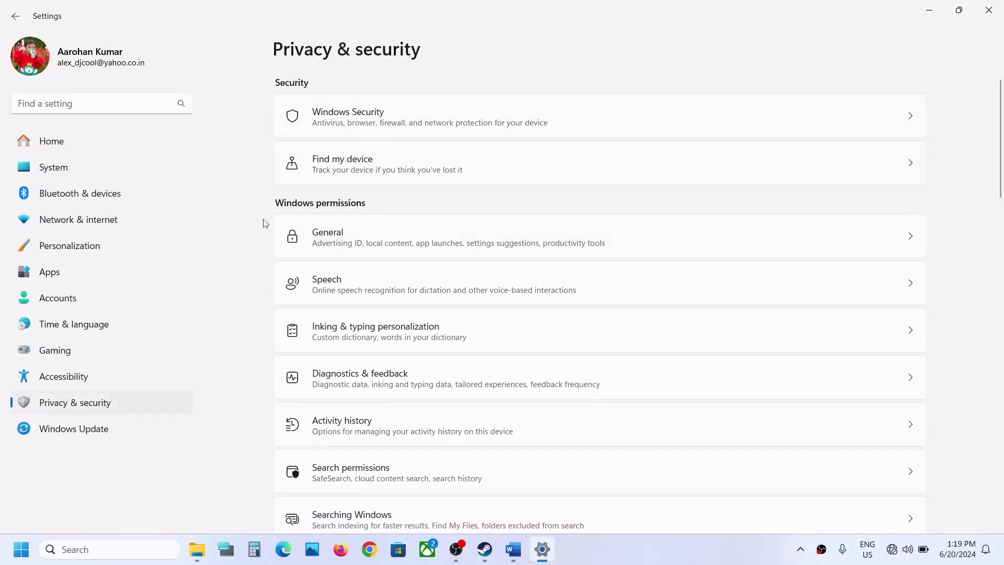
{"action": "left_click", "coordinate": [366, 117]}
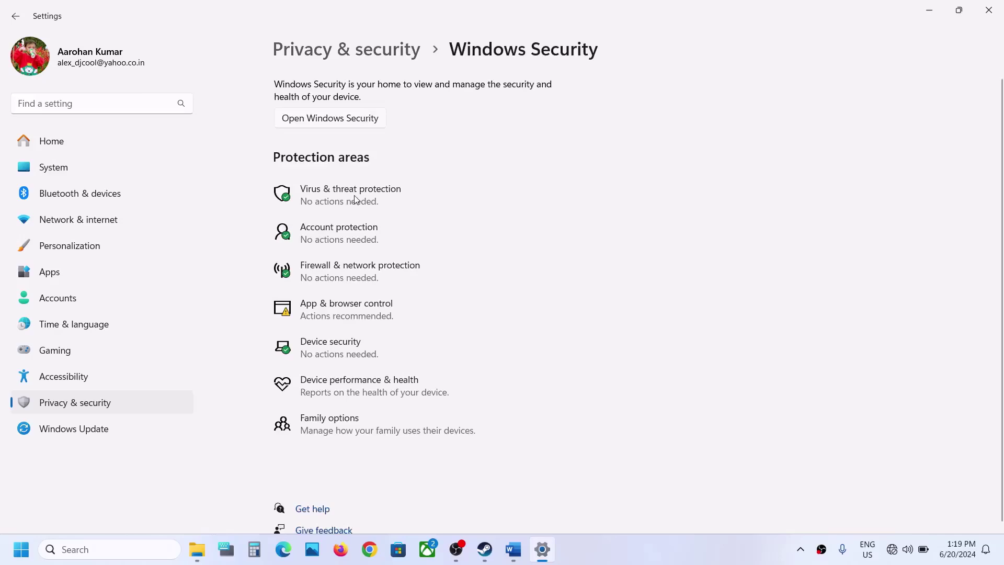
{"action": "left_click", "coordinate": [355, 199]}
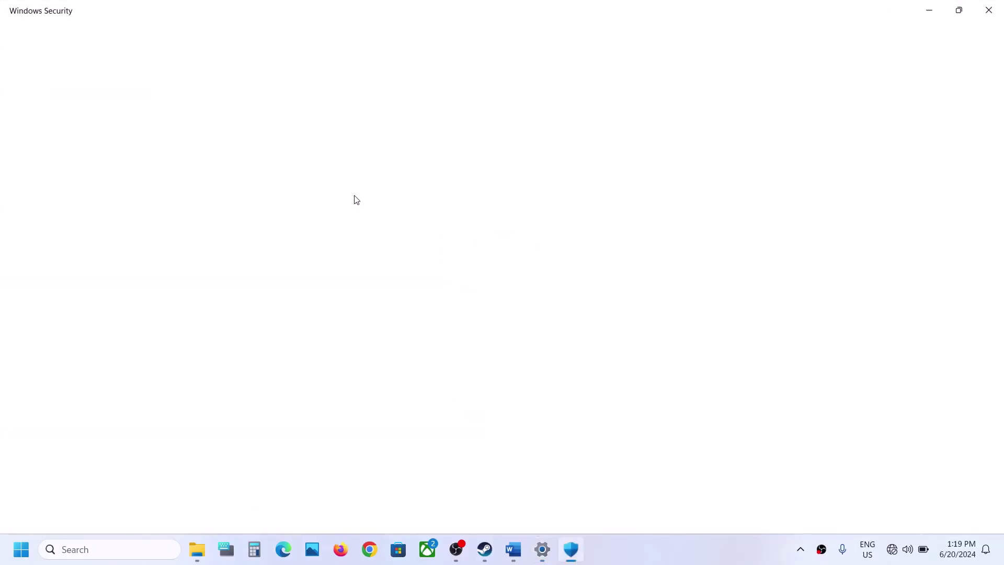
Open the ransomware protection list of apps allowed through Controlled folder access and start browsing for an app to add.
{"action": "scroll", "coordinate": [354, 198], "scroll_direction": "down", "scroll_amount": 3}
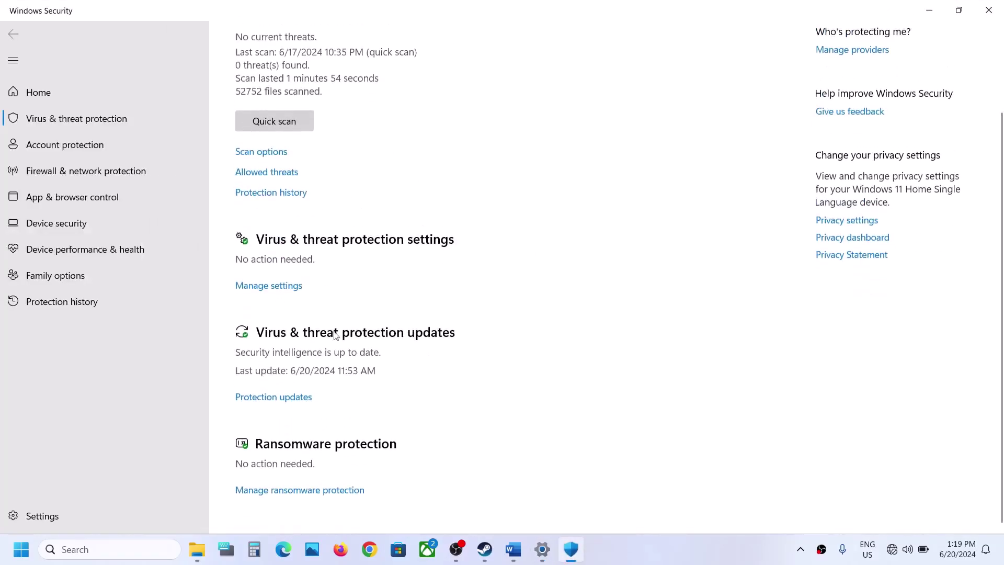
{"action": "left_click", "coordinate": [293, 491]}
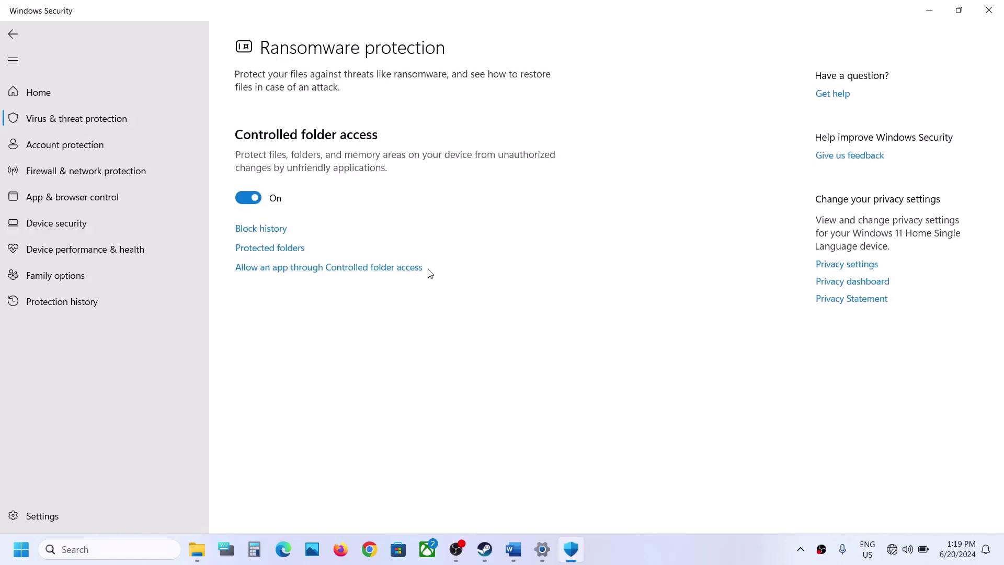
{"action": "left_click", "coordinate": [350, 268]}
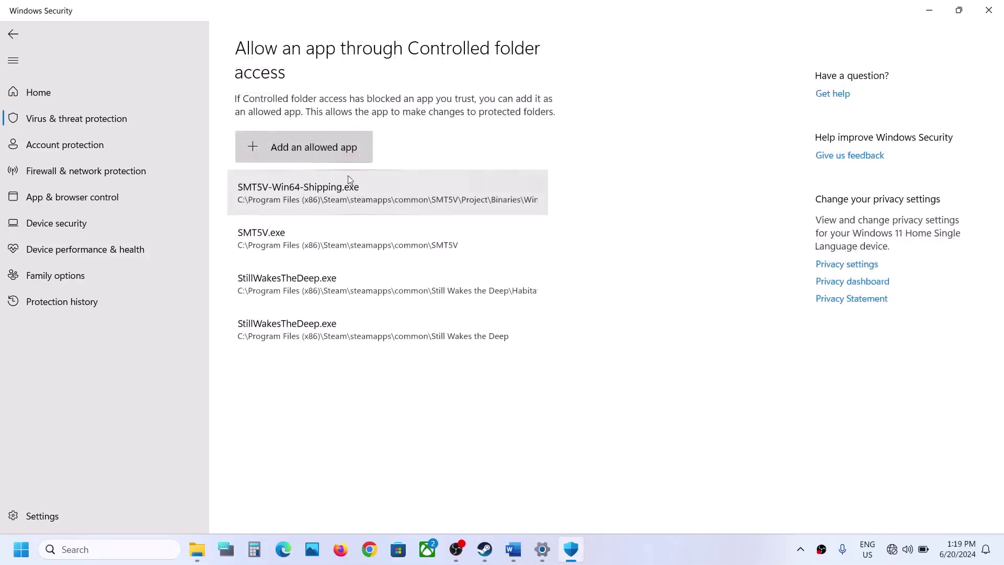
{"action": "left_click", "coordinate": [342, 159]}
{"action": "left_click", "coordinate": [289, 198]}
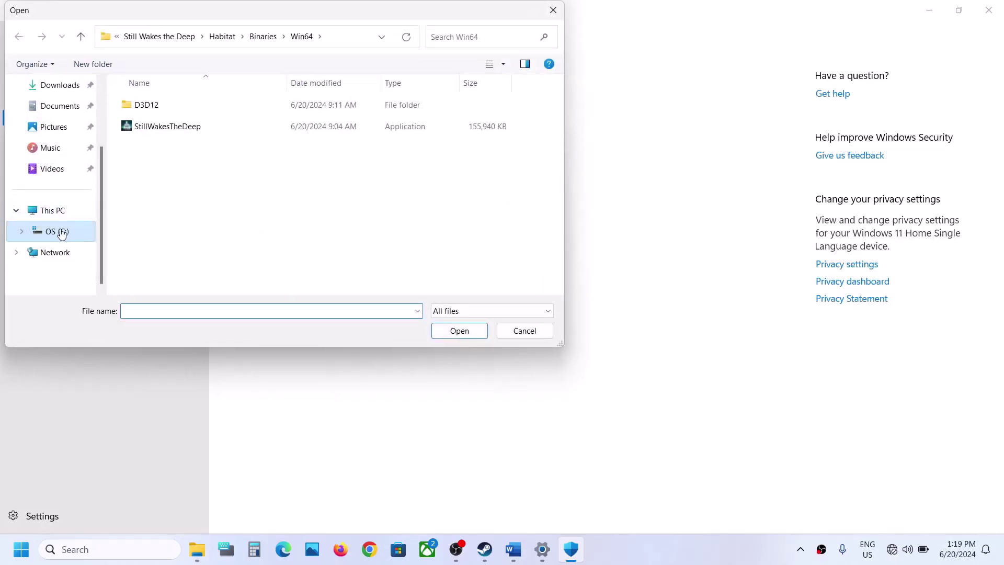
Browse to the Steam folder under Program Files (x86) on the OS (C:) drive.
{"action": "left_click", "coordinate": [53, 212]}
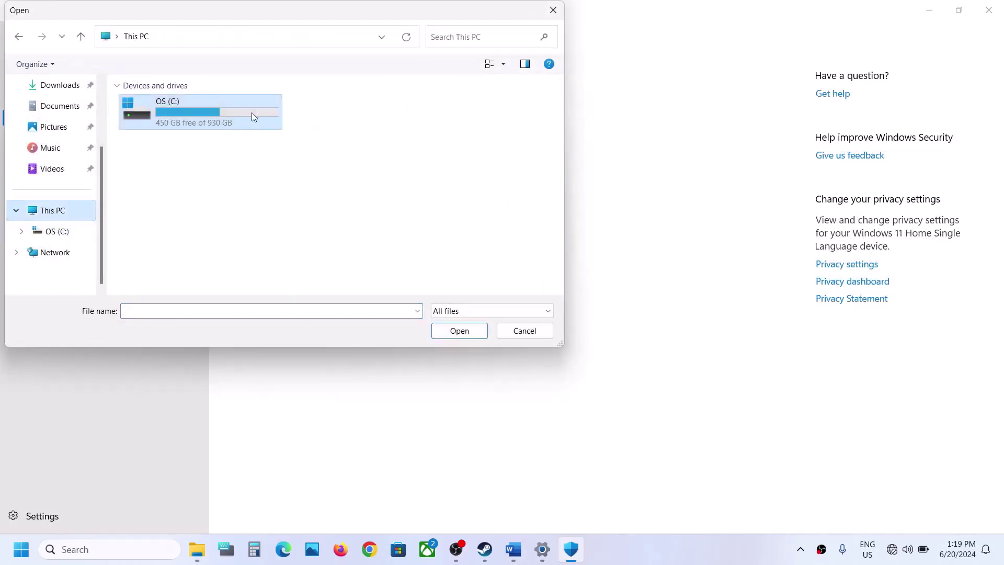
{"action": "double_click", "coordinate": [214, 115]}
{"action": "scroll", "coordinate": [204, 144], "scroll_direction": "down", "scroll_amount": 3}
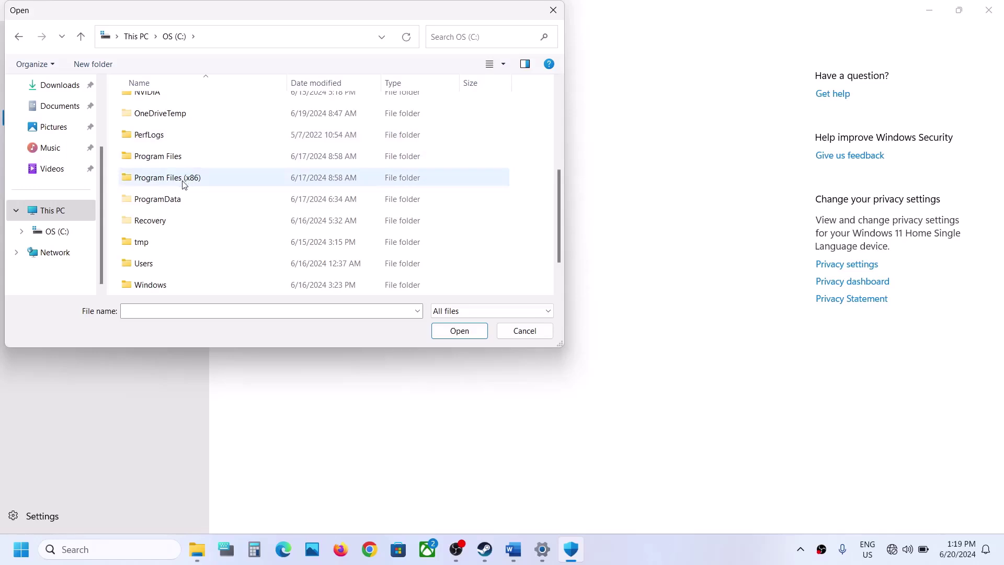
{"action": "double_click", "coordinate": [183, 179]}
{"action": "scroll", "coordinate": [183, 178], "scroll_direction": "down", "scroll_amount": 5}
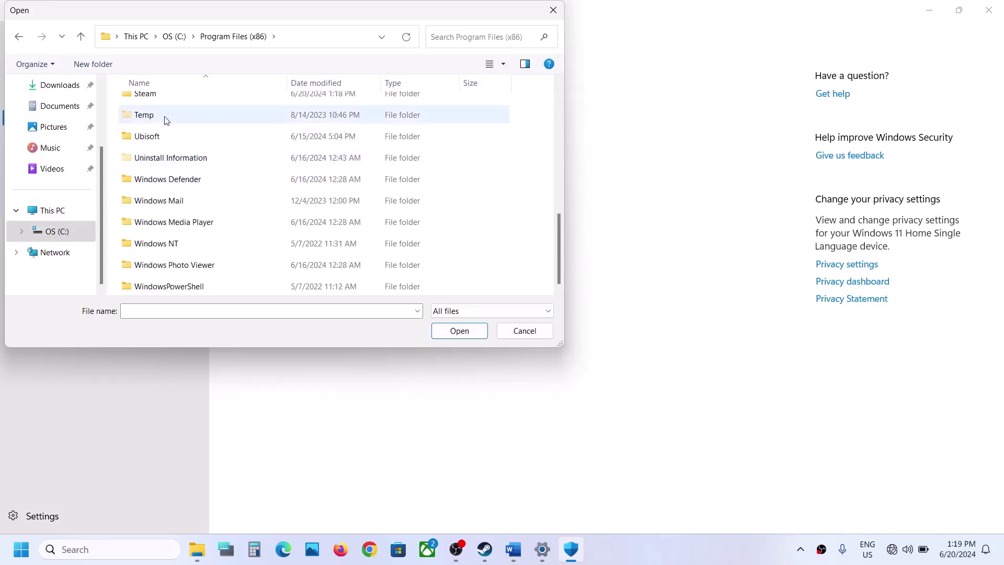
{"action": "scroll", "coordinate": [157, 103], "scroll_direction": "up", "scroll_amount": 2}
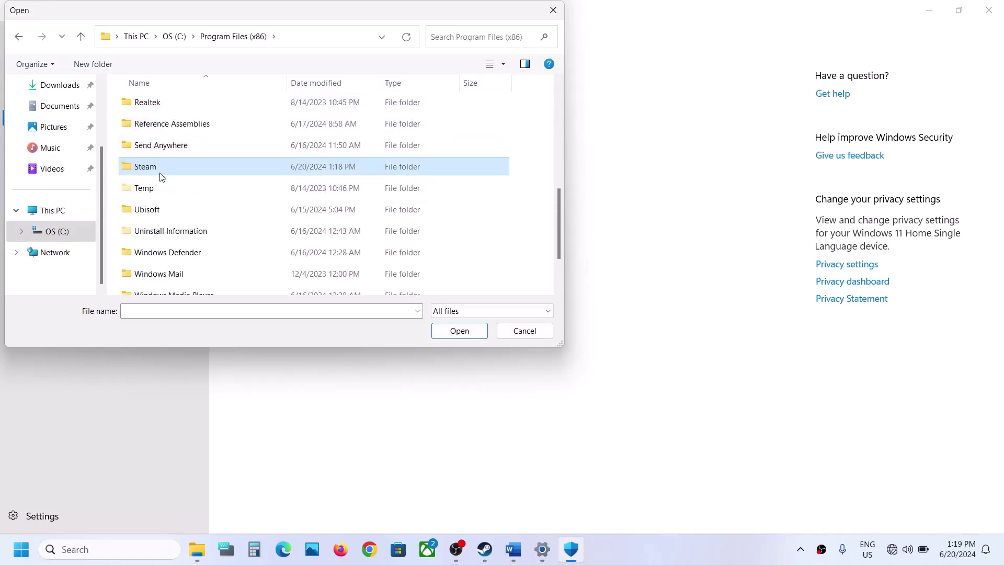
{"action": "double_click", "coordinate": [146, 166]}
Add the CrimeBoss application from steamapps\common\CrimeBossRockayCity to the apps allowed through Controlled folder access.
{"action": "scroll", "coordinate": [162, 176], "scroll_direction": "down", "scroll_amount": 5}
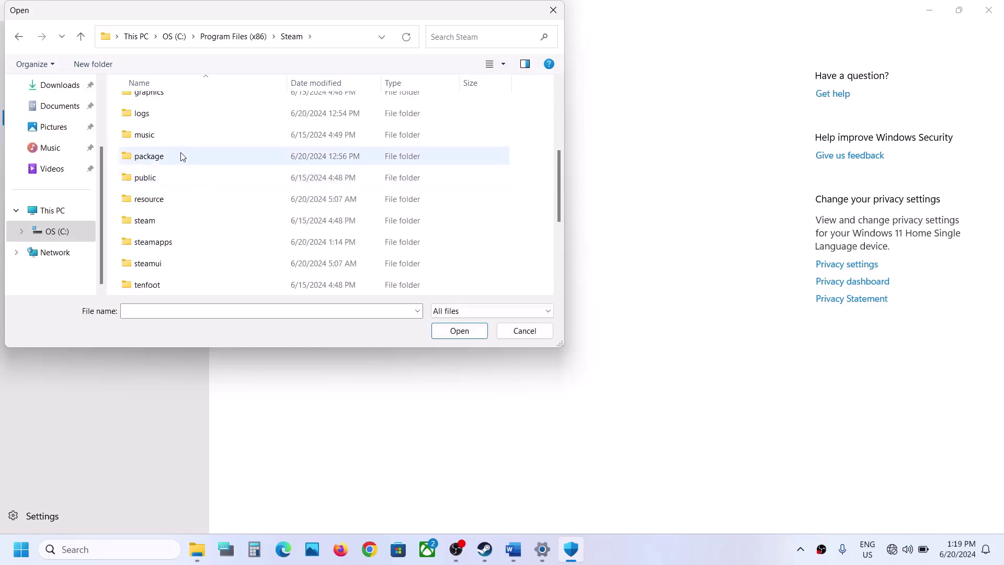
{"action": "double_click", "coordinate": [163, 243]}
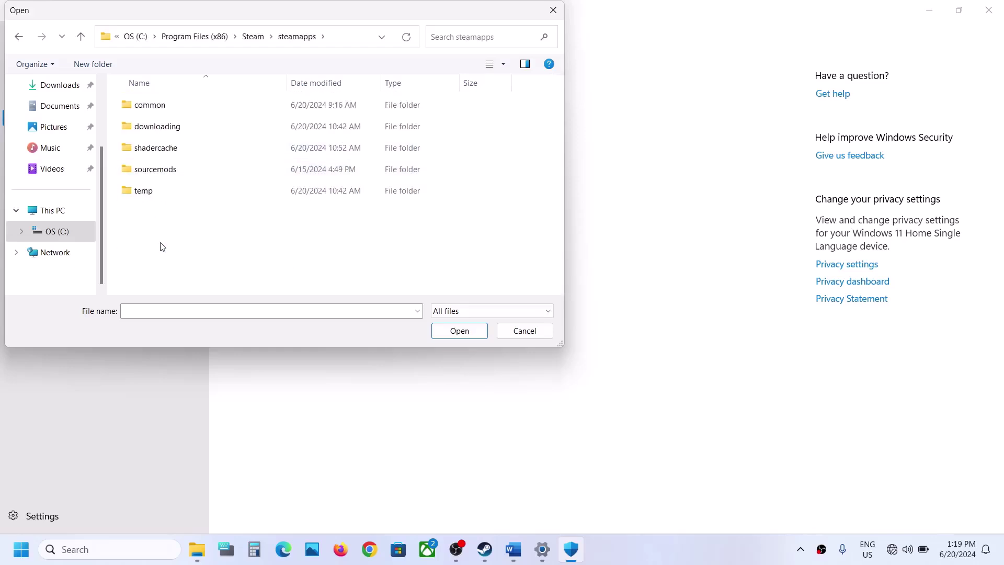
{"action": "double_click", "coordinate": [157, 105]}
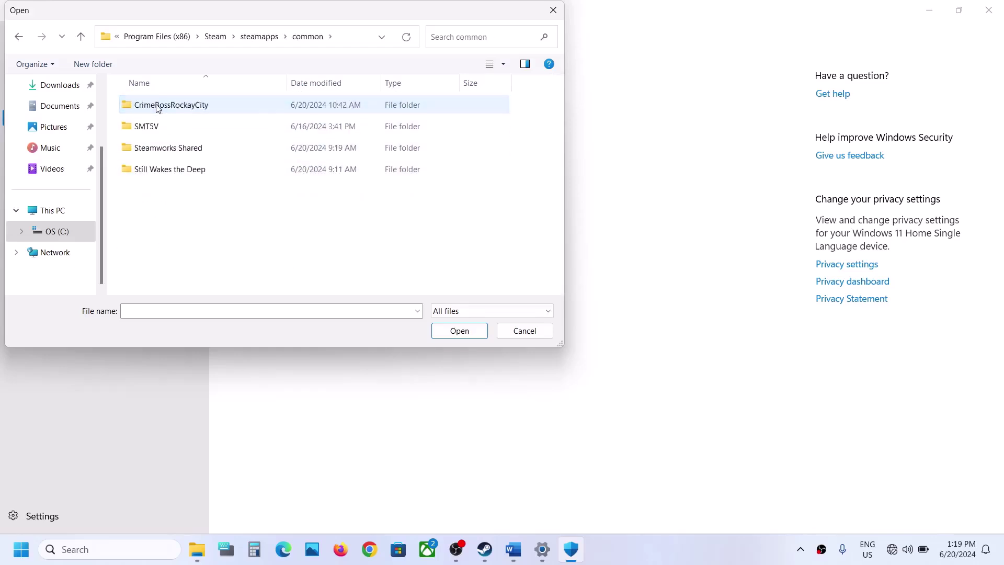
{"action": "double_click", "coordinate": [157, 105]}
{"action": "left_click", "coordinate": [184, 148]}
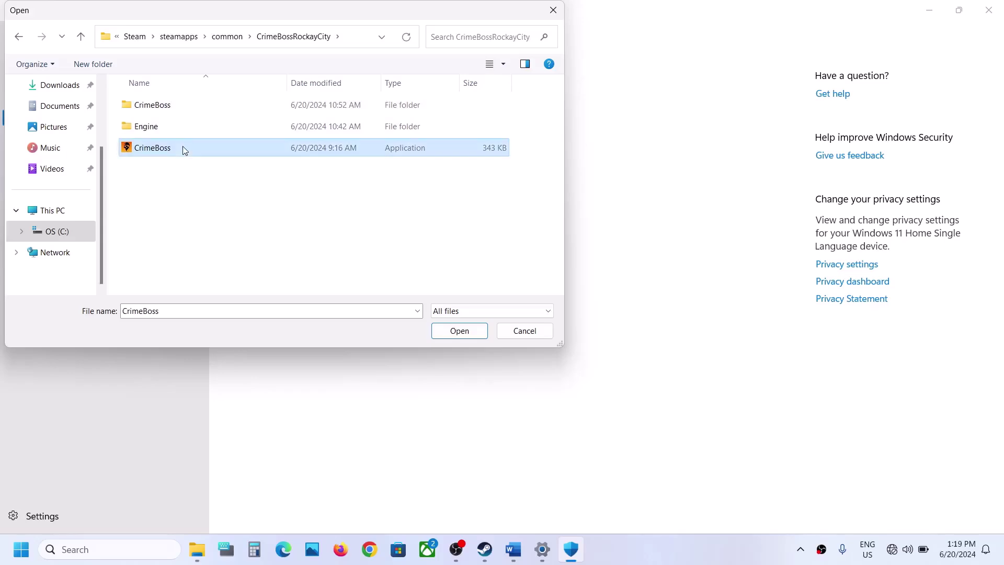
{"action": "left_click", "coordinate": [441, 328]}
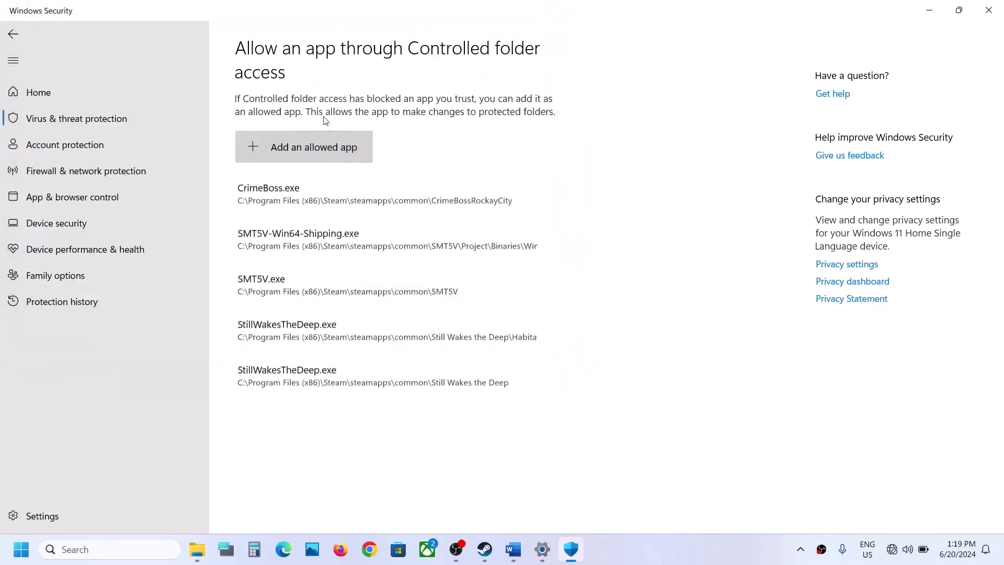
Add CrimeBoss-Win64-Shipping from the game's CrimeBoss\Binaries\Win64 folder as another app allowed through Controlled folder access.
{"action": "left_click", "coordinate": [294, 144]}
{"action": "left_click", "coordinate": [288, 196]}
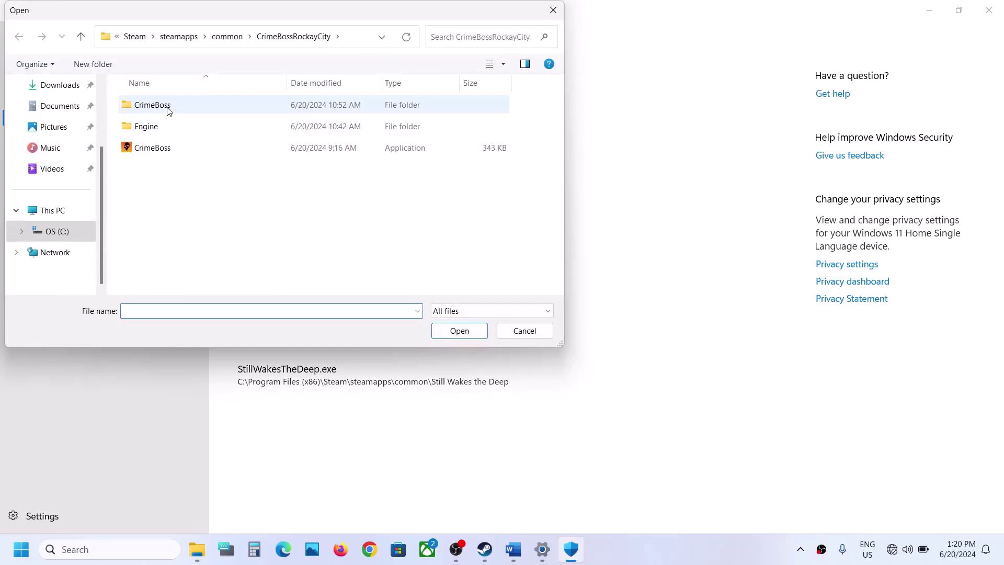
{"action": "double_click", "coordinate": [168, 109]}
{"action": "double_click", "coordinate": [168, 109]}
{"action": "double_click", "coordinate": [168, 109]}
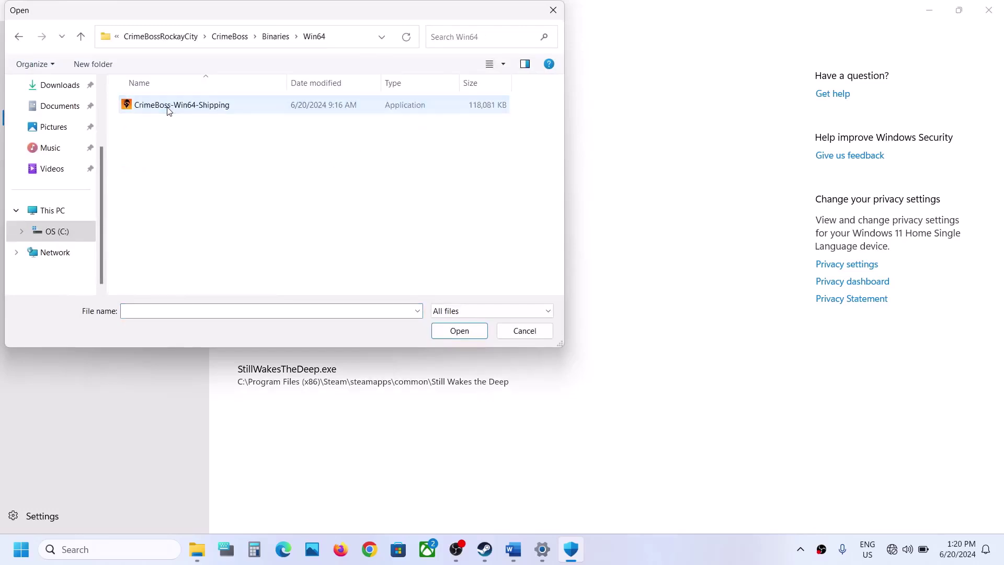
{"action": "left_click", "coordinate": [219, 107]}
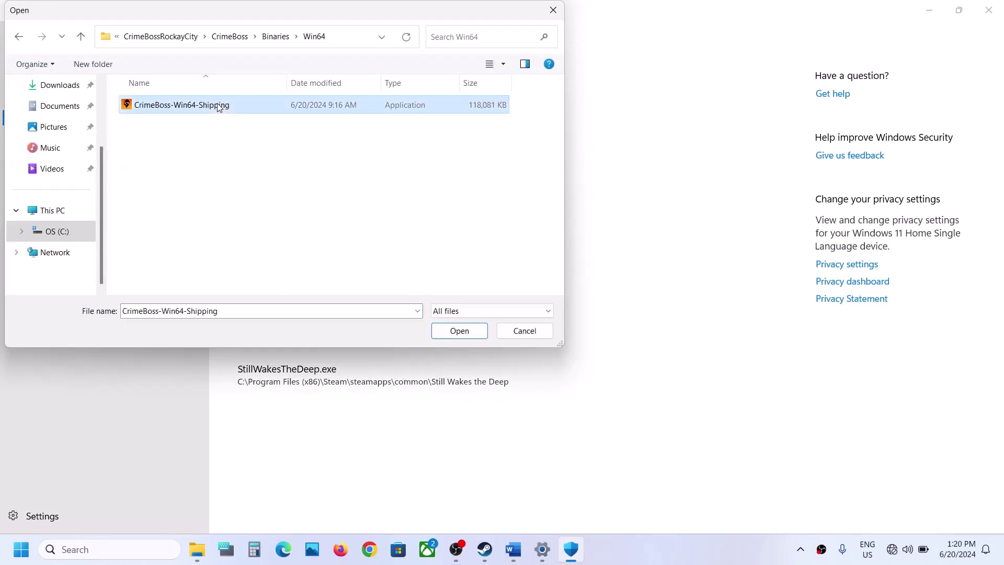
{"action": "left_click", "coordinate": [458, 336]}
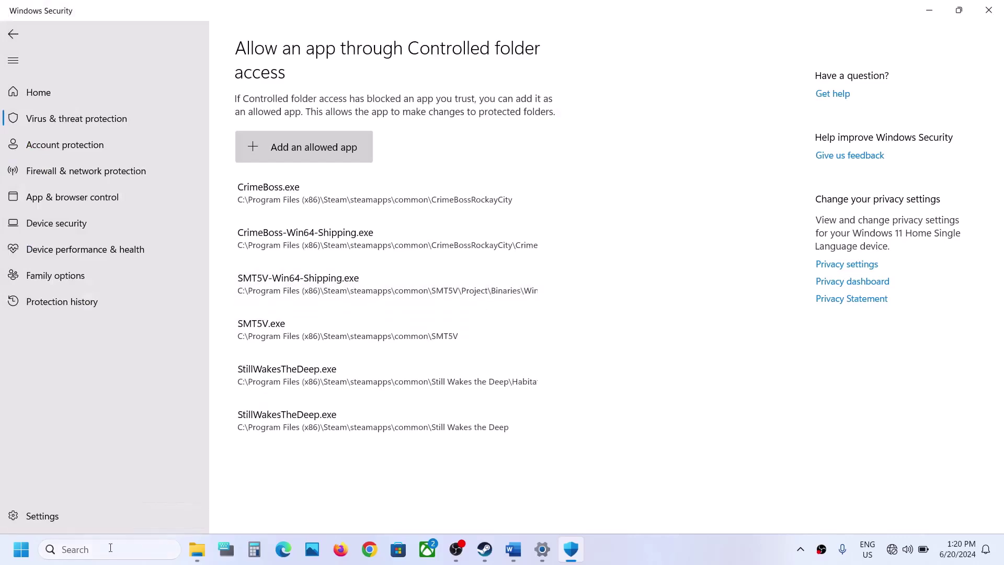
Open the list of apps allowed through Windows Defender Firewall in Control Panel.
{"action": "left_click", "coordinate": [27, 563]}
{"action": "type", "text": "control"}
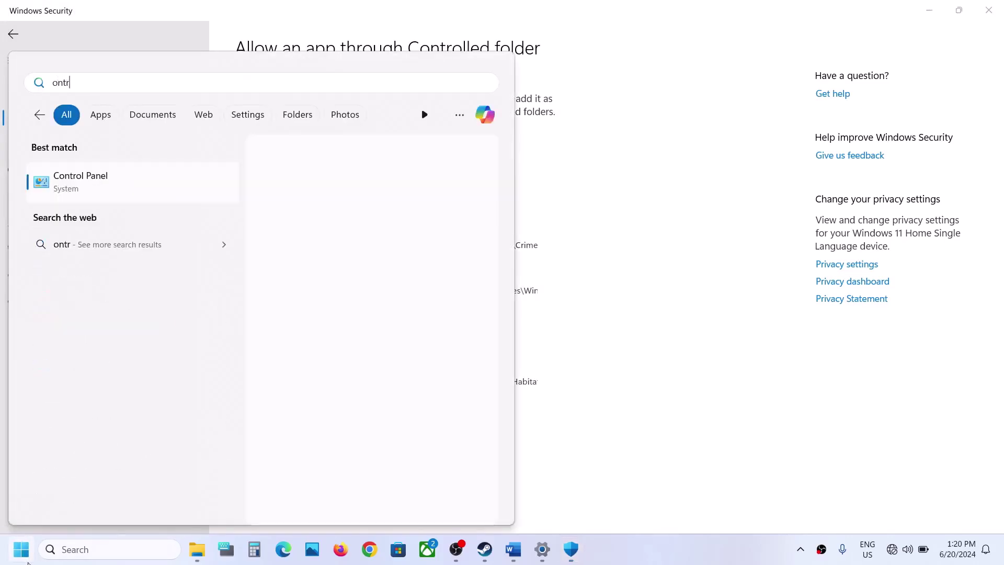
{"action": "key", "text": "Return"}
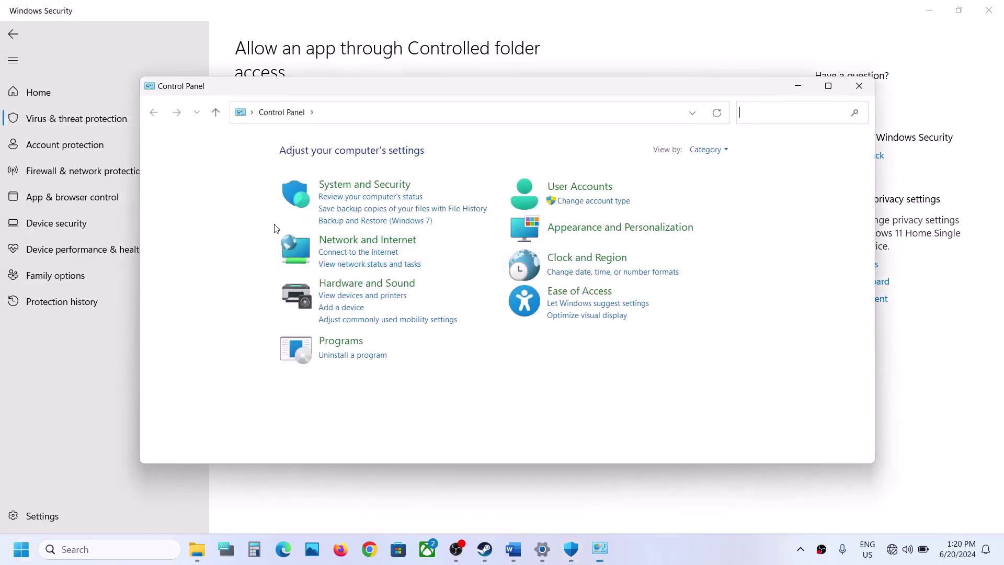
{"action": "left_click", "coordinate": [339, 186]}
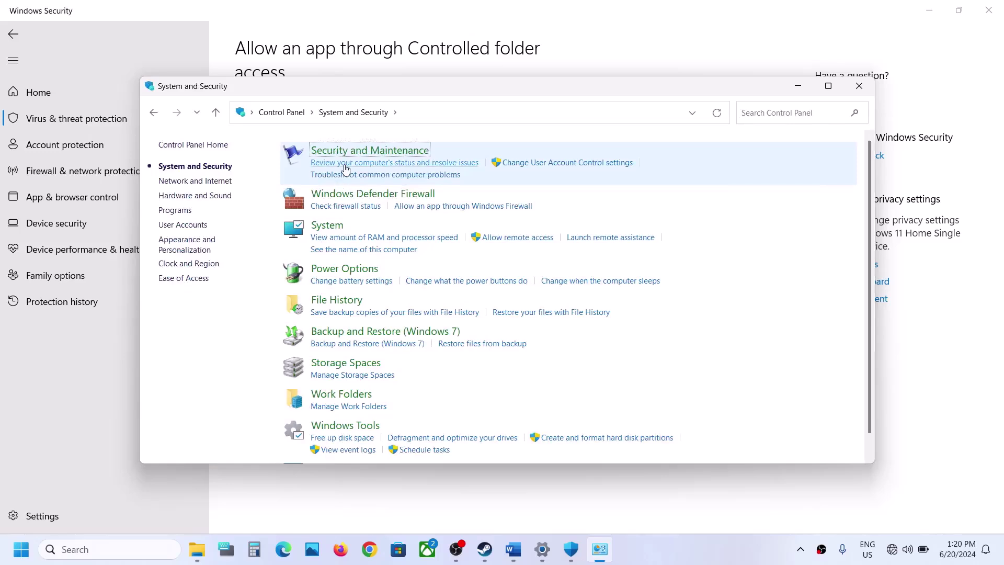
{"action": "left_click", "coordinate": [339, 198]}
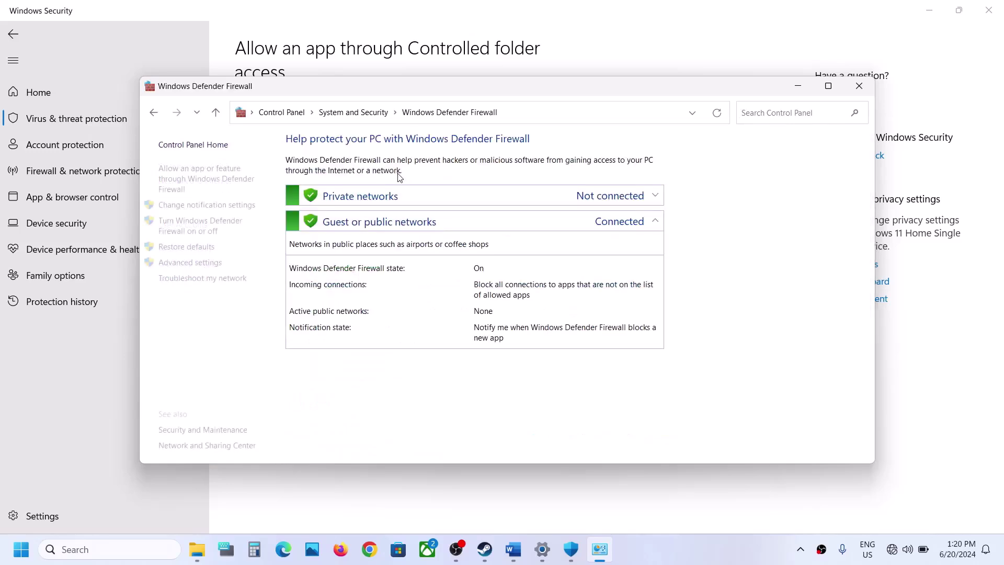
{"action": "left_click", "coordinate": [206, 176]}
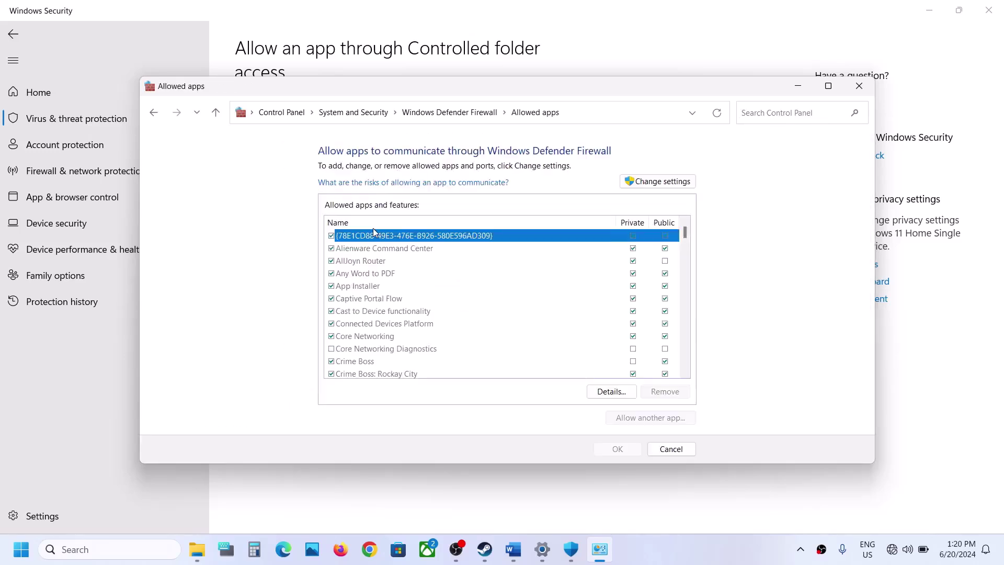
Unlock the firewall's allowed apps list and try to add the CrimeBoss application from steamapps\common\CrimeBossRockayCity.
{"action": "left_click", "coordinate": [669, 183]}
{"action": "left_click", "coordinate": [635, 419]}
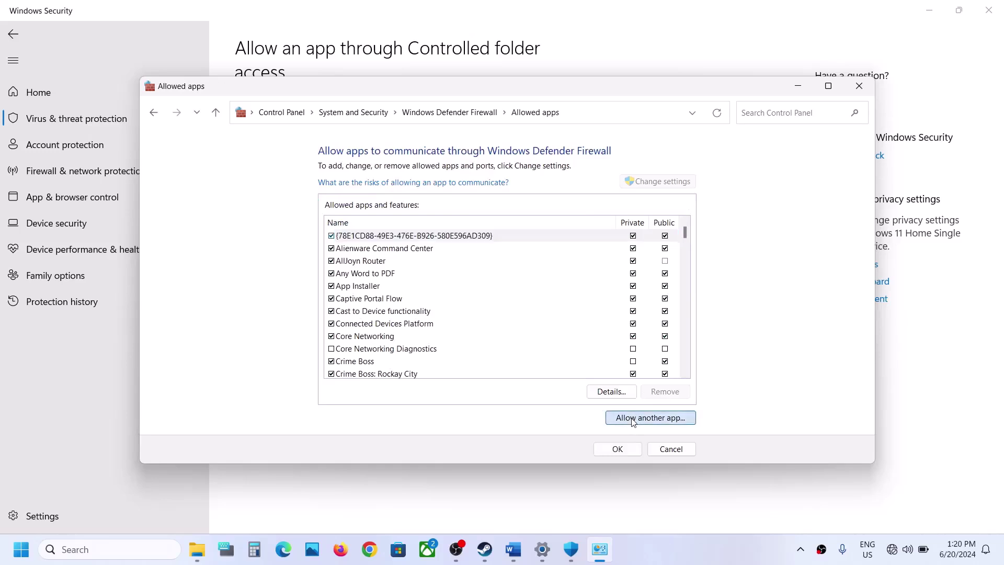
{"action": "left_click", "coordinate": [589, 340]}
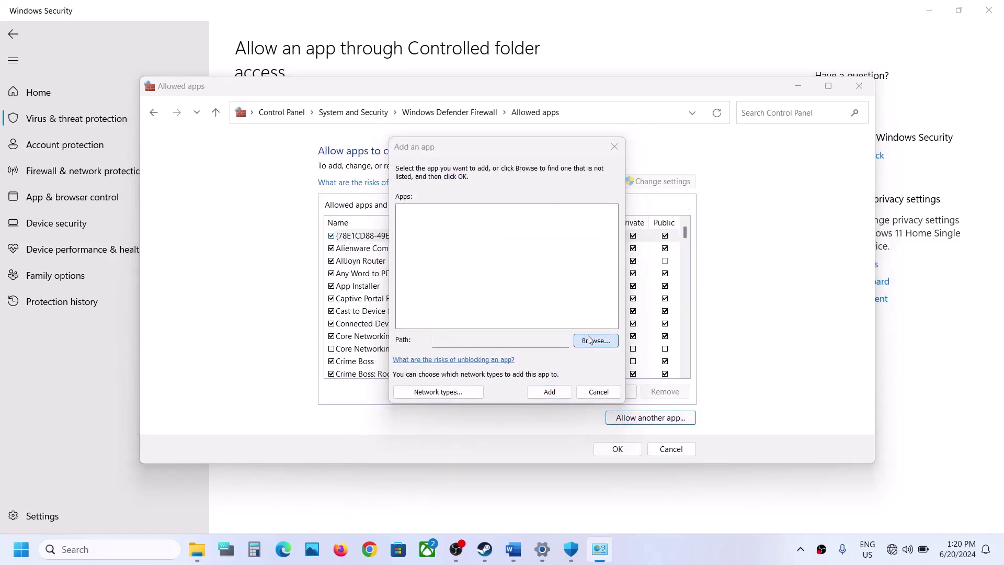
{"action": "left_click", "coordinate": [530, 195]}
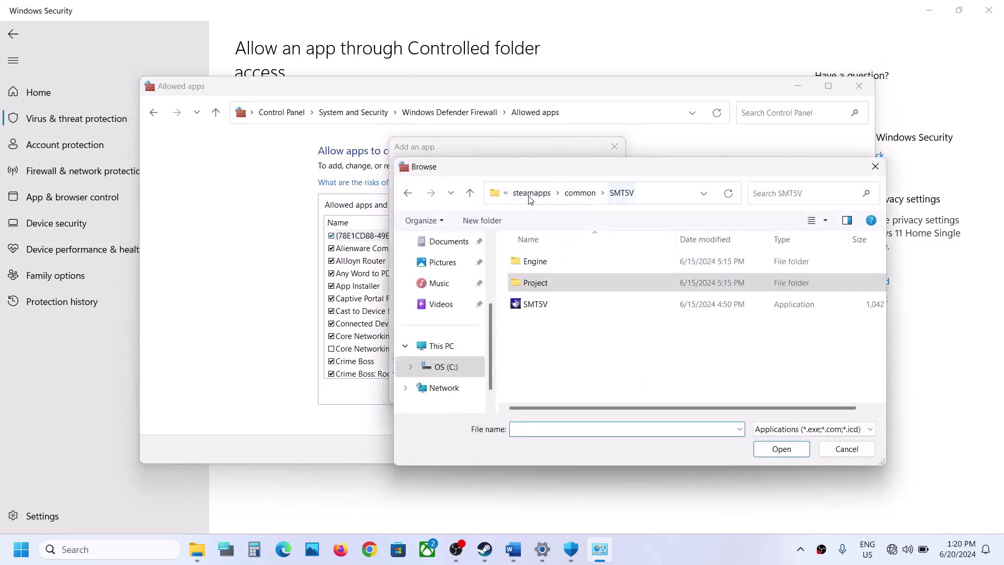
{"action": "left_click", "coordinate": [577, 195]}
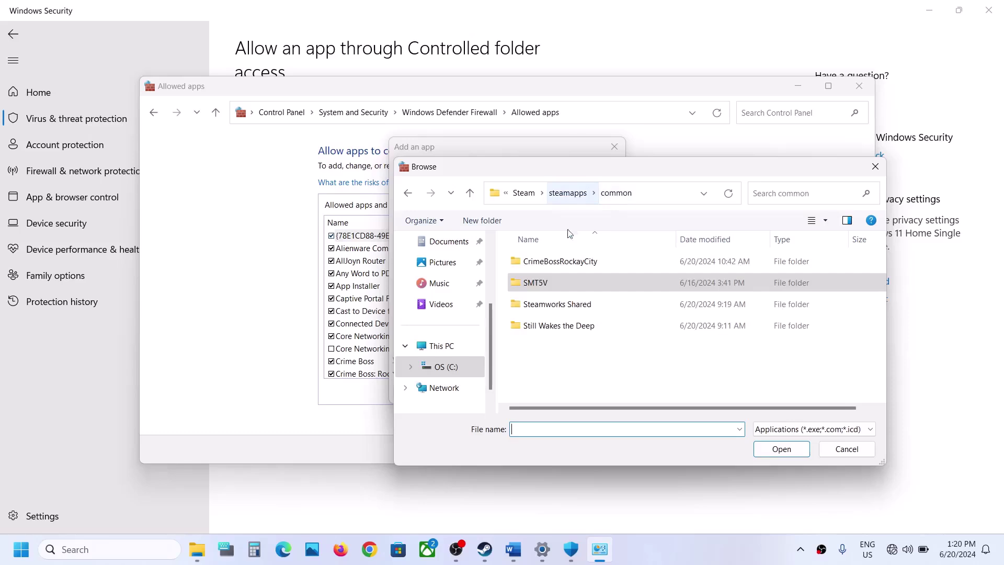
{"action": "double_click", "coordinate": [549, 262]}
{"action": "left_click", "coordinate": [563, 304]}
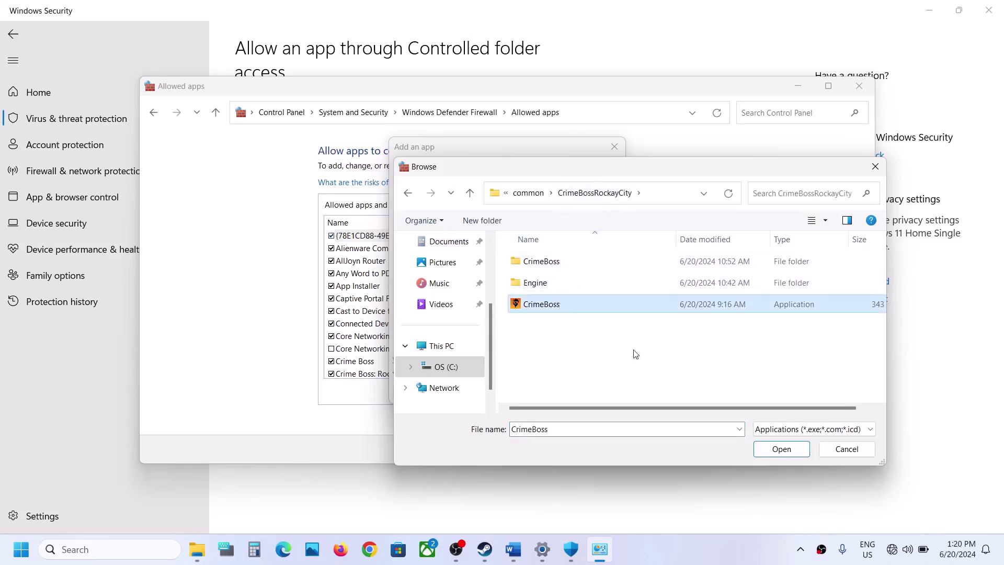
{"action": "left_click", "coordinate": [756, 448]}
{"action": "left_click", "coordinate": [550, 398]}
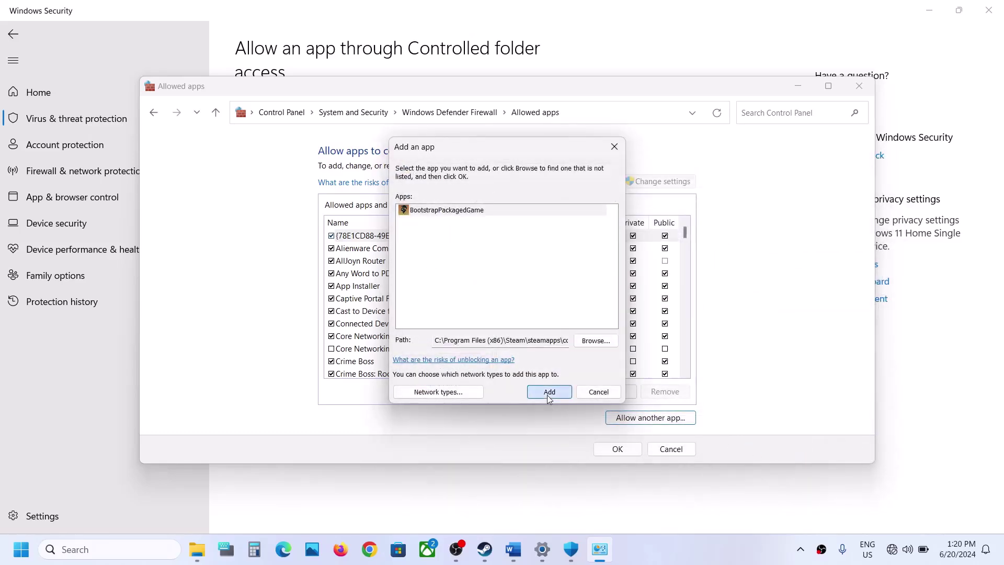
{"action": "left_click", "coordinate": [596, 321]}
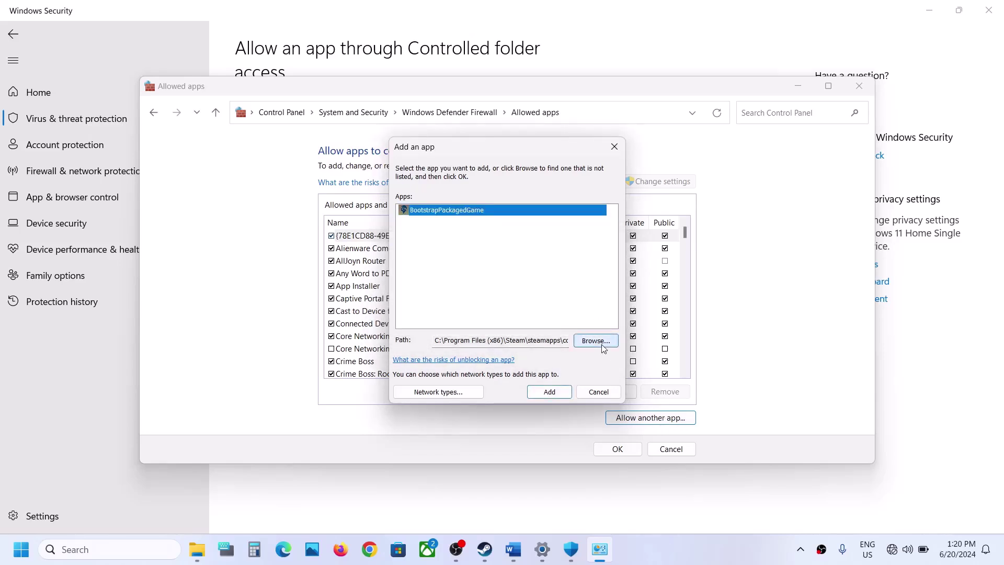
Try to add CrimeBoss-Win64-Shipping from the CrimeBoss\Binaries\Win64 folder to the firewall's allowed apps.
{"action": "left_click", "coordinate": [597, 340]}
{"action": "double_click", "coordinate": [529, 263]}
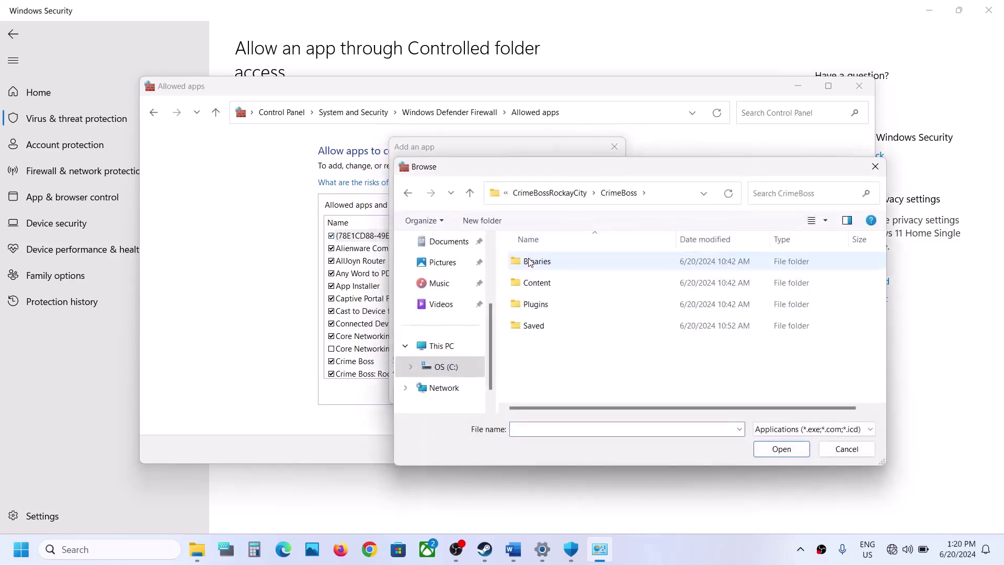
{"action": "double_click", "coordinate": [529, 263]}
{"action": "double_click", "coordinate": [530, 263]}
{"action": "left_click", "coordinate": [565, 267]}
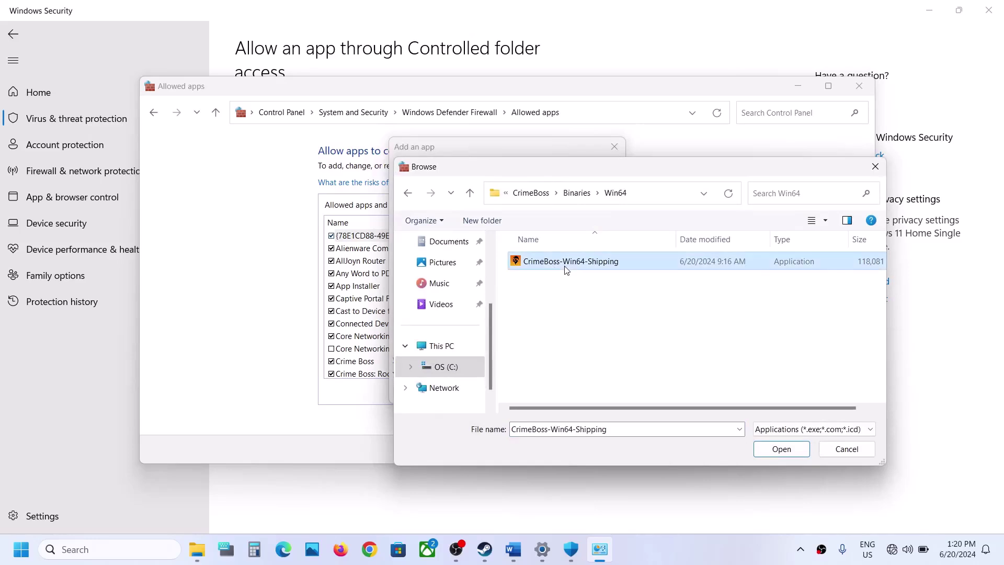
{"action": "left_click", "coordinate": [785, 444]}
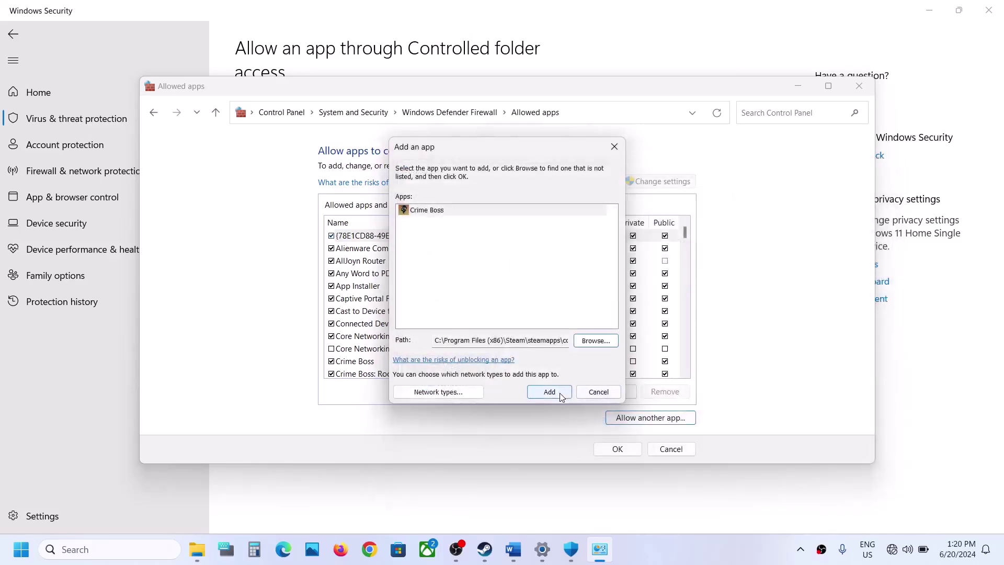
{"action": "left_click", "coordinate": [549, 392]}
{"action": "left_click", "coordinate": [586, 321]}
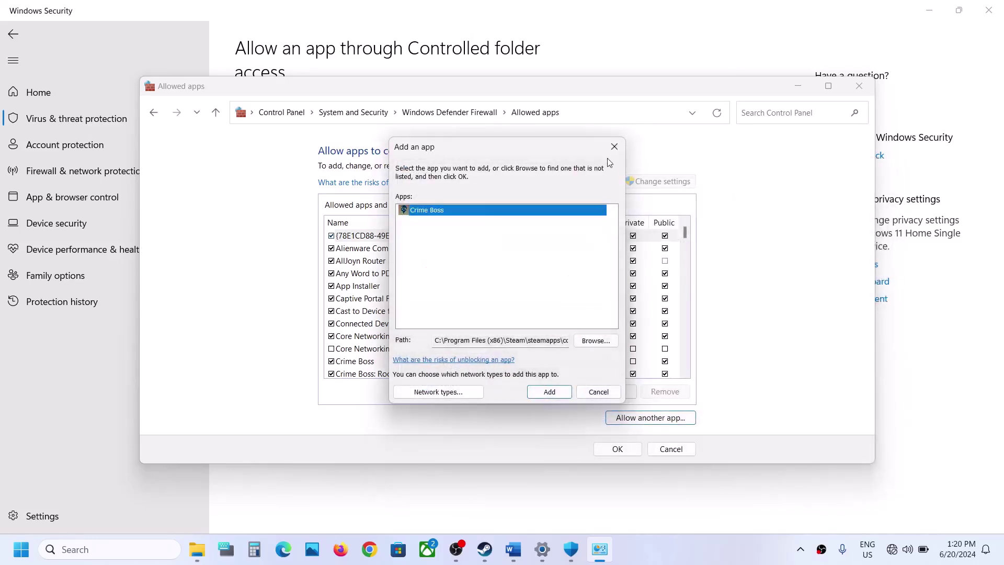
Leave the Add an app dialog, save the firewall's allowed apps list and close Control Panel.
{"action": "left_click", "coordinate": [614, 148]}
{"action": "left_click", "coordinate": [370, 361]}
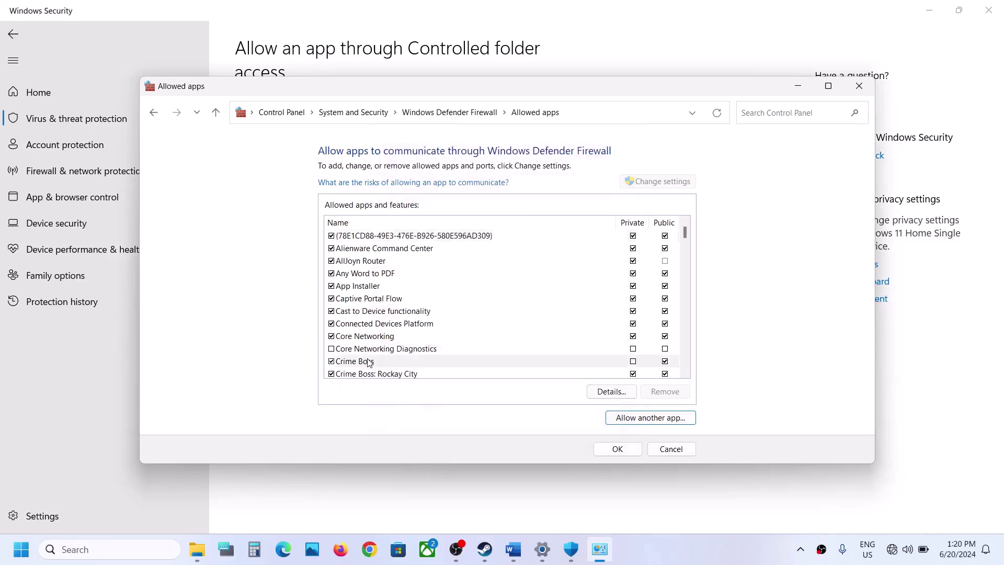
{"action": "left_click", "coordinate": [618, 449]}
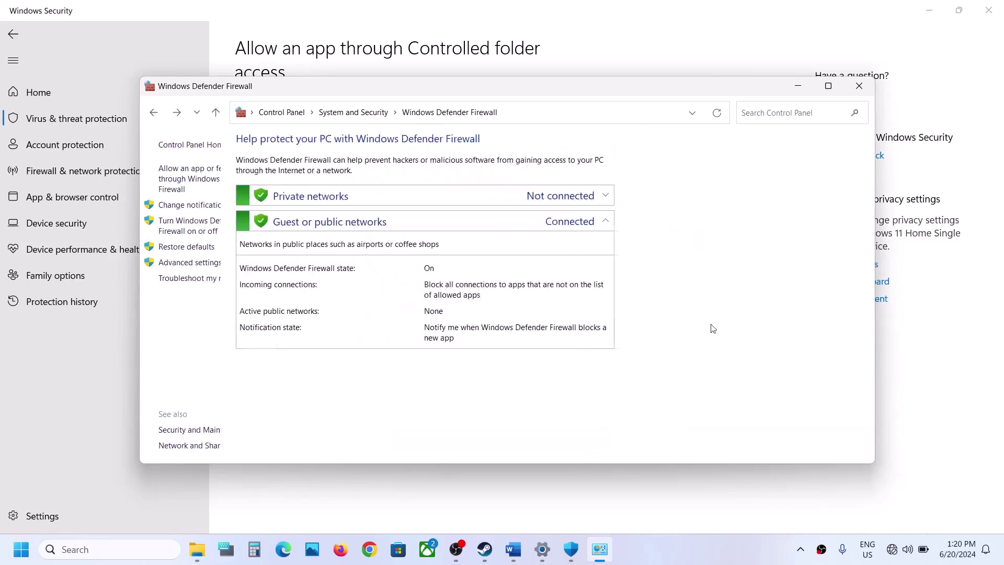
{"action": "left_click", "coordinate": [860, 86]}
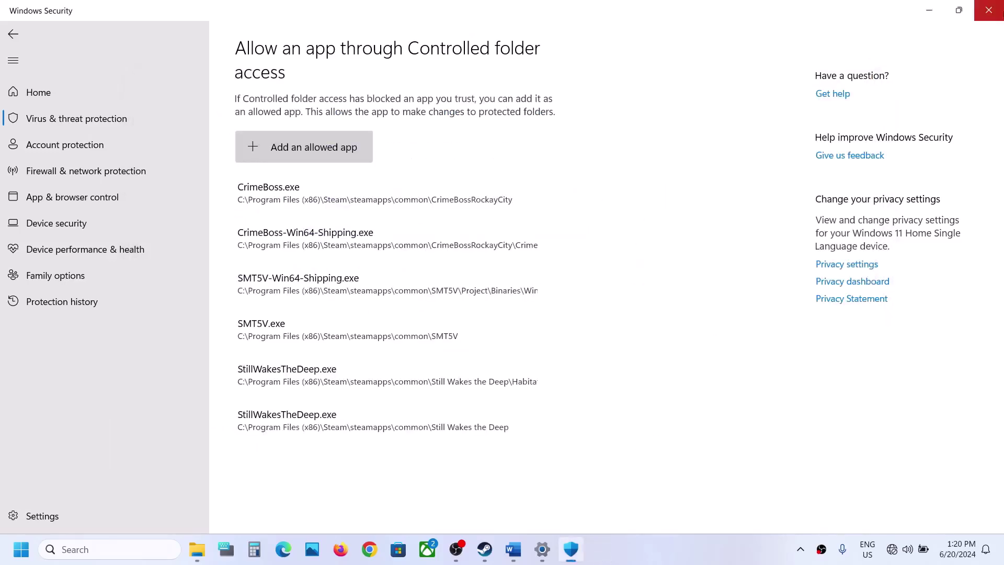
Close Windows Security and Settings to return to the Word document, and highlight the Step 8 instruction "Update Windows".
{"action": "left_click", "coordinate": [988, 9]}
{"action": "left_click", "coordinate": [989, 9]}
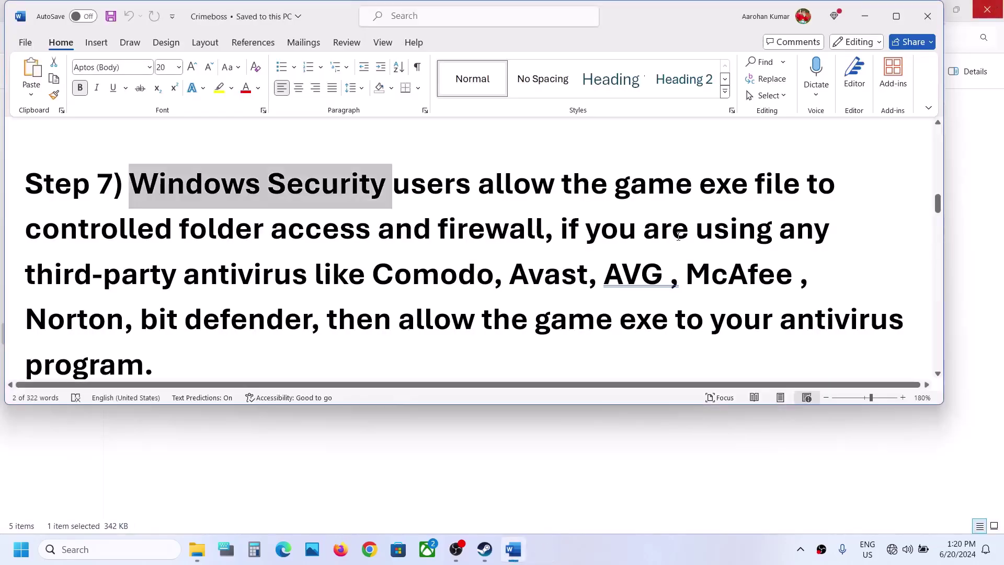
{"action": "scroll", "coordinate": [515, 321], "scroll_direction": "down", "scroll_amount": 4}
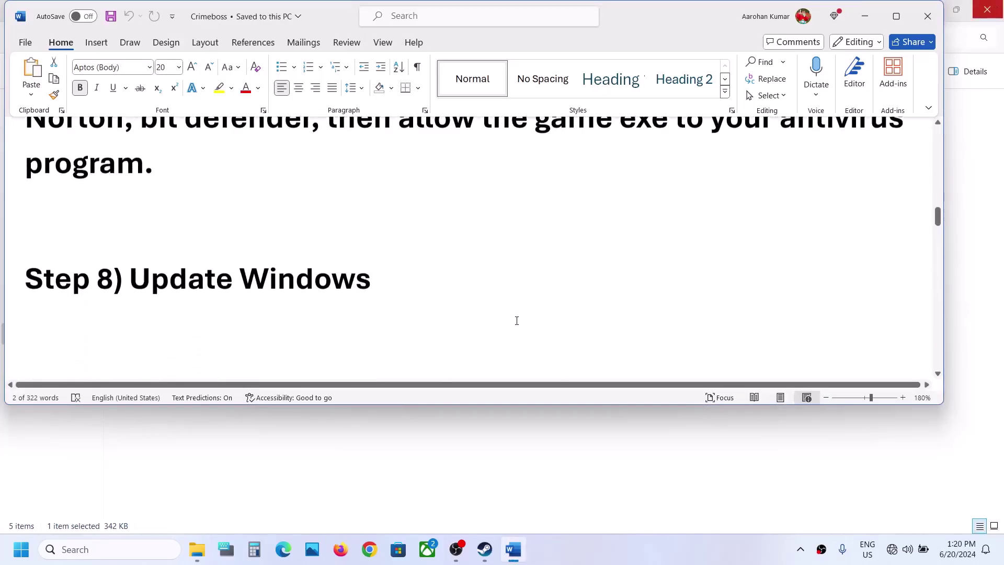
{"action": "left_click_drag", "start_coordinate": [129, 264], "coordinate": [372, 267]}
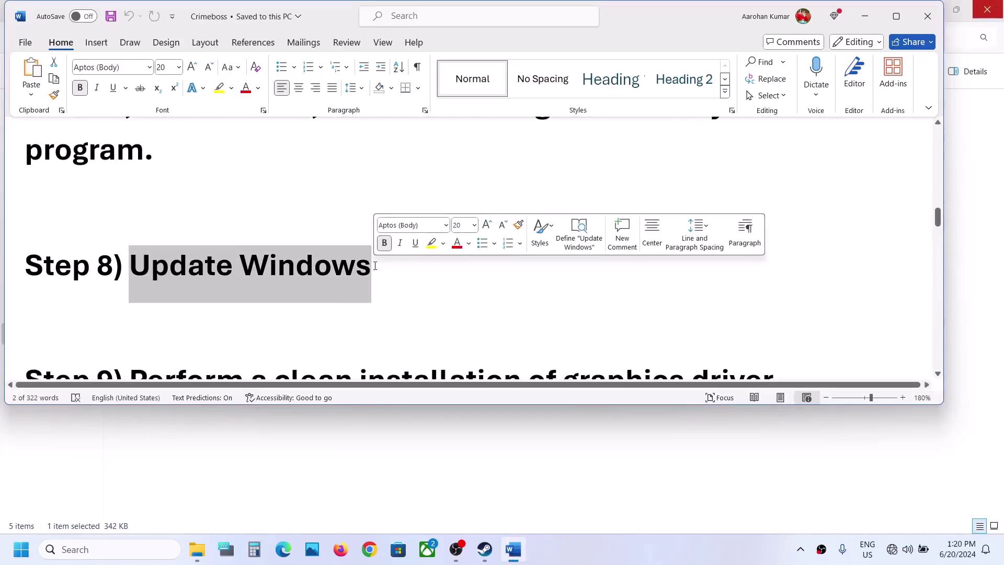
Open Windows Update in Settings and check for updates, retrying the check after the error.
{"action": "key", "text": "super"}
{"action": "key", "text": "super+i"}
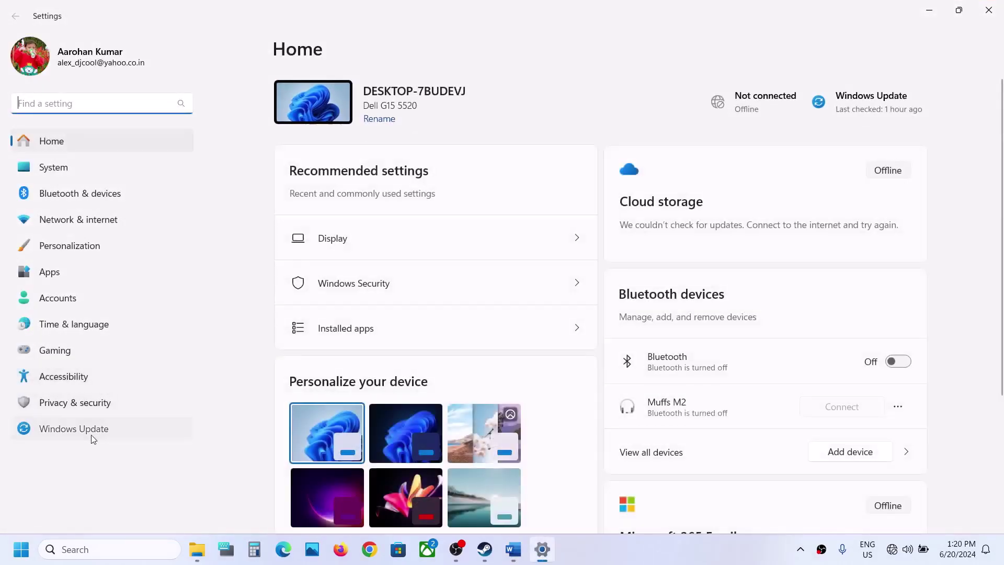
{"action": "left_click", "coordinate": [94, 439]}
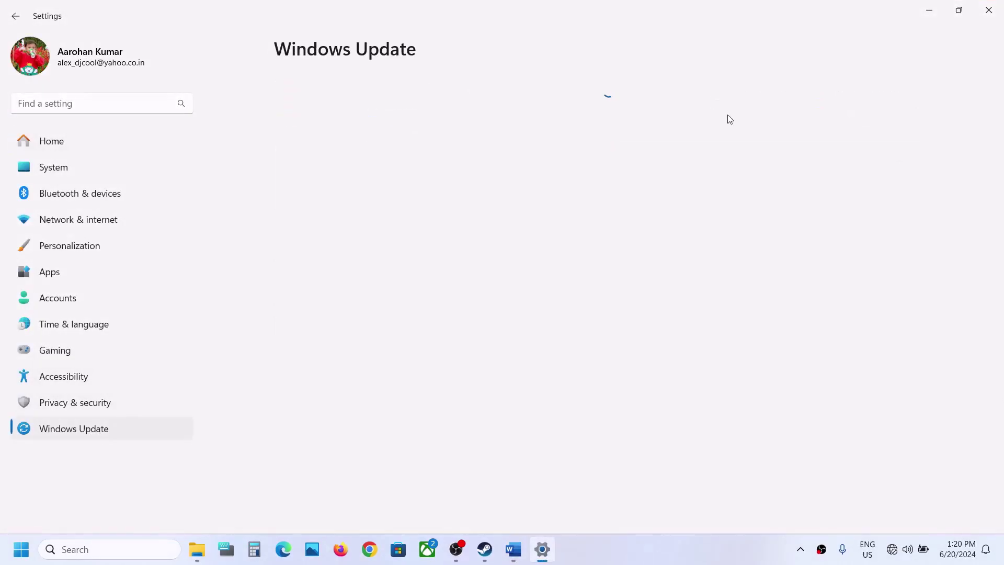
{"action": "left_click", "coordinate": [884, 110]}
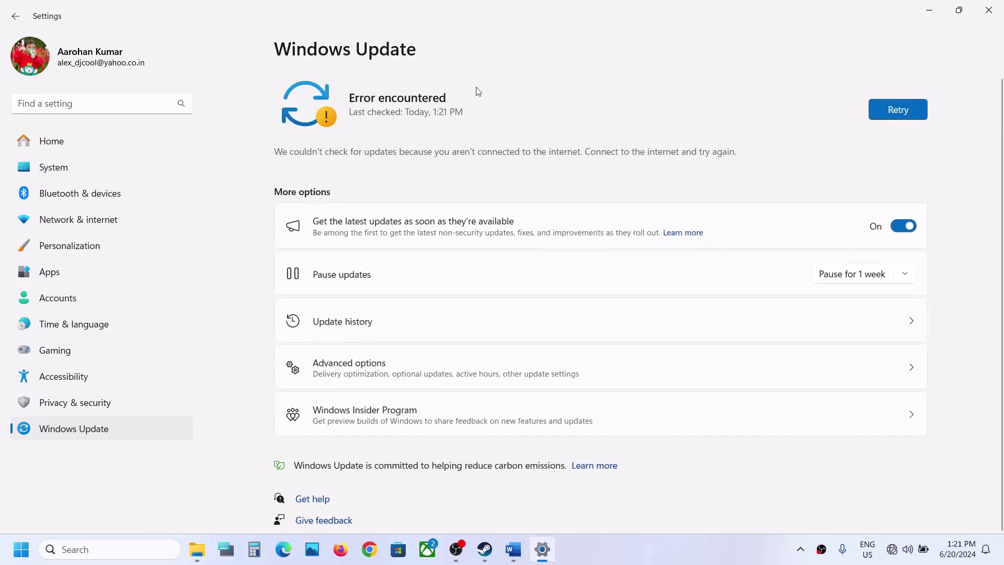
{"action": "left_click", "coordinate": [905, 110]}
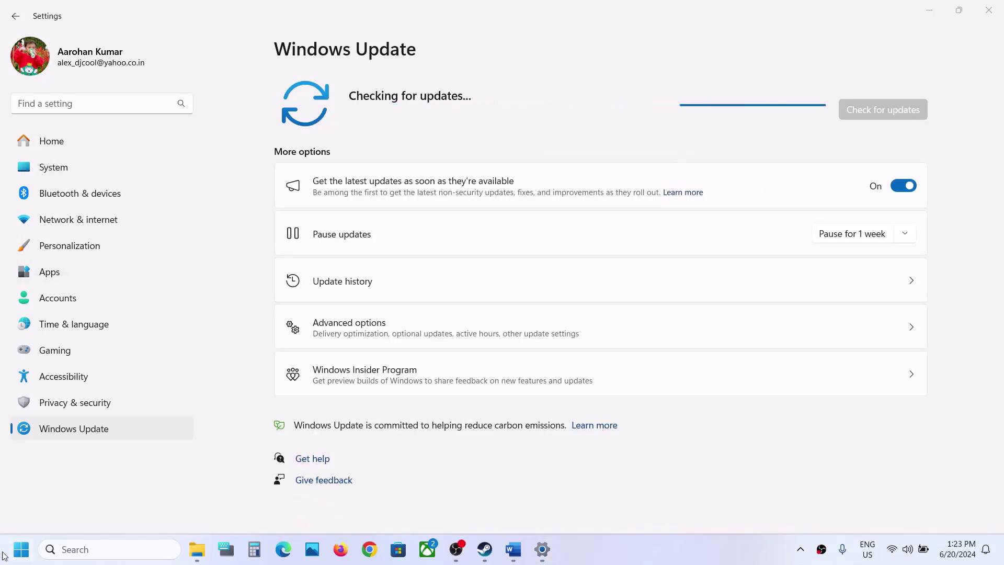
View the computer's power options for restarting, then dismiss them without restarting.
{"action": "left_click", "coordinate": [21, 549]}
{"action": "left_click", "coordinate": [380, 504]}
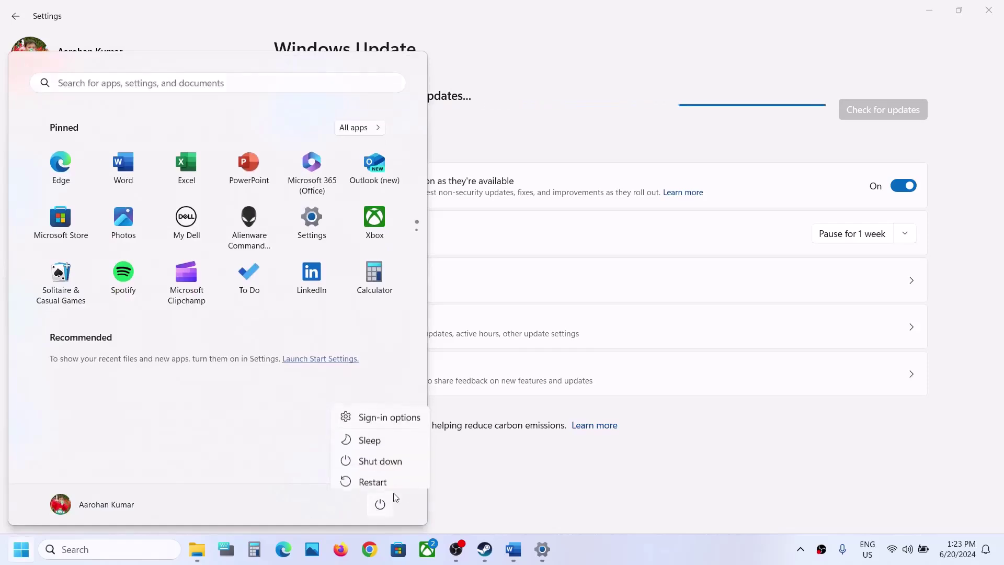
{"action": "left_click", "coordinate": [548, 477]}
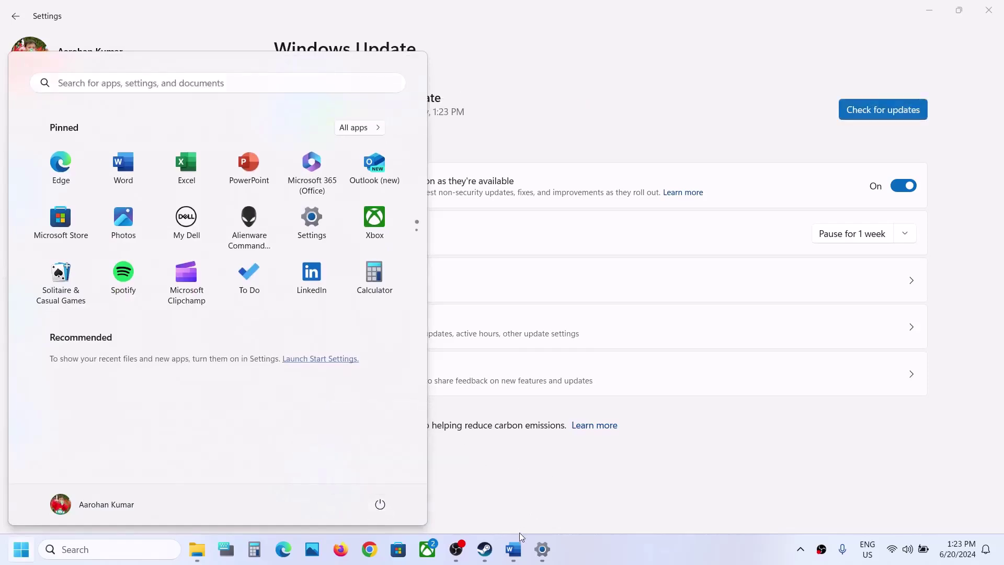
Return to the Word document, highlight the Step 9 graphics driver instruction and its NVIDIA and AMD links, and switch to Steam.
{"action": "left_click", "coordinate": [514, 551]}
{"action": "scroll", "coordinate": [451, 295], "scroll_direction": "down", "scroll_amount": 3}
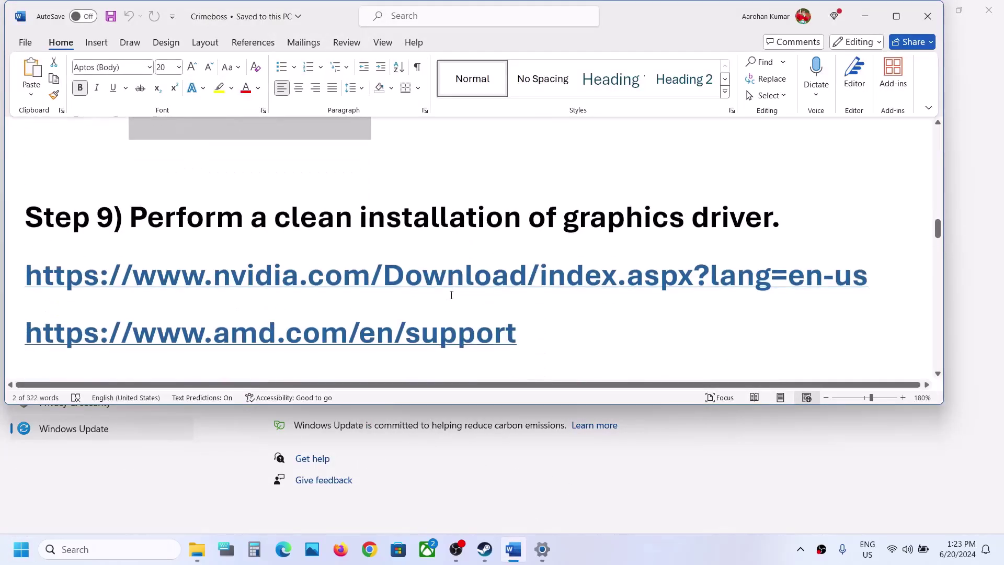
{"action": "left_click_drag", "start_coordinate": [173, 226], "coordinate": [766, 220]}
{"action": "left_click_drag", "start_coordinate": [224, 274], "coordinate": [583, 276]}
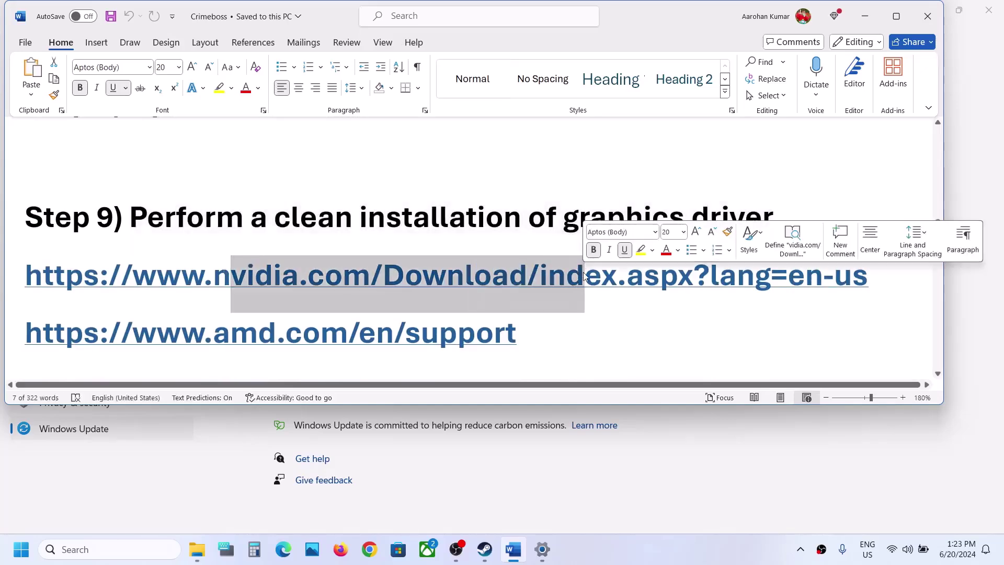
{"action": "left_click_drag", "start_coordinate": [157, 335], "coordinate": [450, 343]}
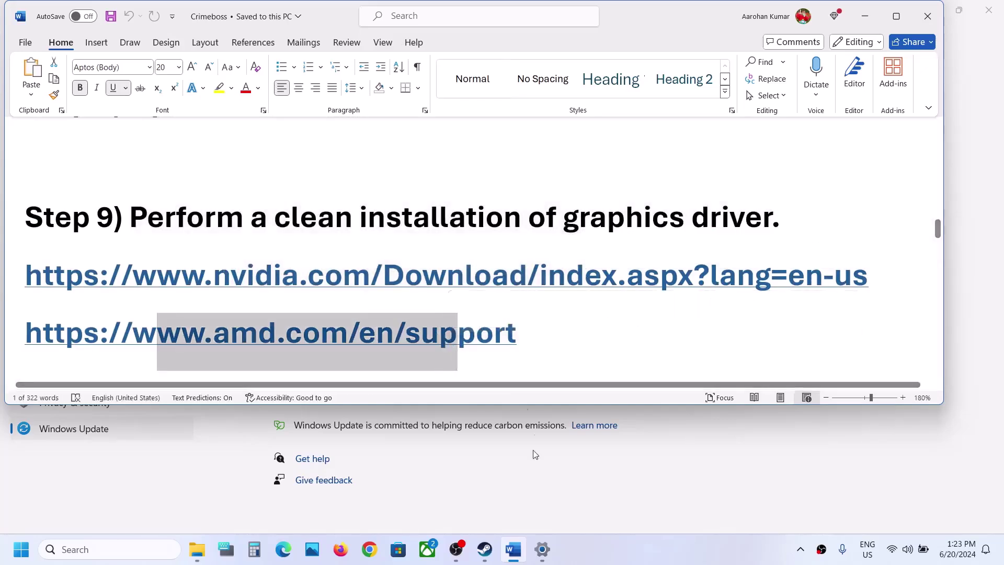
{"action": "left_click", "coordinate": [485, 549]}
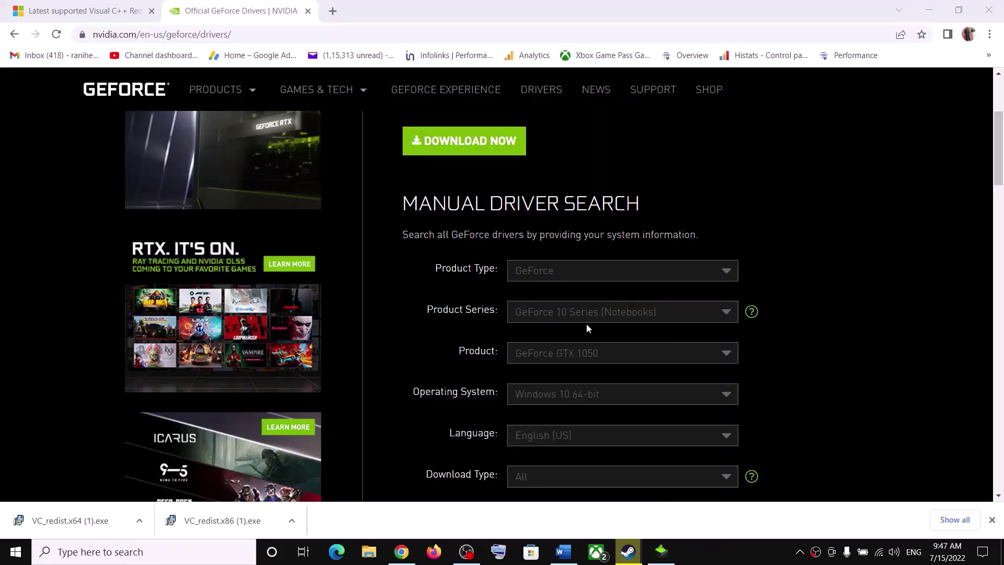
Review the product series, product and operating system choices in NVIDIA's manual driver search form.
{"action": "left_click", "coordinate": [599, 318]}
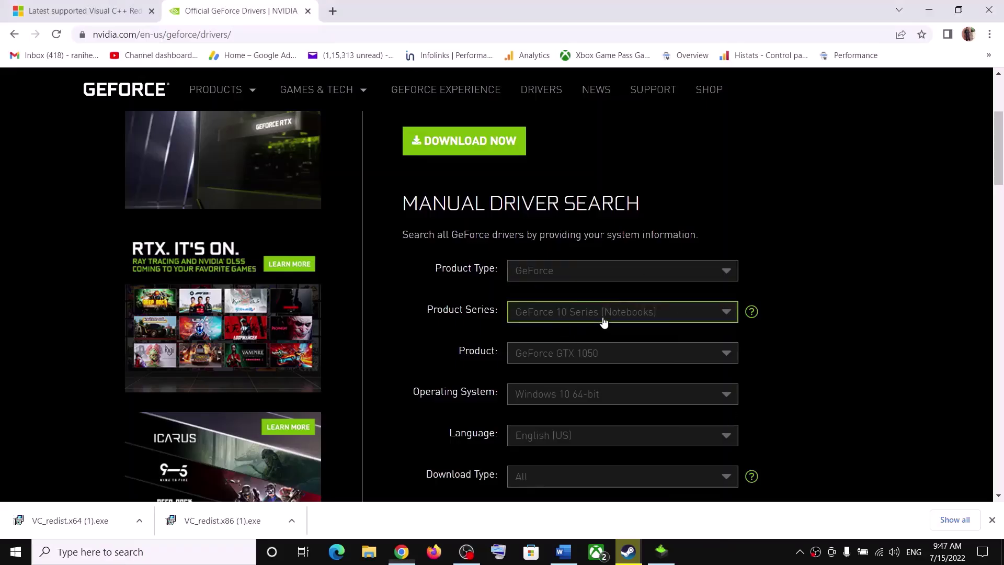
{"action": "left_click", "coordinate": [783, 342]}
{"action": "left_click", "coordinate": [612, 361]}
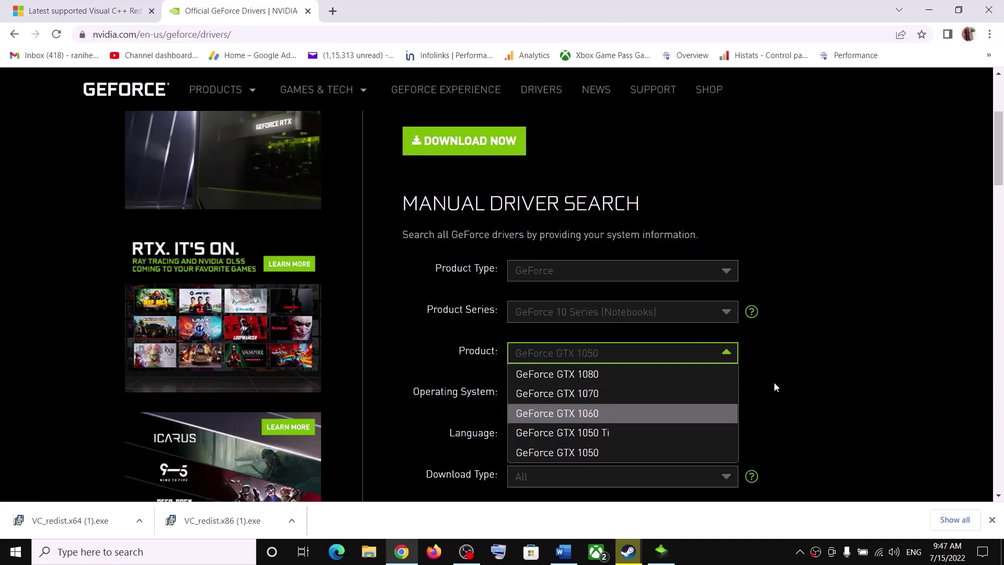
{"action": "left_click", "coordinate": [774, 366]}
{"action": "scroll", "coordinate": [774, 365], "scroll_direction": "down", "scroll_amount": 2}
{"action": "left_click", "coordinate": [573, 263]}
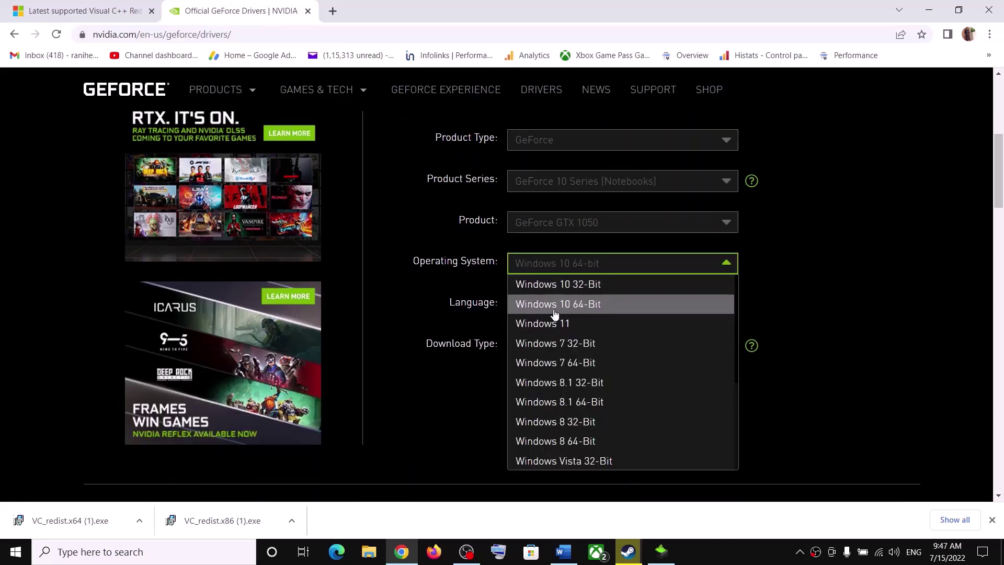
{"action": "left_click", "coordinate": [833, 301]}
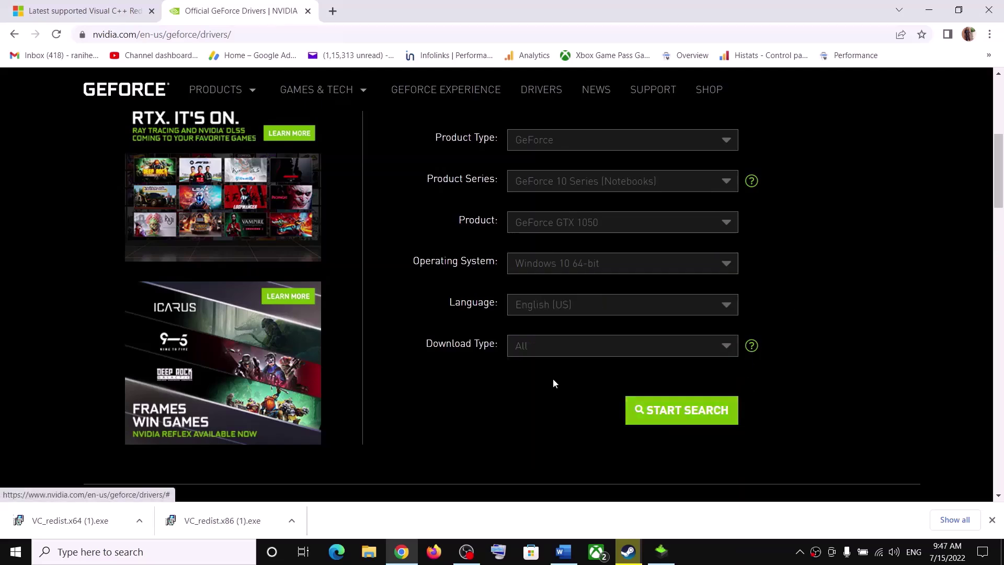
Find the GeForce Game Ready Driver version 516.59 in the driver results and download it.
{"action": "scroll", "coordinate": [499, 367], "scroll_direction": "down", "scroll_amount": 5}
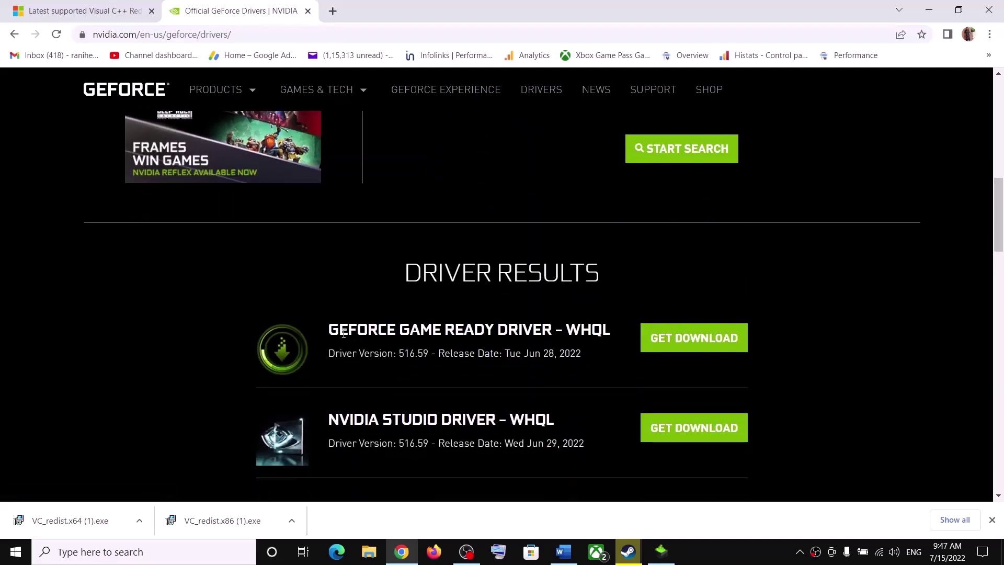
{"action": "left_click_drag", "start_coordinate": [347, 329], "coordinate": [495, 331]}
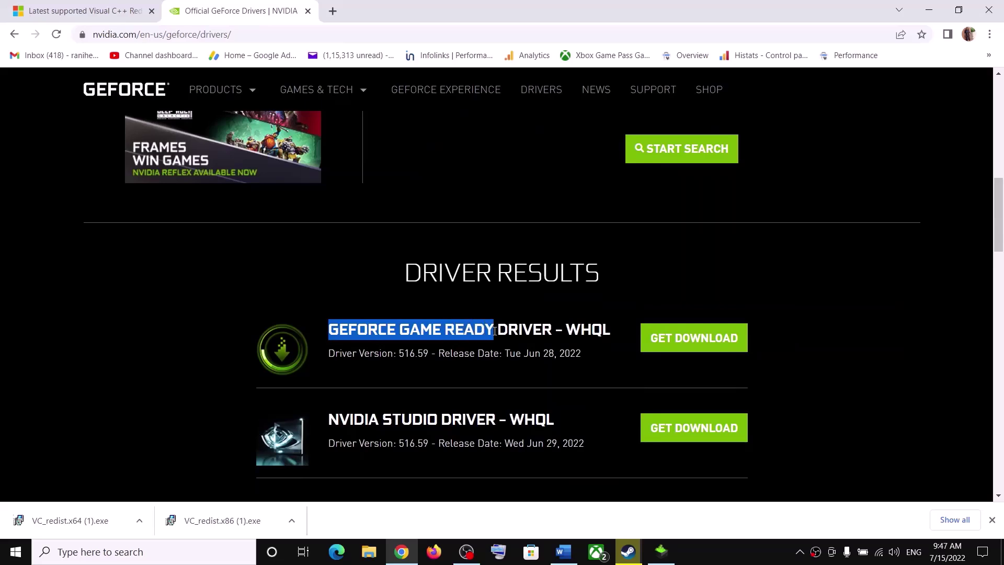
{"action": "left_click_drag", "start_coordinate": [365, 354], "coordinate": [438, 353]}
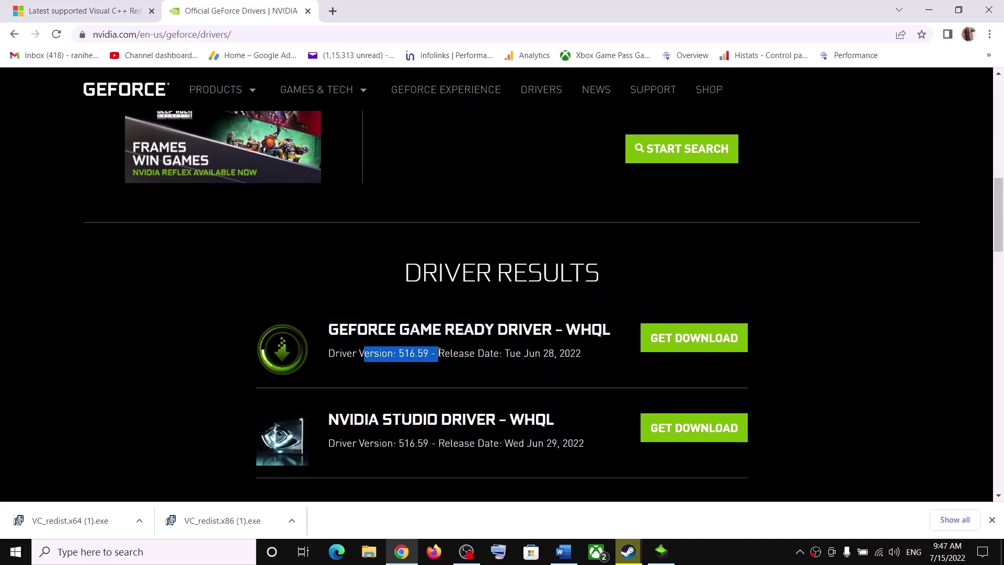
{"action": "left_click", "coordinate": [706, 343]}
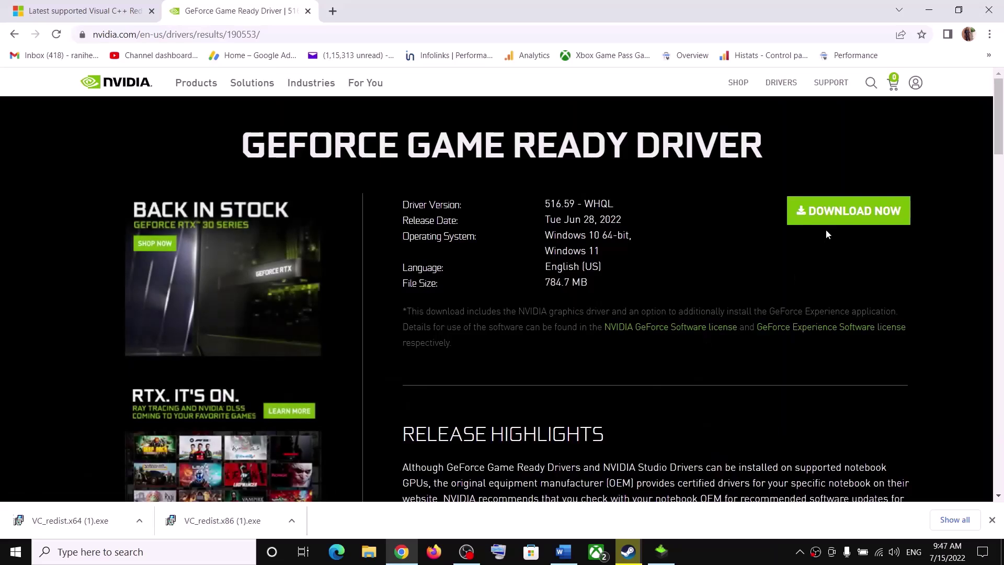
{"action": "left_click", "coordinate": [841, 212]}
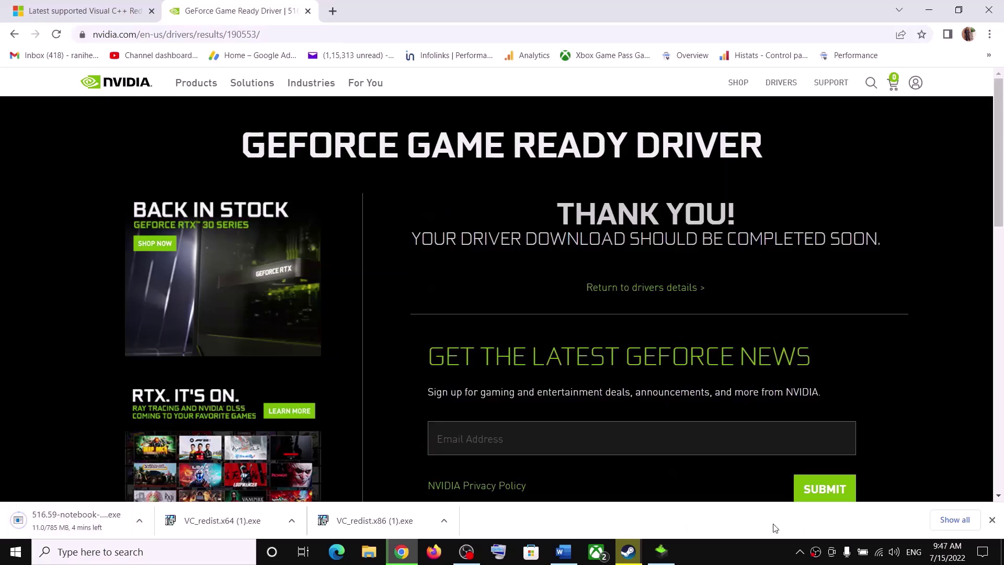
Run the NVIDIA installer, accept the license, and choose the Custom (Advanced) option with a clean installation.
{"action": "left_click", "coordinate": [661, 552]}
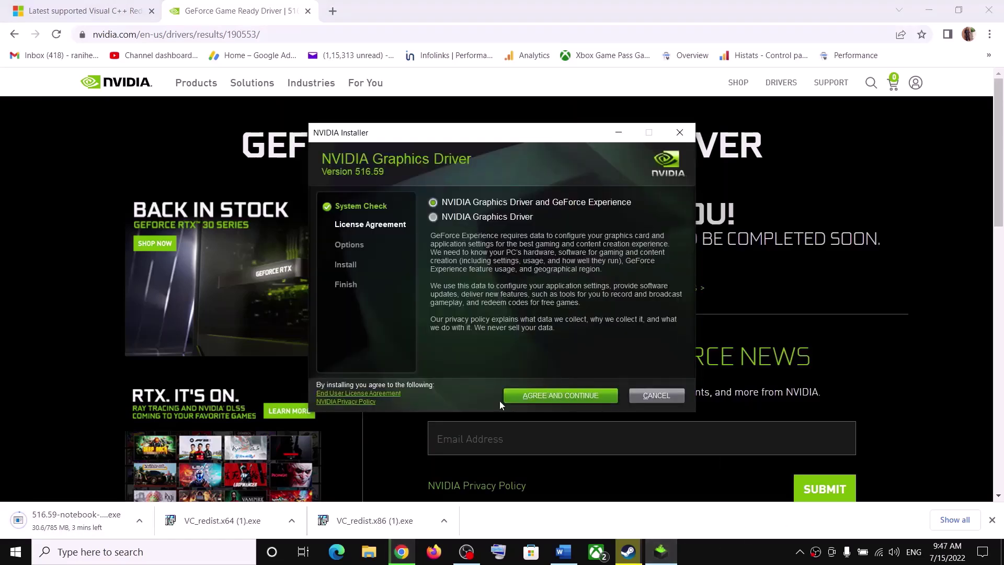
{"action": "left_click", "coordinate": [532, 397]}
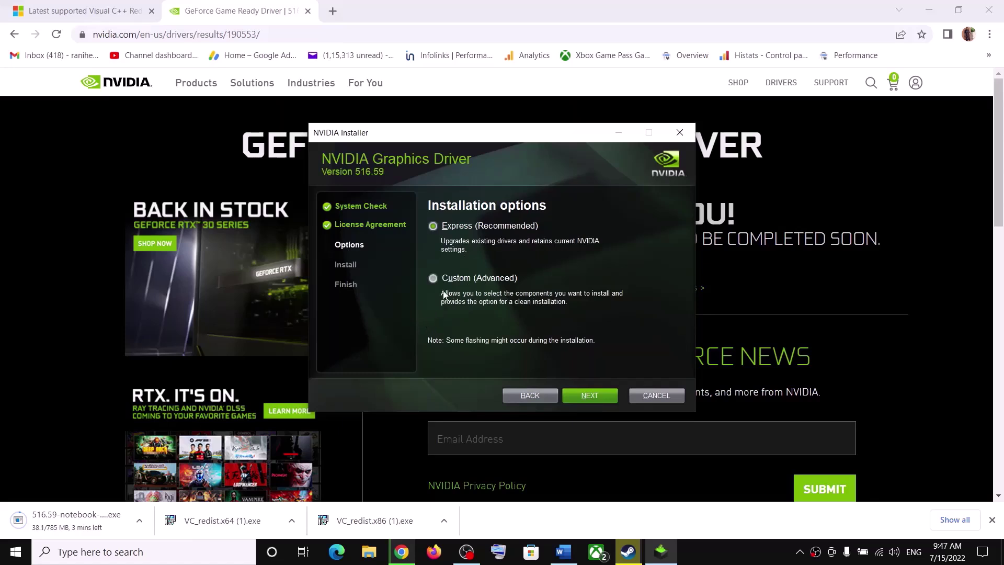
{"action": "left_click", "coordinate": [434, 278]}
{"action": "left_click", "coordinate": [596, 400]}
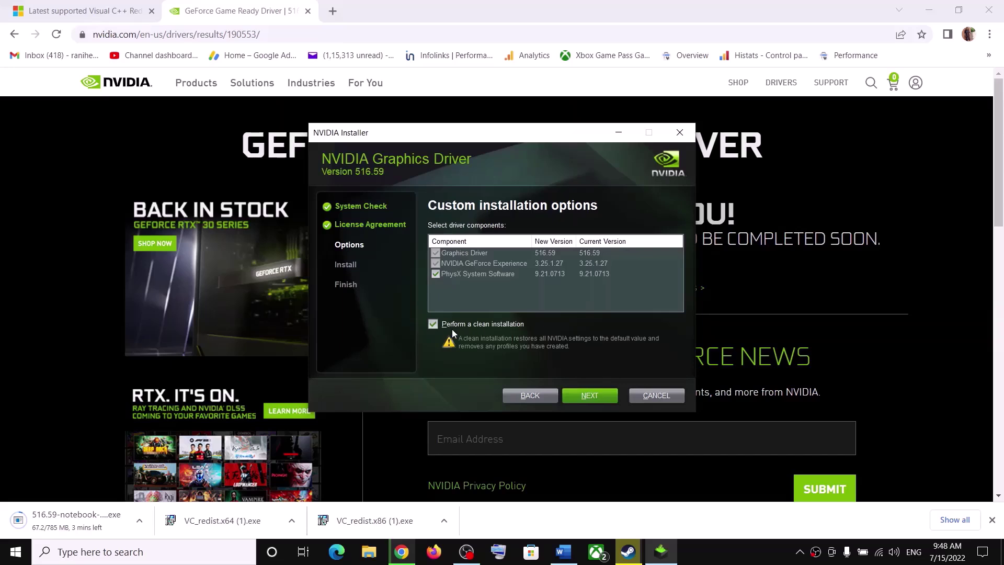
{"action": "left_click", "coordinate": [598, 399]}
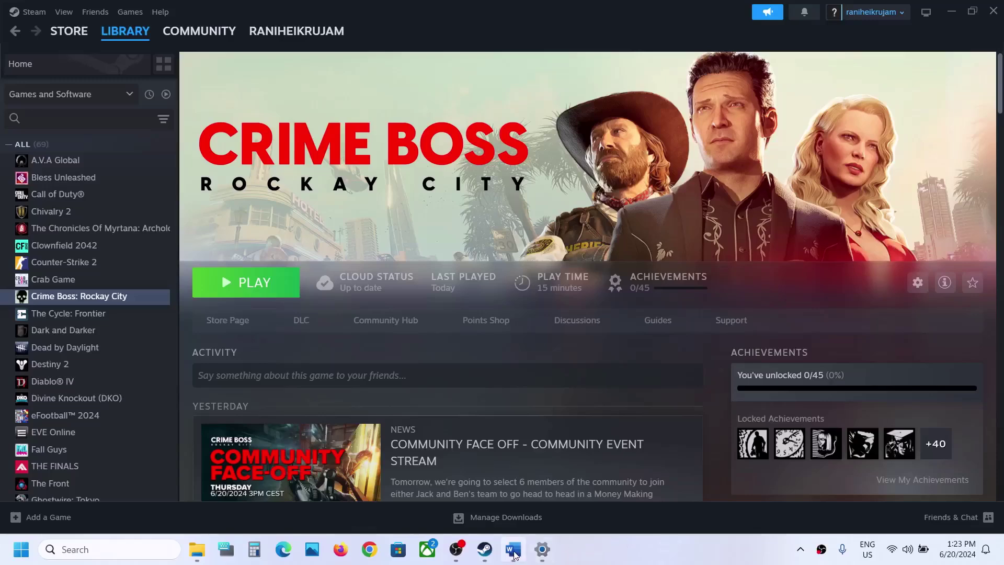
Return to the Word document, copy the word "graphics" from Step 10, and use it to find and open Windows' Graphics settings.
{"action": "left_click", "coordinate": [514, 551]}
{"action": "scroll", "coordinate": [353, 214], "scroll_direction": "down", "scroll_amount": 3}
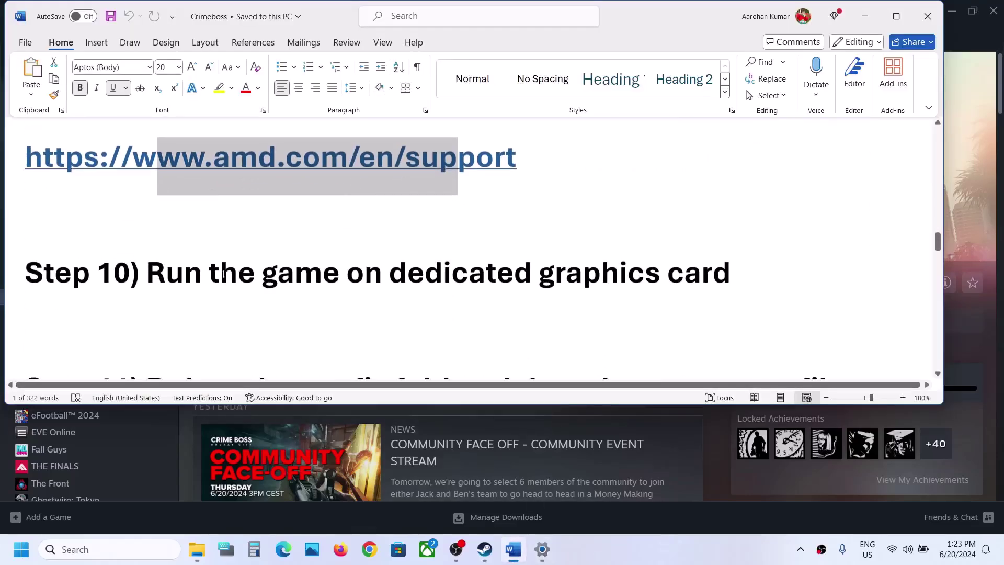
{"action": "double_click", "coordinate": [596, 280]}
{"action": "key", "text": "ctrl+c"}
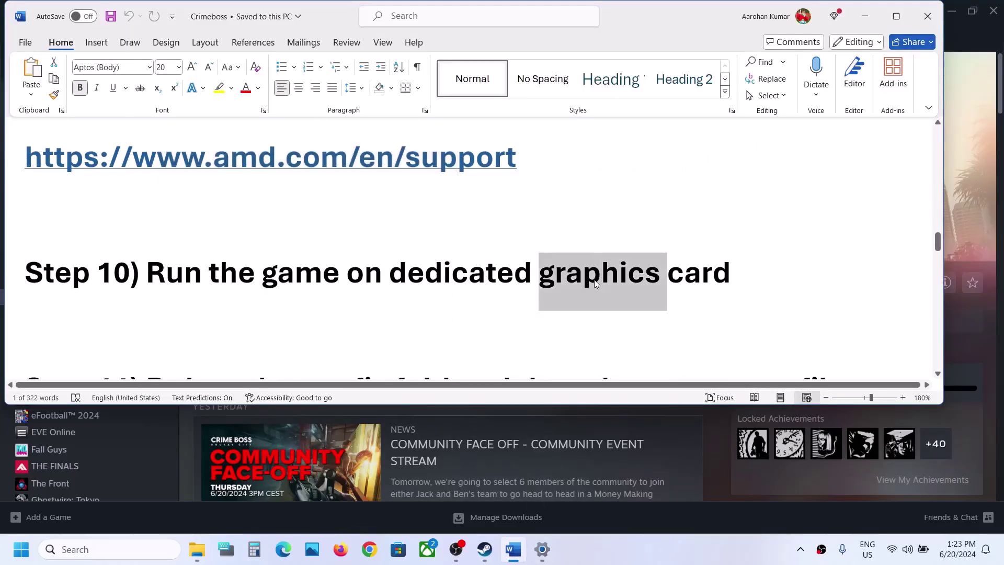
{"action": "left_click", "coordinate": [20, 549]}
{"action": "key", "text": "ctrl+v"}
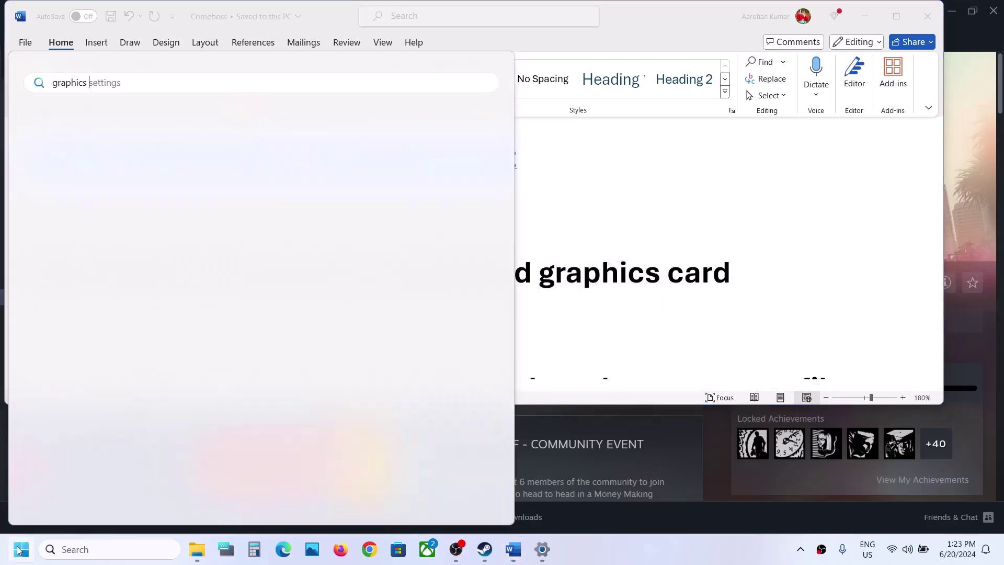
{"action": "left_click", "coordinate": [121, 183]}
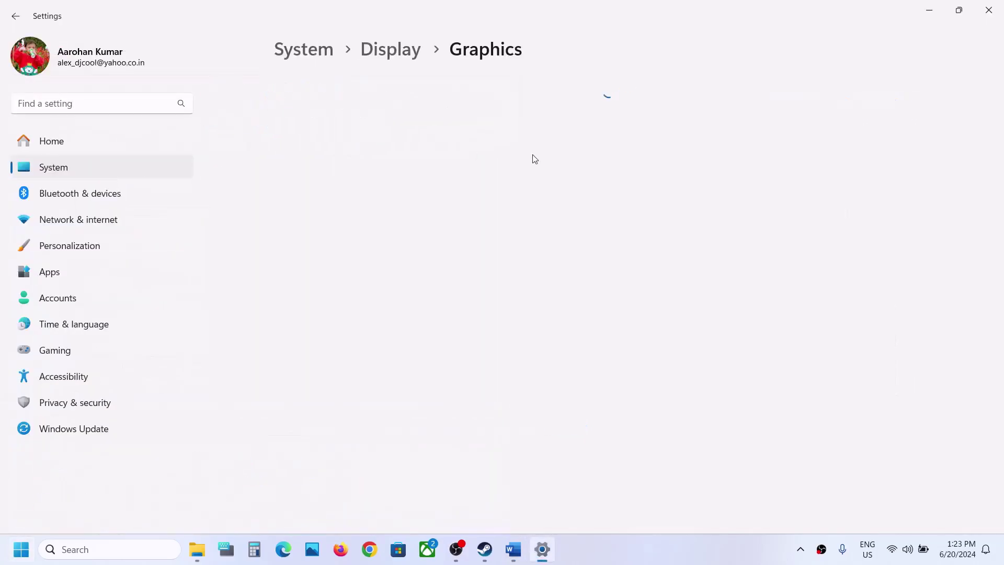
Add the CrimeBoss application from steamapps\common\CrimeBossRockayCity as a desktop app with custom graphics options.
{"action": "left_click", "coordinate": [304, 240]}
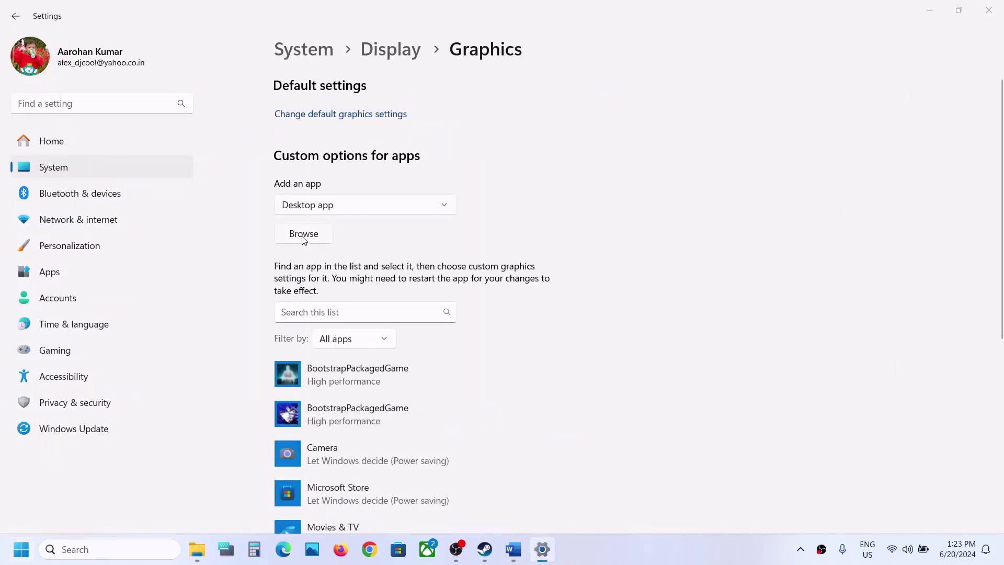
{"action": "left_click", "coordinate": [164, 44]}
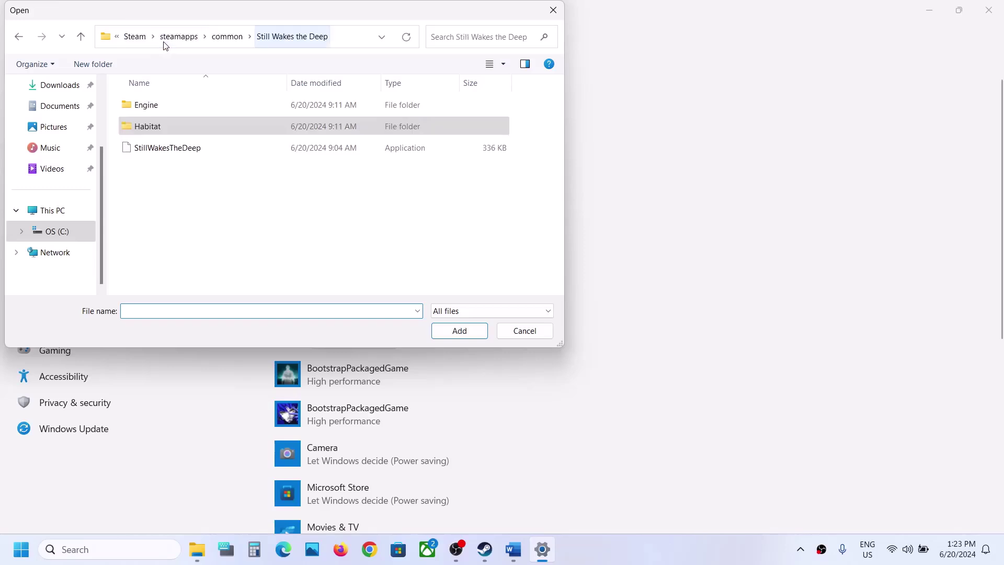
{"action": "left_click", "coordinate": [220, 37]}
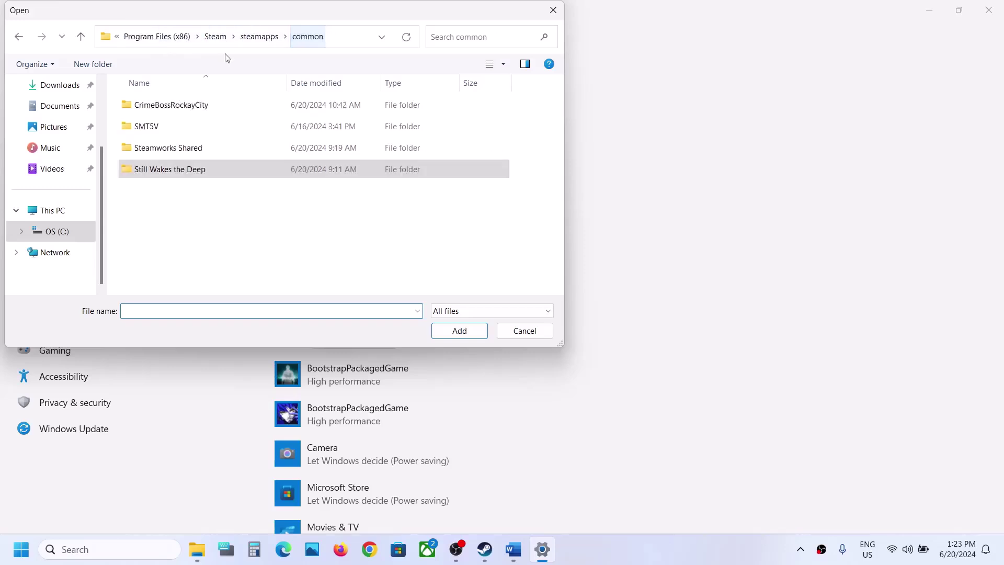
{"action": "double_click", "coordinate": [187, 103]}
{"action": "left_click", "coordinate": [173, 148]}
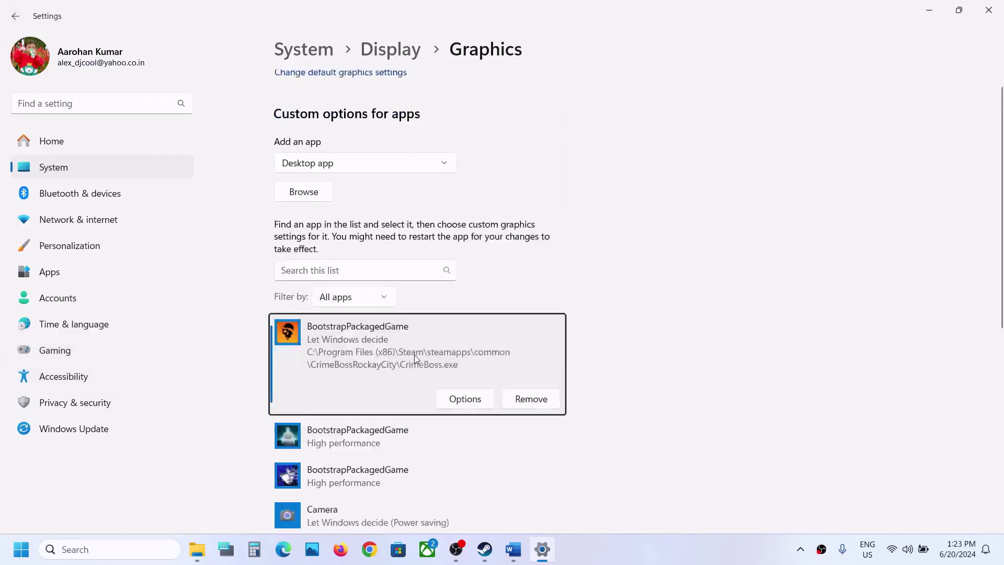
Set the graphics preference of CrimeBoss.exe to High performance and save it.
{"action": "left_click", "coordinate": [458, 341]}
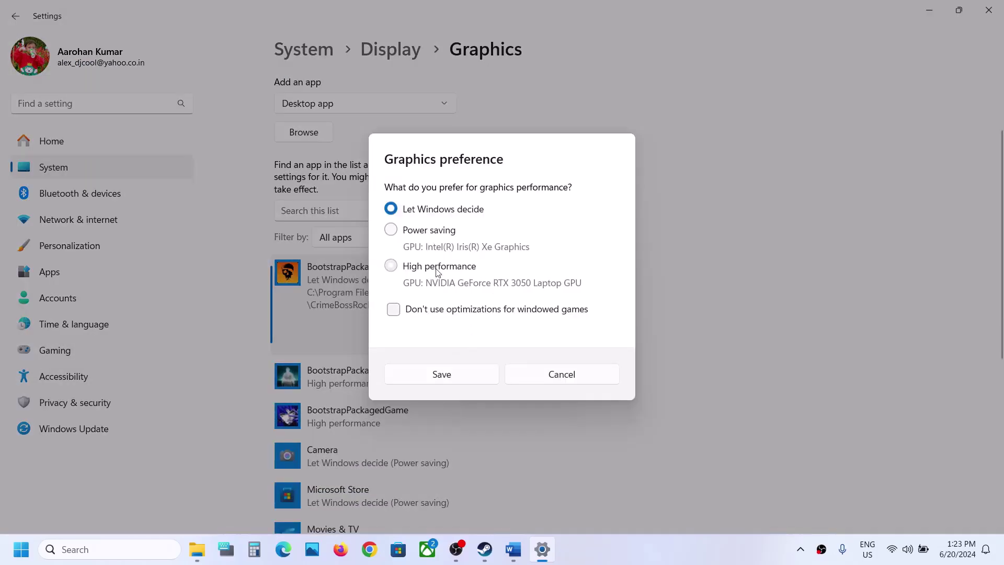
{"action": "left_click", "coordinate": [438, 268]}
{"action": "left_click", "coordinate": [453, 375]}
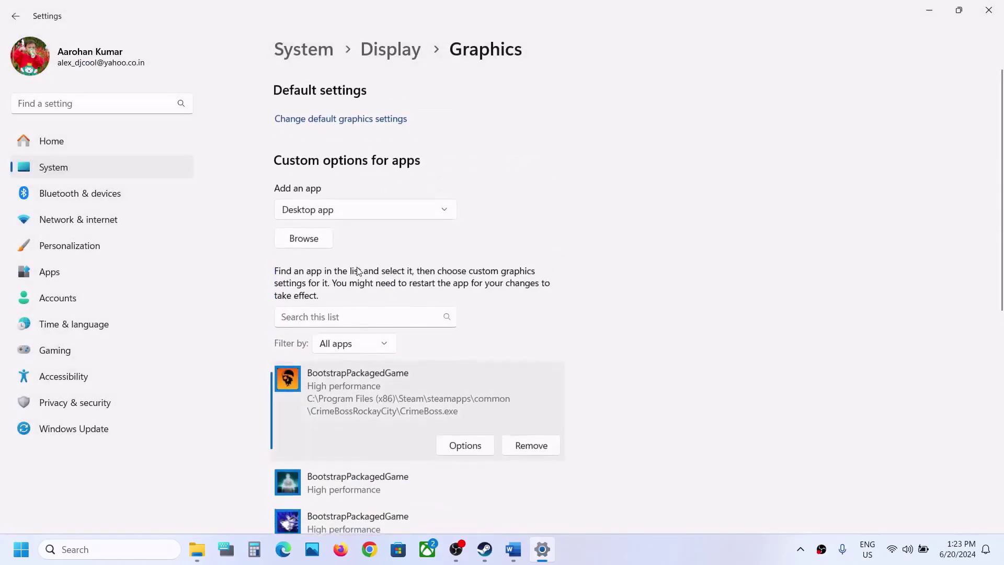
Add the CrimeBoss-Win64-Shipping application from CrimeBossRockayCity\CrimeBoss\Binaries\Win64 as a desktop app with custom graphics options.
{"action": "left_click", "coordinate": [308, 241]}
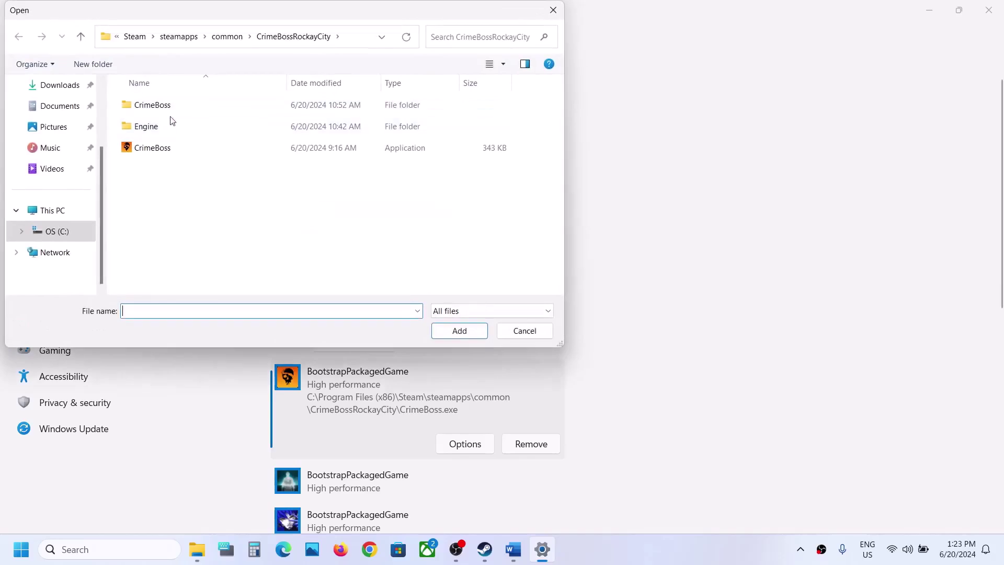
{"action": "double_click", "coordinate": [155, 105]}
{"action": "double_click", "coordinate": [155, 105]}
{"action": "left_click", "coordinate": [156, 107]}
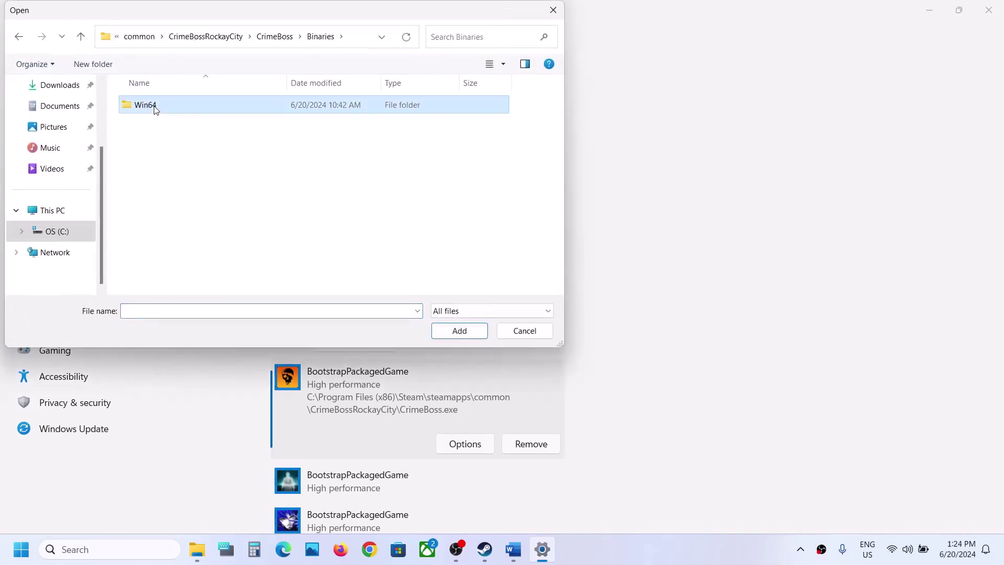
{"action": "double_click", "coordinate": [155, 106]}
{"action": "left_click", "coordinate": [220, 108]}
{"action": "left_click", "coordinate": [466, 331]}
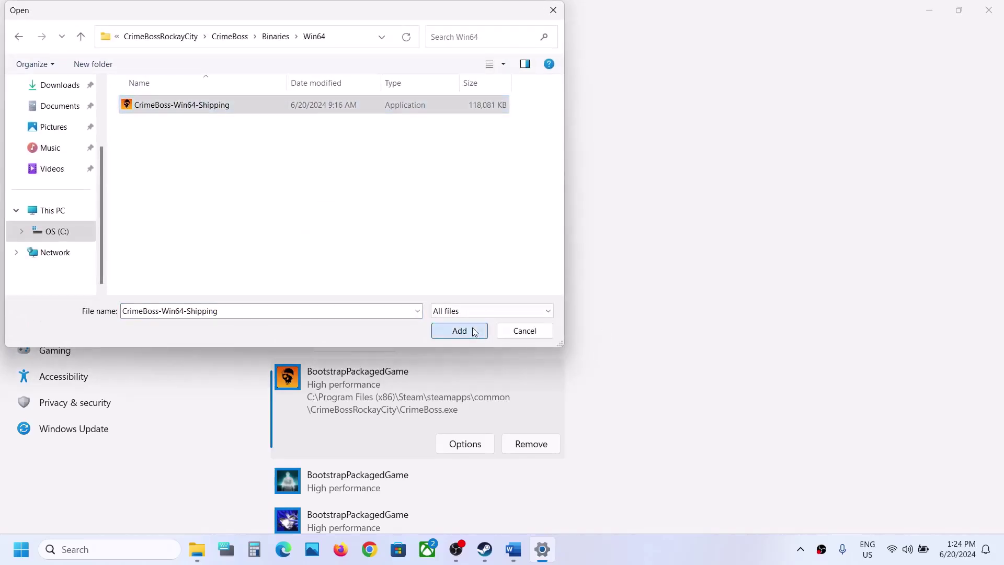
Set the graphics preference of CrimeBoss-Win64-Shipping.exe to High performance and save it.
{"action": "scroll", "coordinate": [471, 334], "scroll_direction": "down", "scroll_amount": 4}
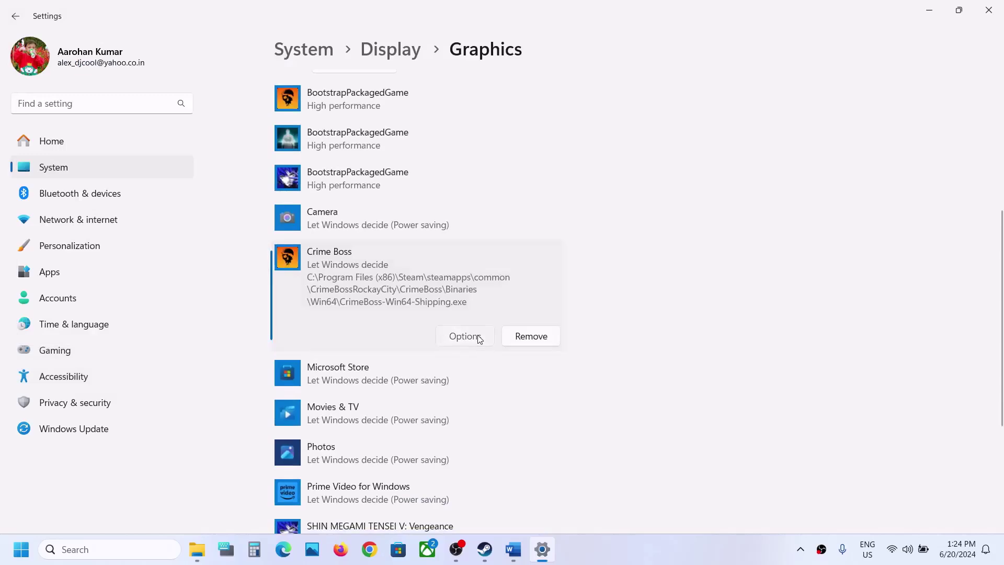
{"action": "left_click", "coordinate": [479, 336]}
{"action": "left_click", "coordinate": [431, 272]}
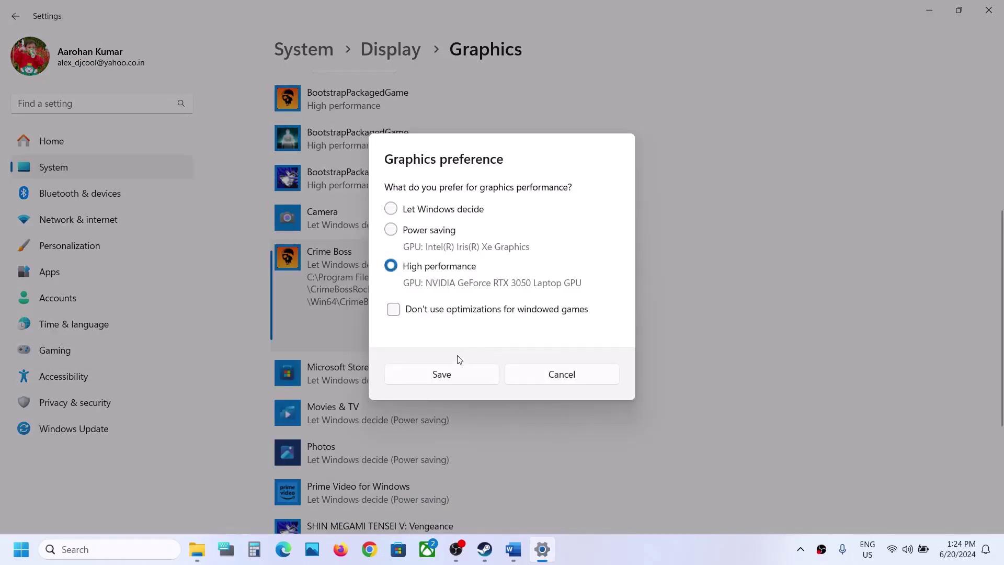
{"action": "left_click", "coordinate": [462, 377]}
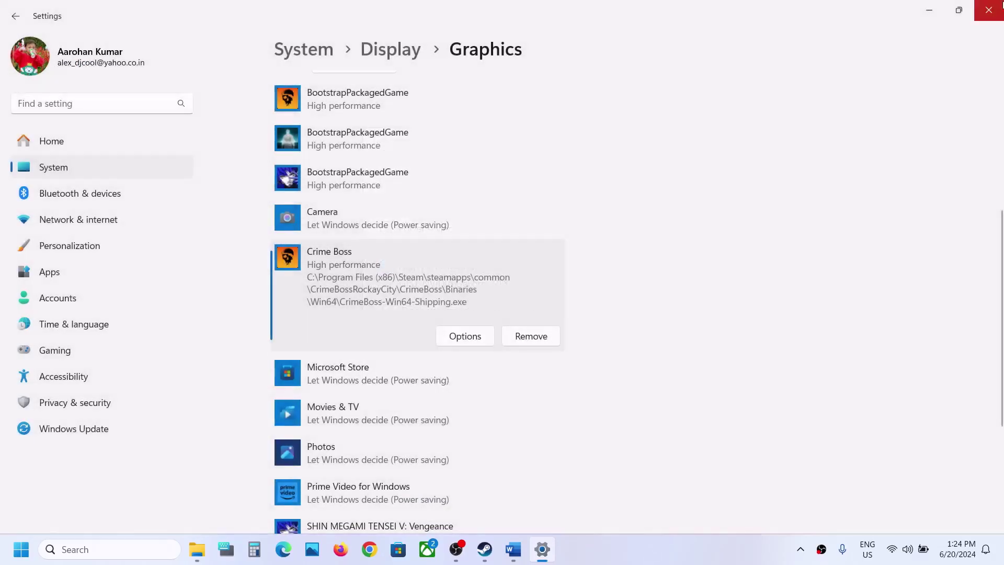
Close Settings and highlight "Delete the config folder," in Step 11 of the Word document.
{"action": "left_click", "coordinate": [989, 10]}
{"action": "scroll", "coordinate": [433, 314], "scroll_direction": "down", "scroll_amount": 3}
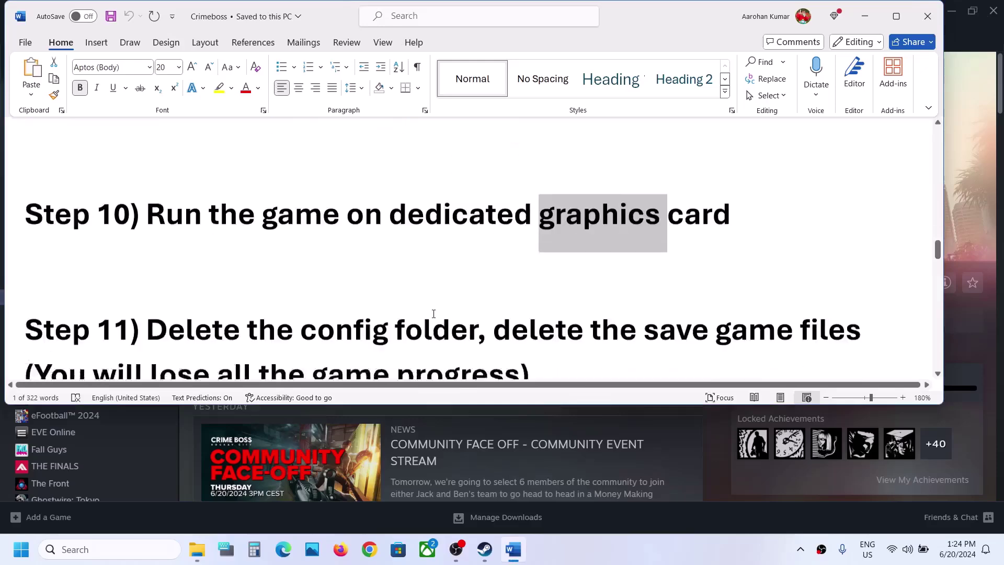
{"action": "left_click_drag", "start_coordinate": [157, 234], "coordinate": [492, 238]}
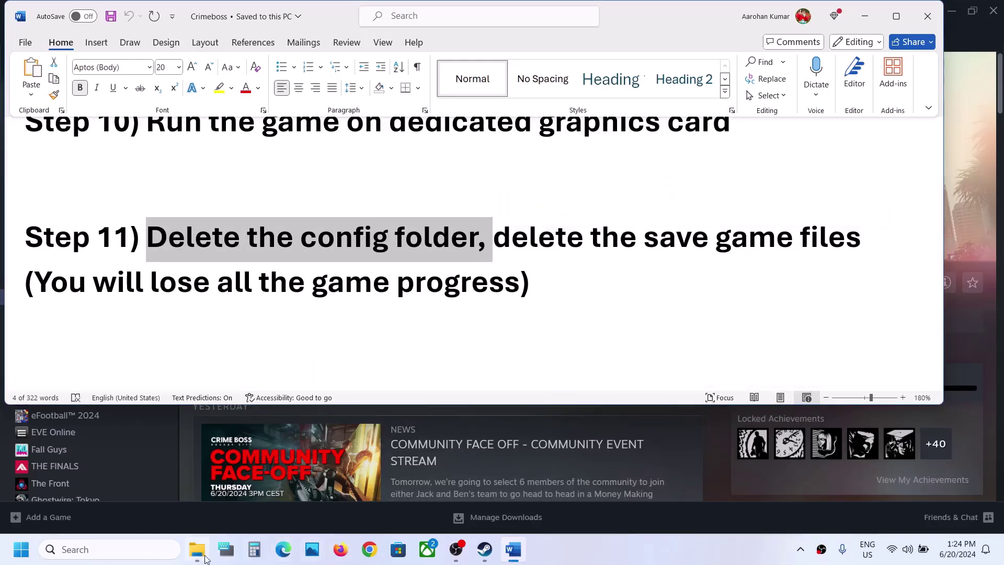
Switch to File Explorer and open the user's profile folder inside Users on the C: drive.
{"action": "mouse_move", "coordinate": [203, 559]}
{"action": "left_click", "coordinate": [196, 484]}
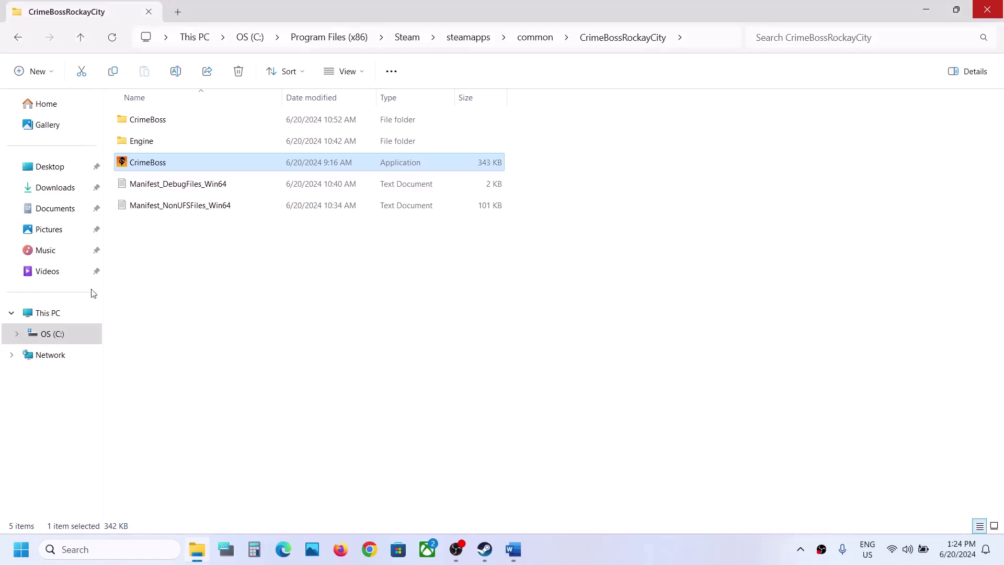
{"action": "left_click", "coordinate": [52, 313]}
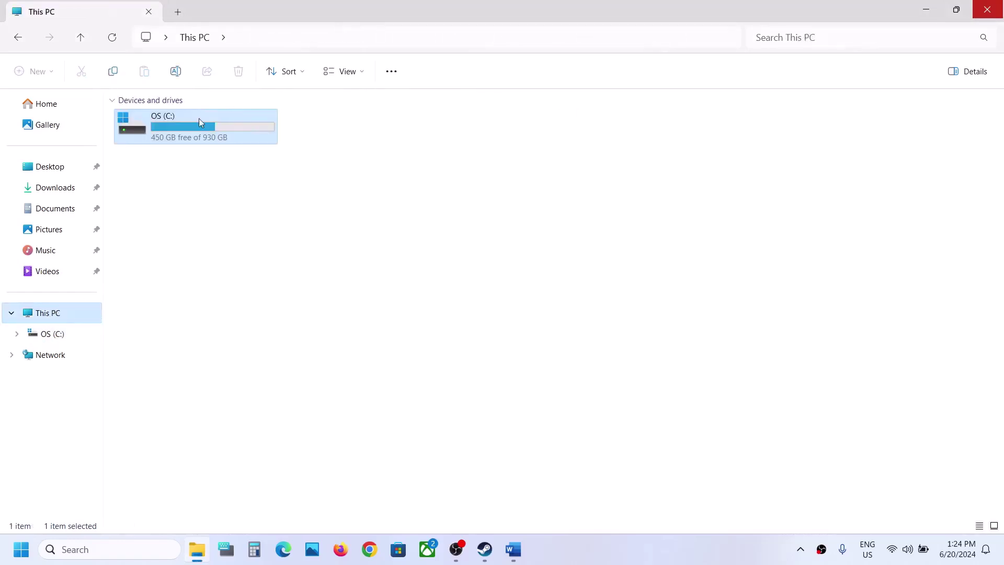
{"action": "double_click", "coordinate": [199, 122]}
{"action": "scroll", "coordinate": [215, 283], "scroll_direction": "down", "scroll_amount": 2}
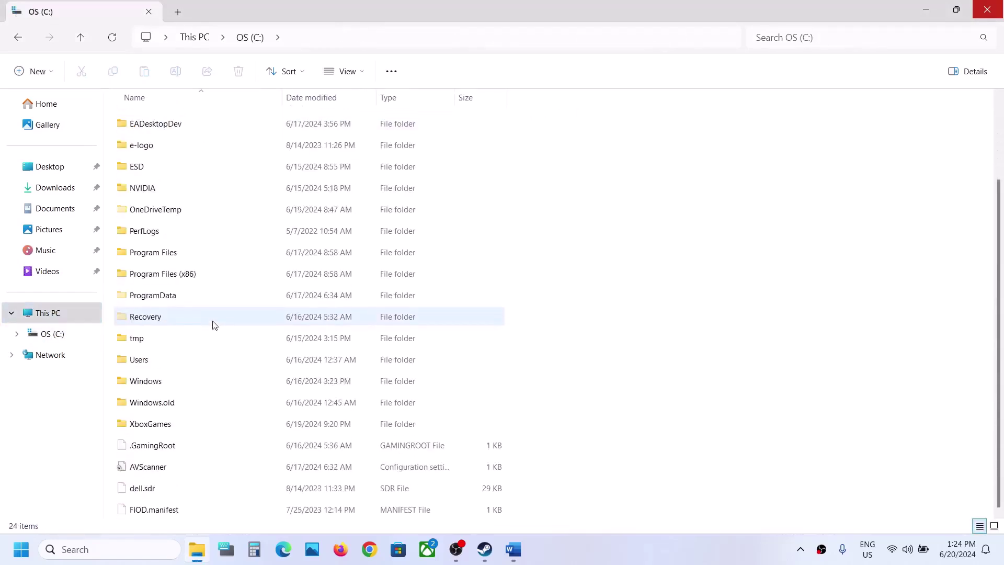
{"action": "double_click", "coordinate": [148, 360]}
{"action": "left_click", "coordinate": [148, 126]}
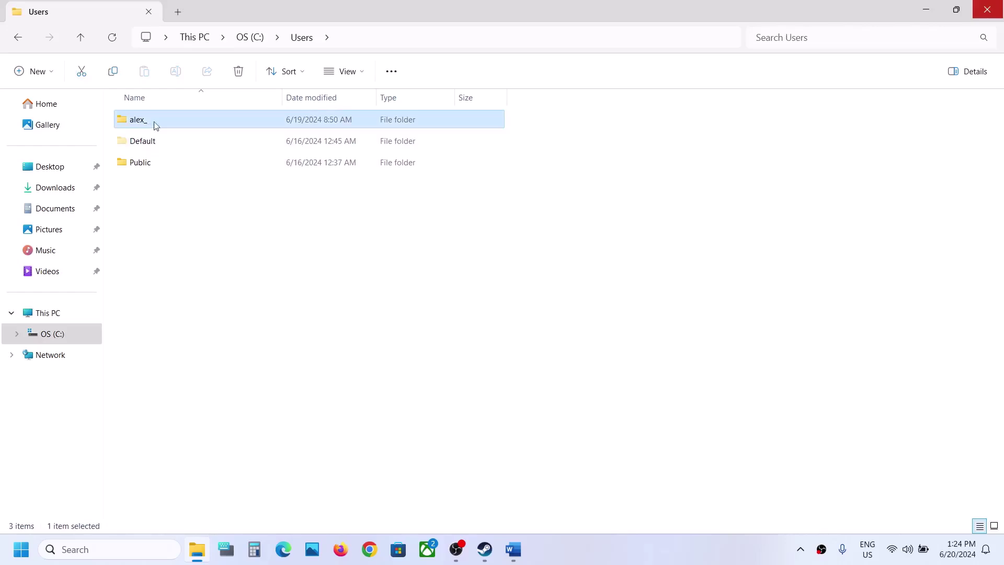
{"action": "double_click", "coordinate": [197, 120]}
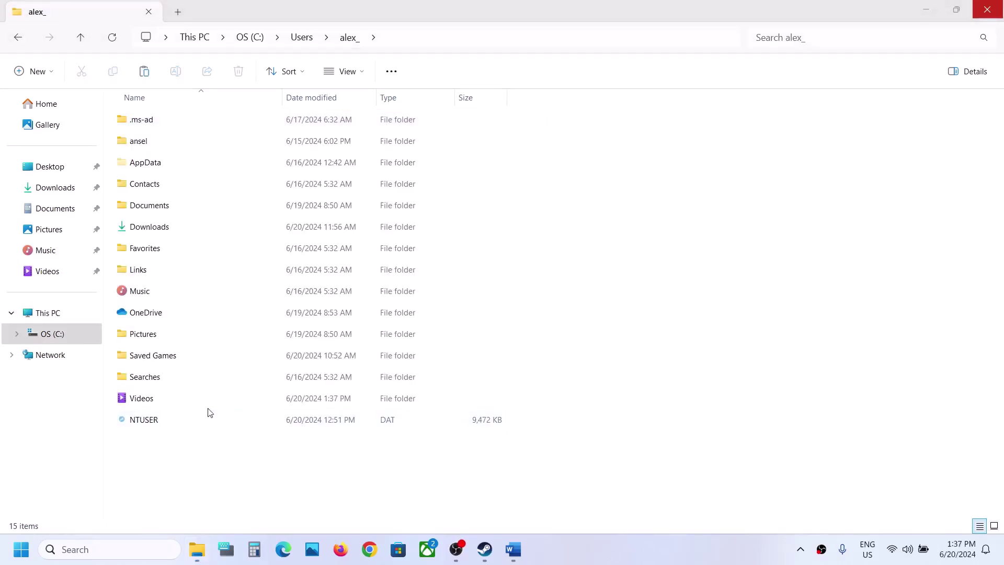
Open the game's Saved folder under Saved Games\CrimeBoss\Steam in the user profile.
{"action": "left_click", "coordinate": [167, 356]}
{"action": "double_click", "coordinate": [186, 355]}
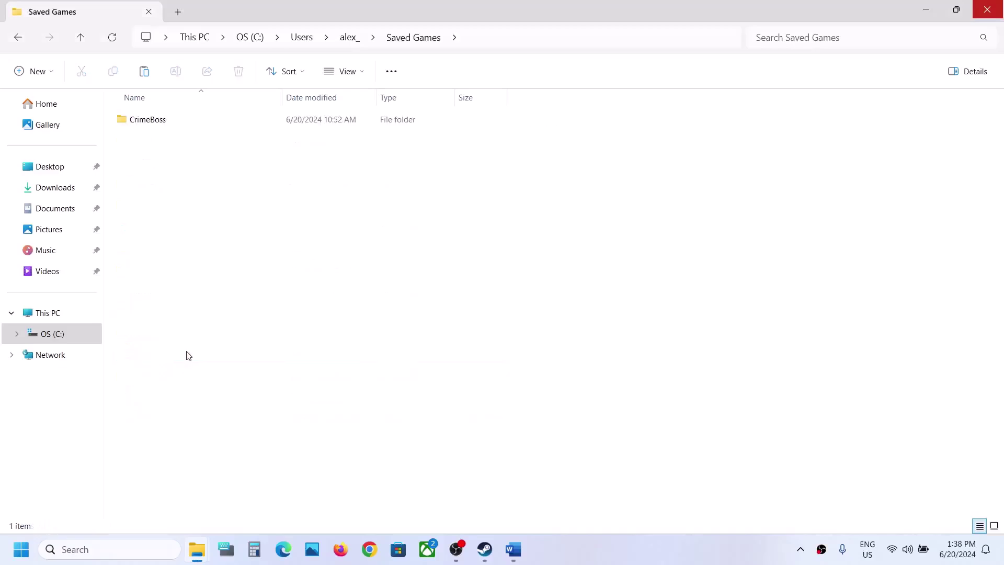
{"action": "double_click", "coordinate": [153, 120]}
{"action": "double_click", "coordinate": [187, 120]}
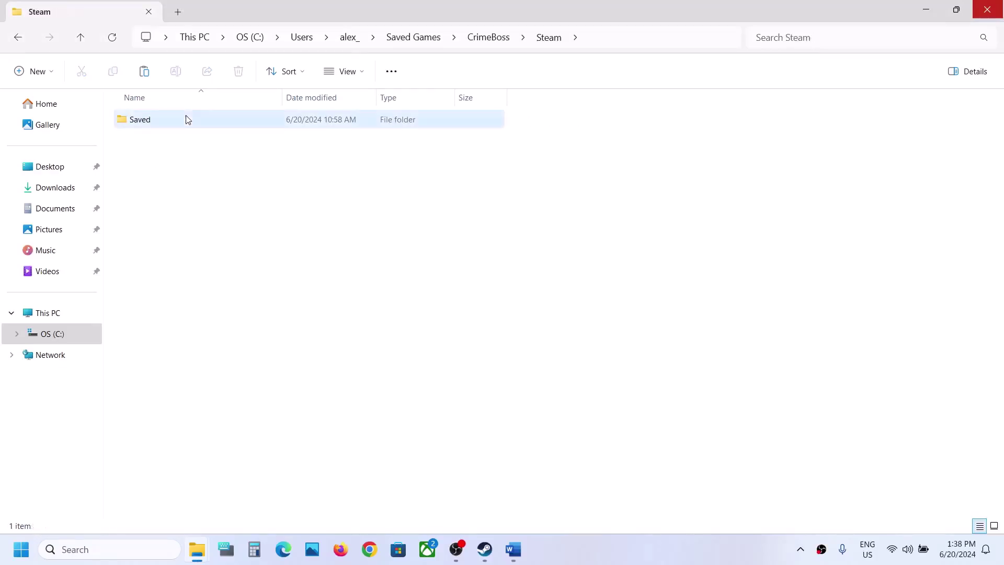
{"action": "double_click", "coordinate": [188, 119]}
Examine the contents of Config\WindowsNoEditor, return to the Saved folder, and view the delete option for the Config folder.
{"action": "left_click", "coordinate": [173, 121]}
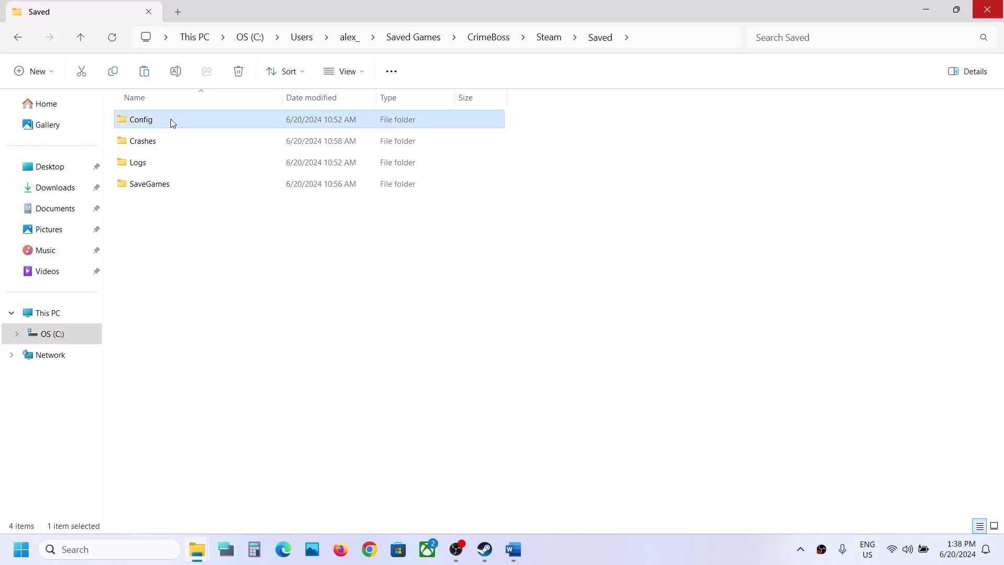
{"action": "double_click", "coordinate": [170, 121]}
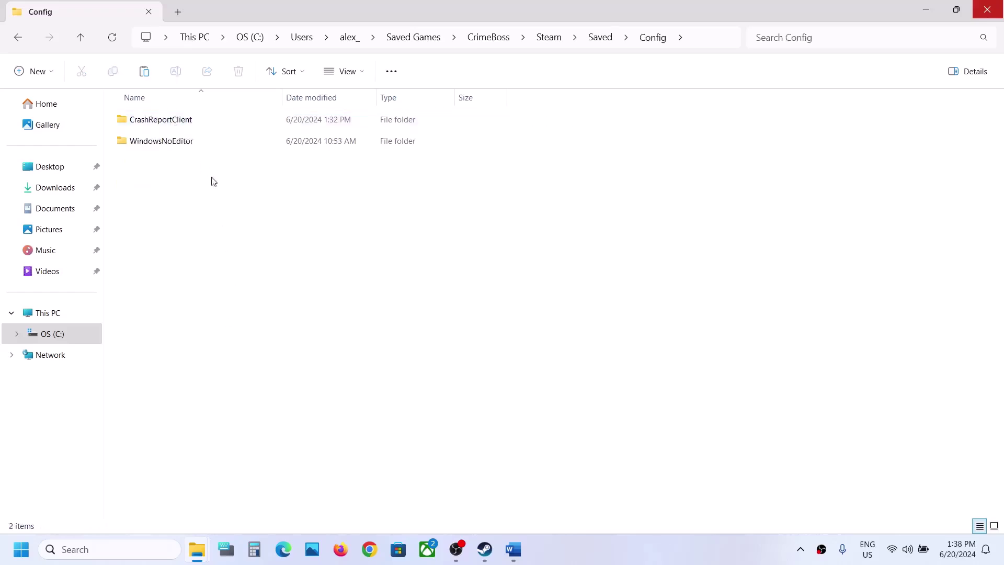
{"action": "double_click", "coordinate": [175, 142]}
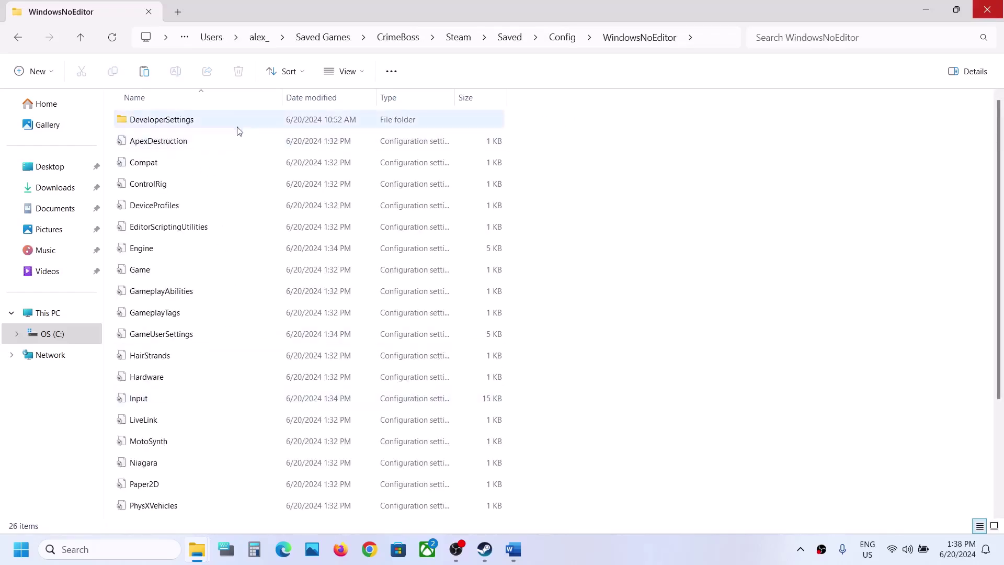
{"action": "left_click", "coordinate": [88, 37]}
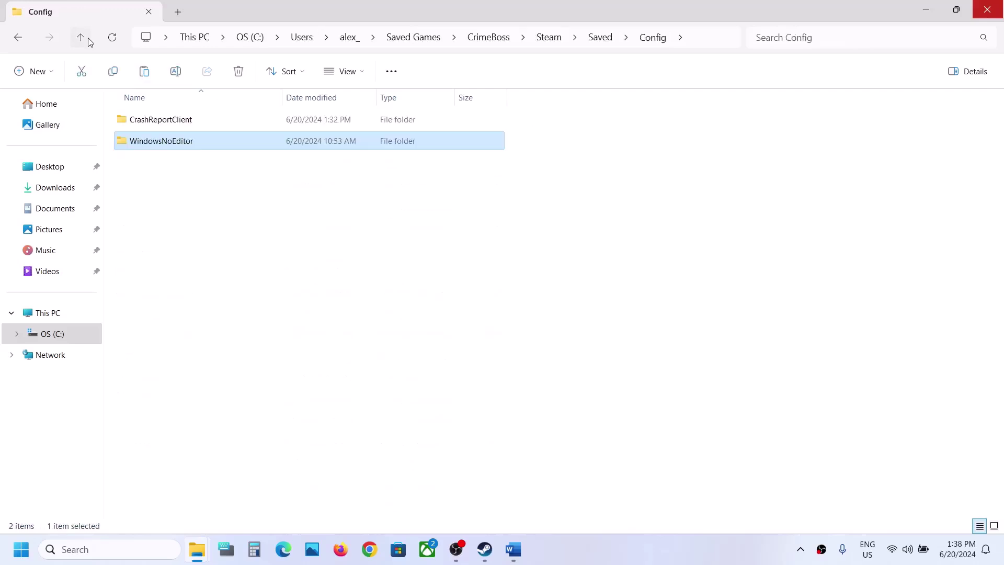
{"action": "left_click", "coordinate": [88, 38]}
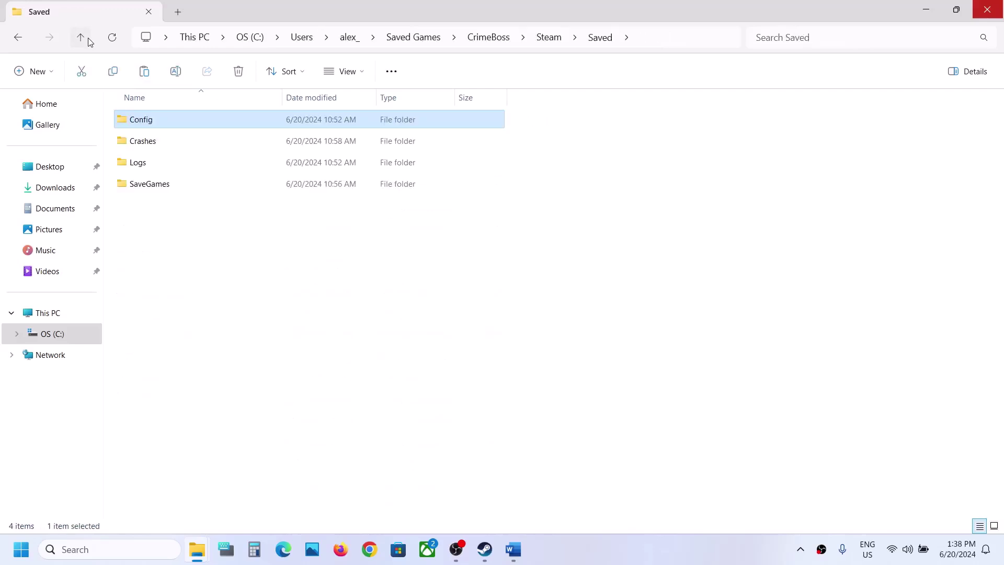
{"action": "right_click", "coordinate": [165, 121]}
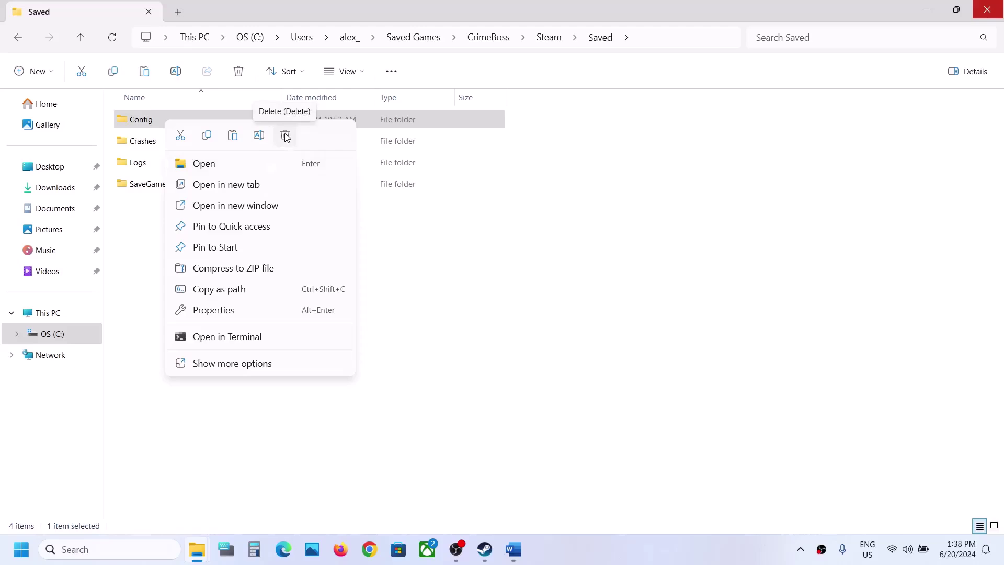
{"action": "left_click", "coordinate": [491, 296]}
Return to the Word document and highlight Step 11's instruction to delete the save game files, including the lost-progress warning.
{"action": "left_click", "coordinate": [485, 549]}
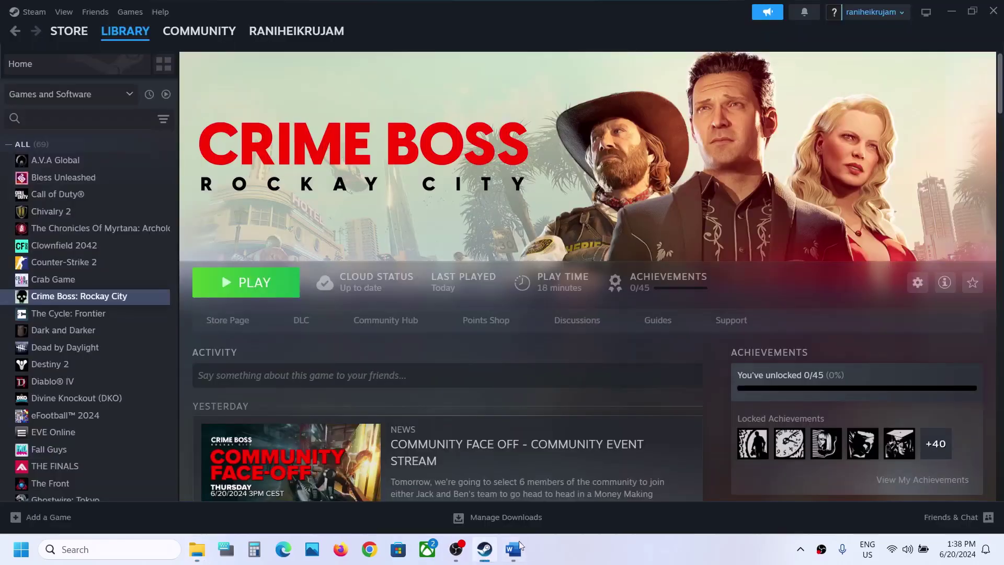
{"action": "left_click", "coordinate": [520, 546]}
{"action": "triple_click", "coordinate": [532, 306]}
{"action": "scroll", "coordinate": [531, 306], "scroll_direction": "down", "scroll_amount": 3}
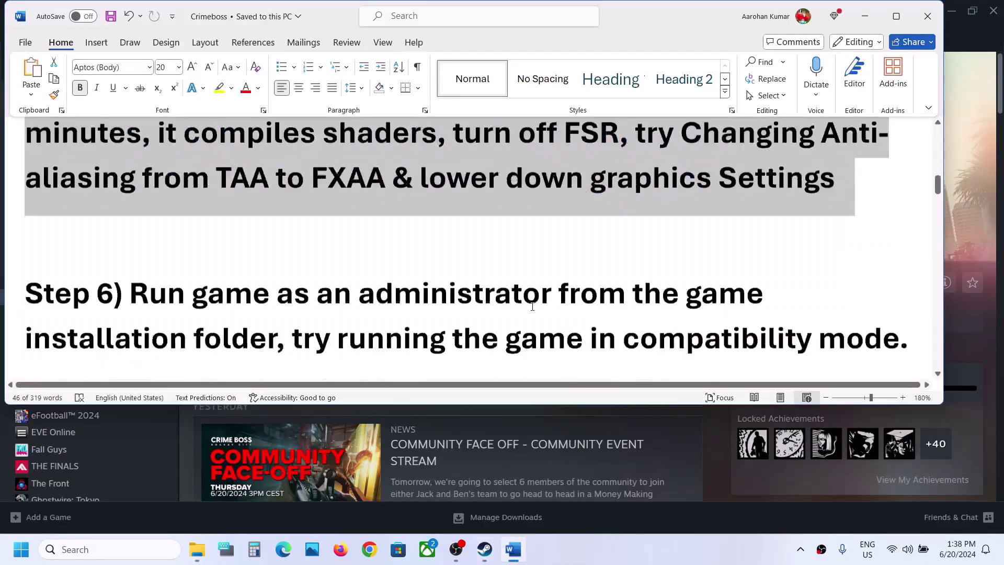
{"action": "scroll", "coordinate": [533, 307], "scroll_direction": "down", "scroll_amount": 3}
{"action": "scroll", "coordinate": [533, 306], "scroll_direction": "down", "scroll_amount": 10}
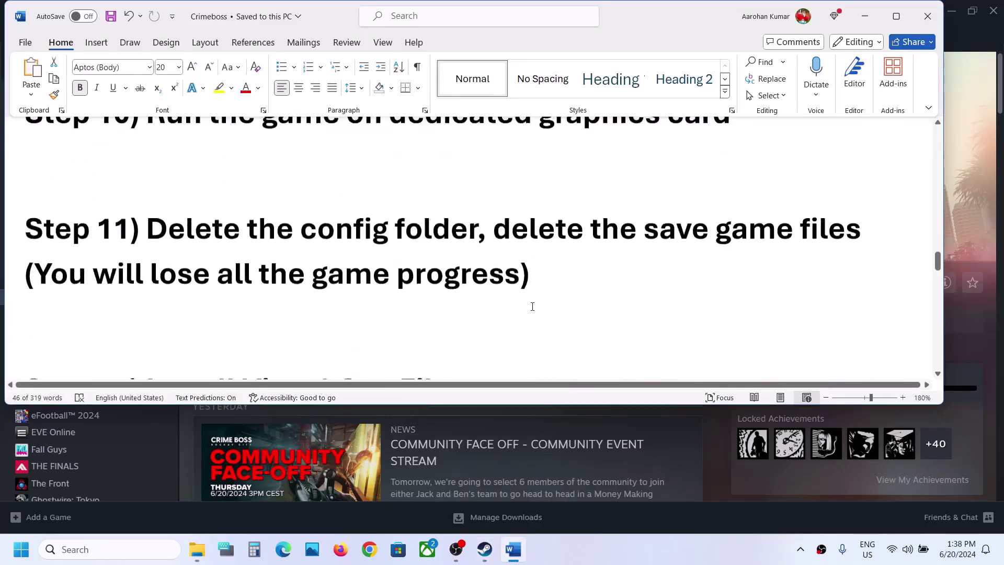
{"action": "scroll", "coordinate": [532, 307], "scroll_direction": "down", "scroll_amount": 5}
{"action": "scroll", "coordinate": [531, 307], "scroll_direction": "up", "scroll_amount": 4}
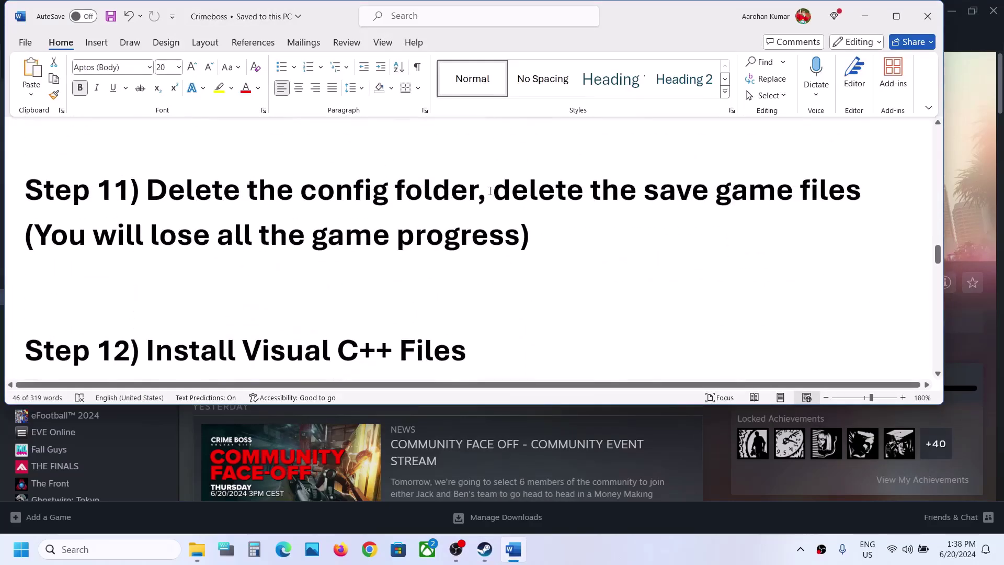
{"action": "left_click_drag", "start_coordinate": [490, 191], "coordinate": [540, 226]}
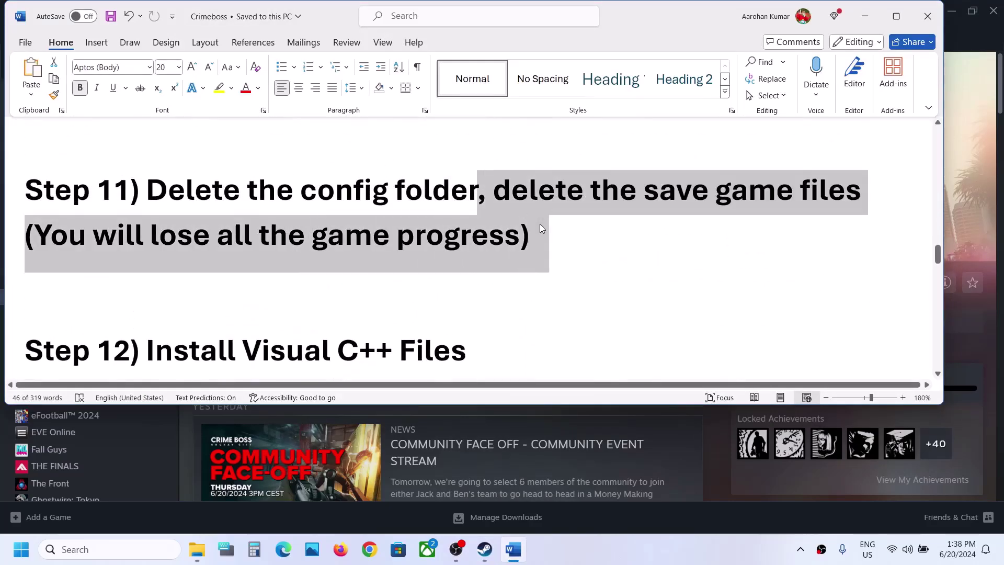
{"action": "left_click", "coordinate": [540, 223]}
{"action": "left_click_drag", "start_coordinate": [492, 191], "coordinate": [537, 225]}
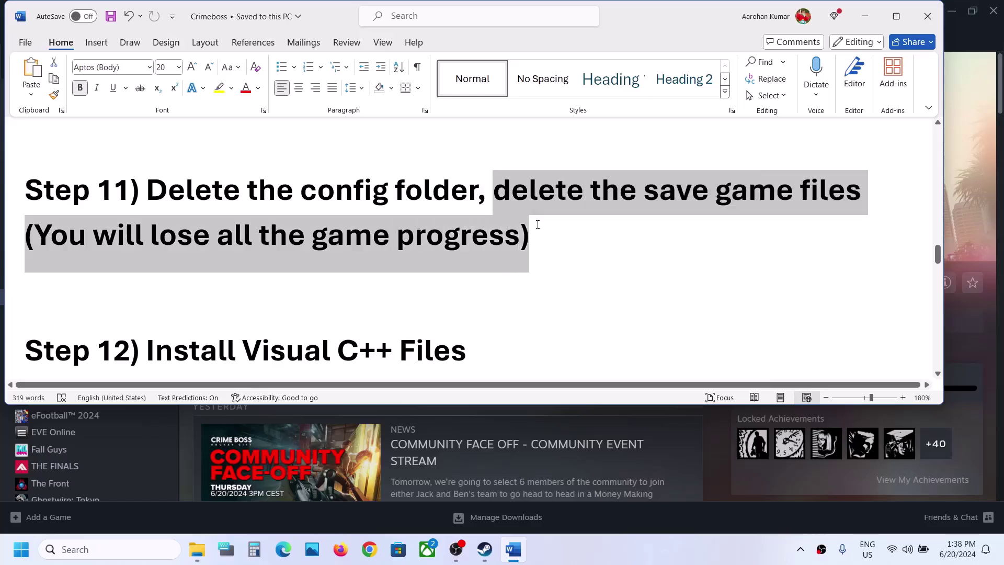
{"action": "left_click", "coordinate": [538, 224]}
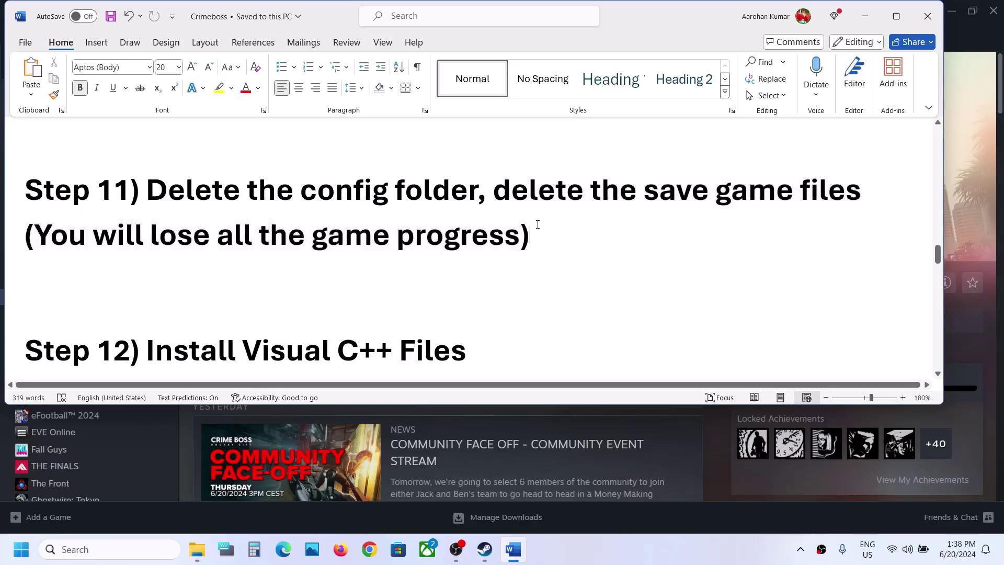
Switch to File Explorer and open the Saved Games folder in the user's profile under Users on the C: drive.
{"action": "left_click", "coordinate": [199, 550]}
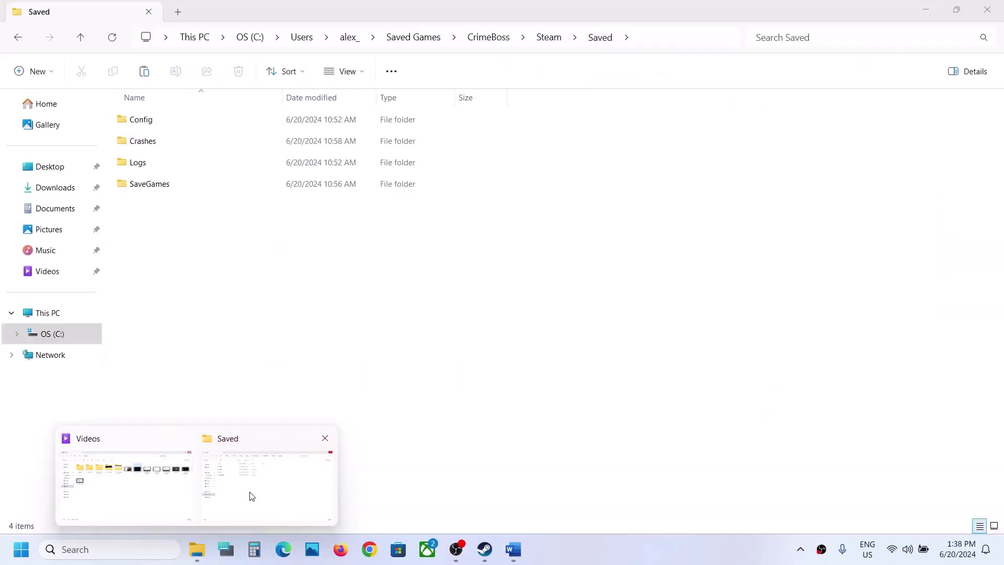
{"action": "left_click", "coordinate": [249, 494]}
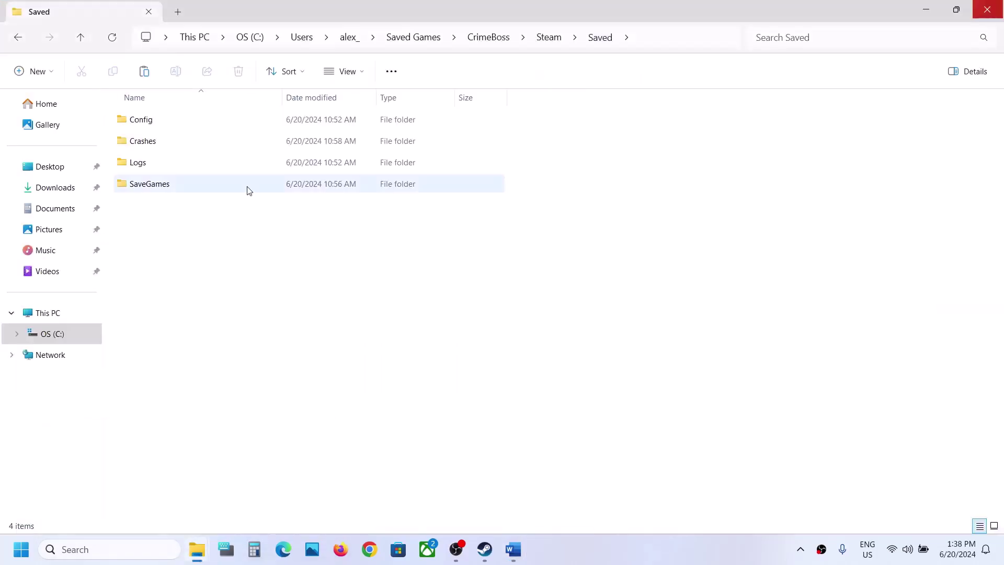
{"action": "left_click", "coordinate": [60, 322]}
{"action": "double_click", "coordinate": [191, 141]}
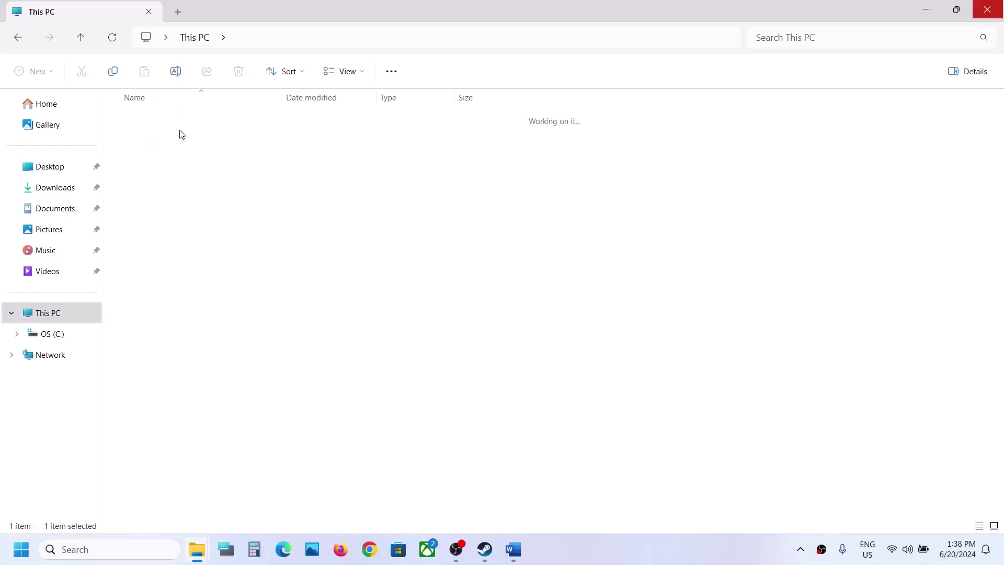
{"action": "scroll", "coordinate": [199, 327], "scroll_direction": "down", "scroll_amount": 2}
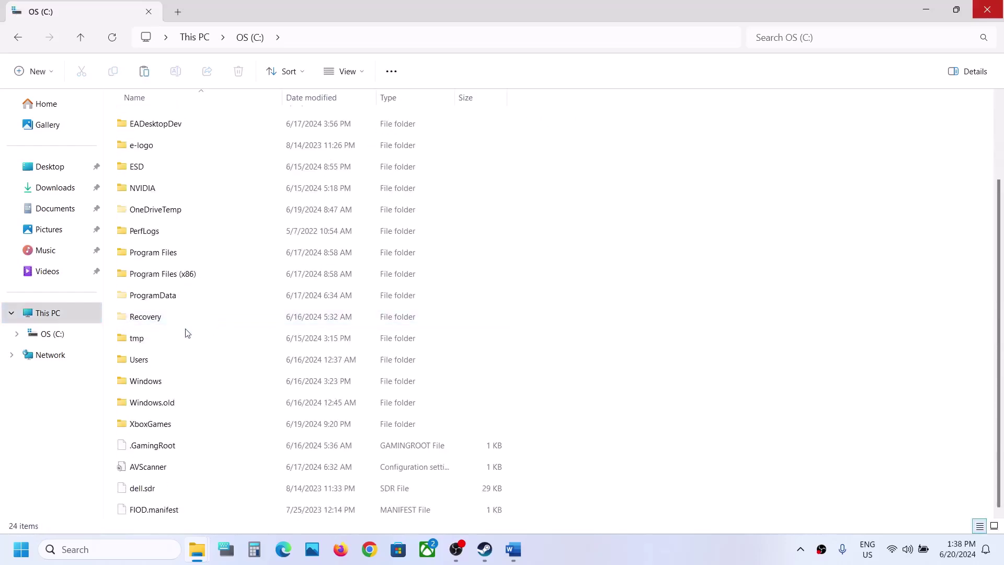
{"action": "double_click", "coordinate": [146, 365]}
{"action": "left_click", "coordinate": [145, 126]}
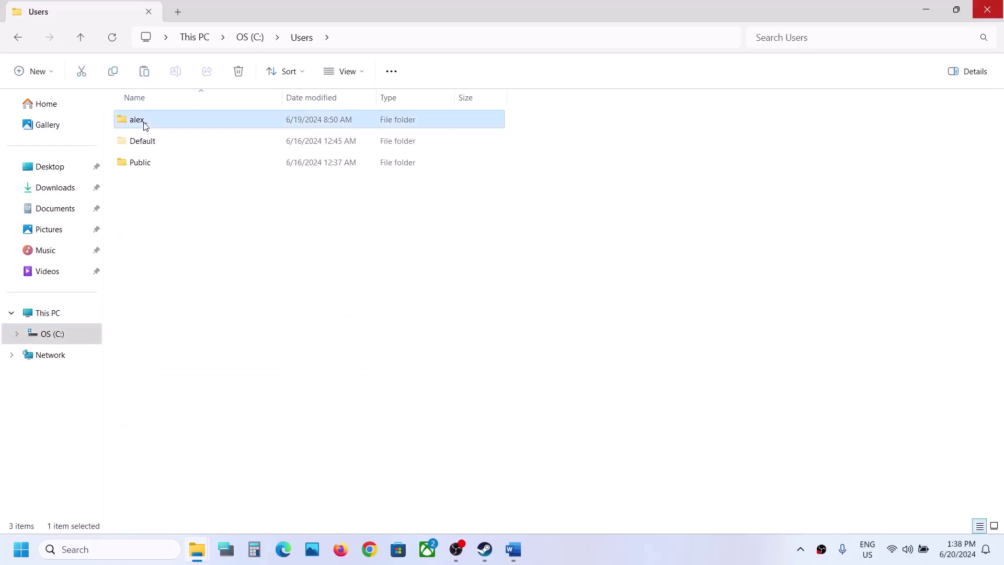
{"action": "double_click", "coordinate": [145, 125]}
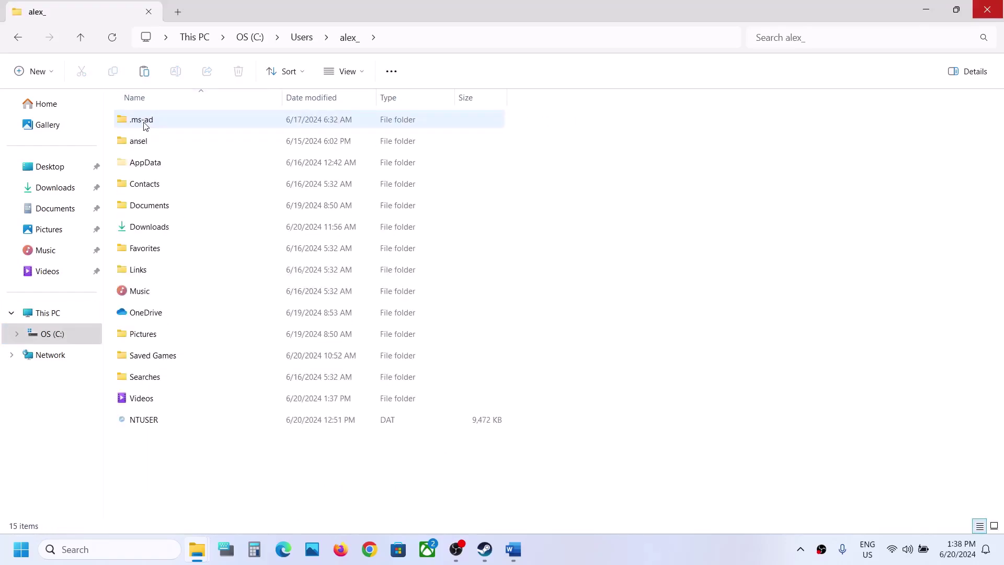
{"action": "double_click", "coordinate": [165, 356]}
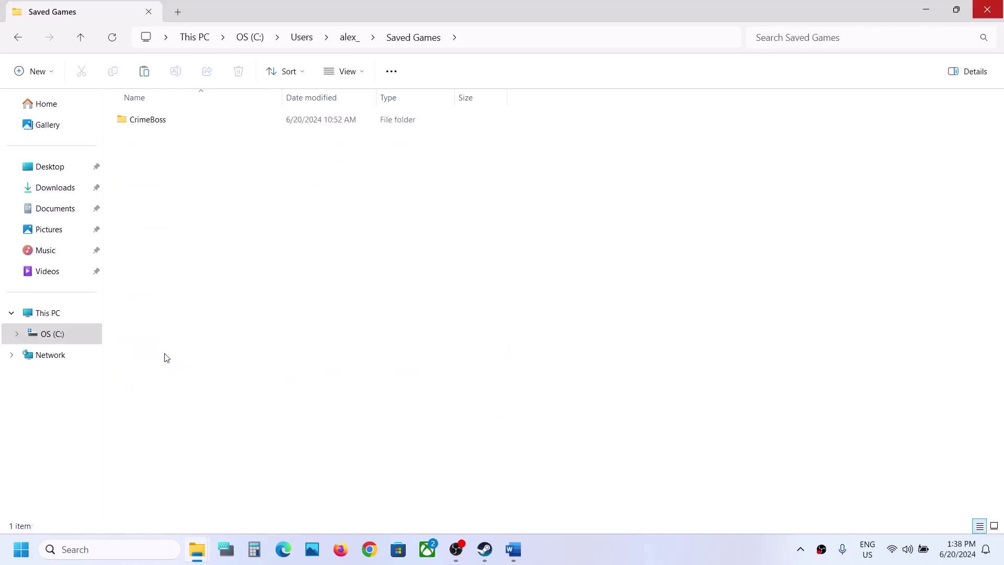
View the delete option for the CrimeBoss folder without deleting the folder.
{"action": "left_click", "coordinate": [158, 129]}
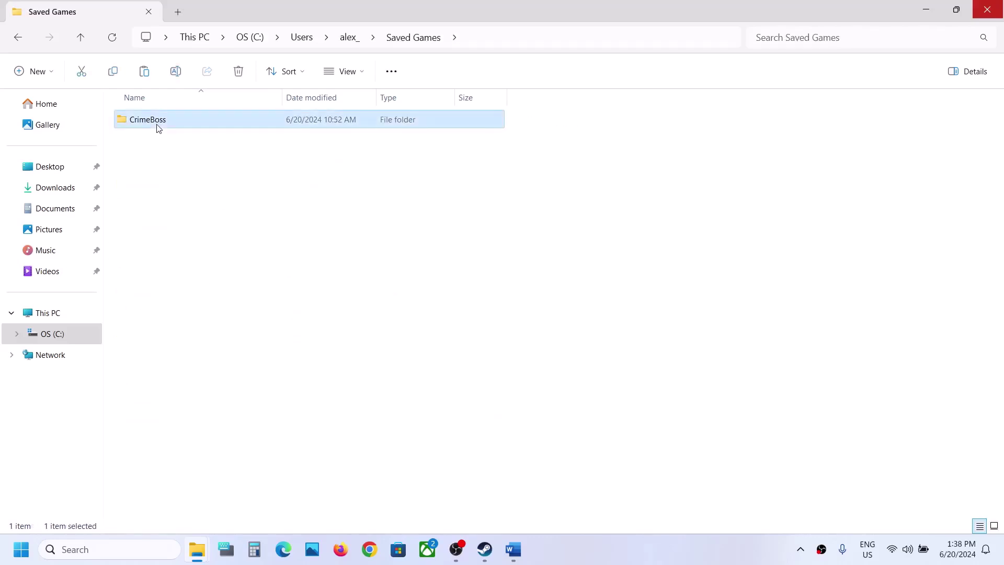
{"action": "right_click", "coordinate": [186, 118]}
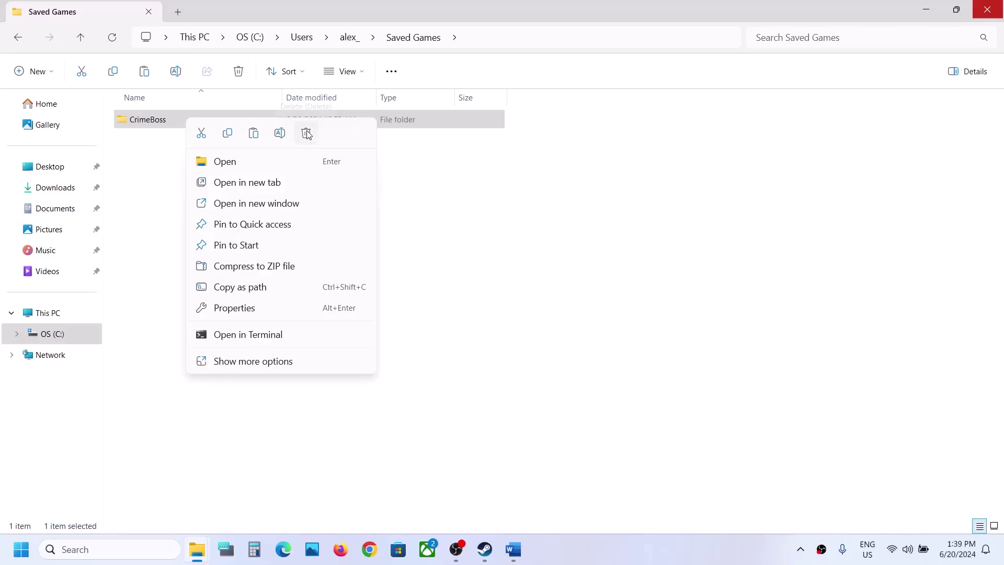
{"action": "left_click", "coordinate": [472, 190]}
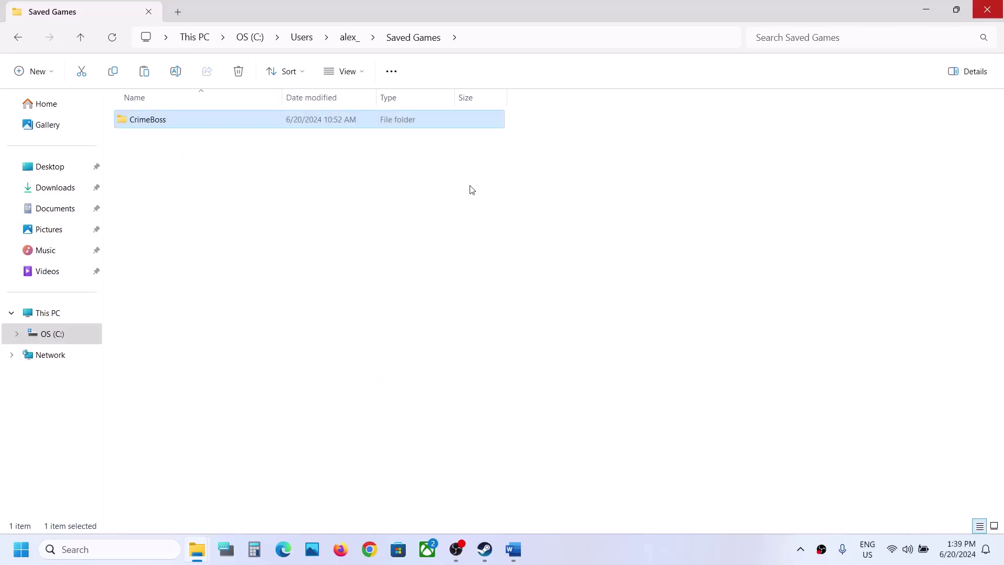
Copy the Visual C++ download link under Step 12 of the Word document and open it in Chrome.
{"action": "left_click", "coordinate": [485, 549]}
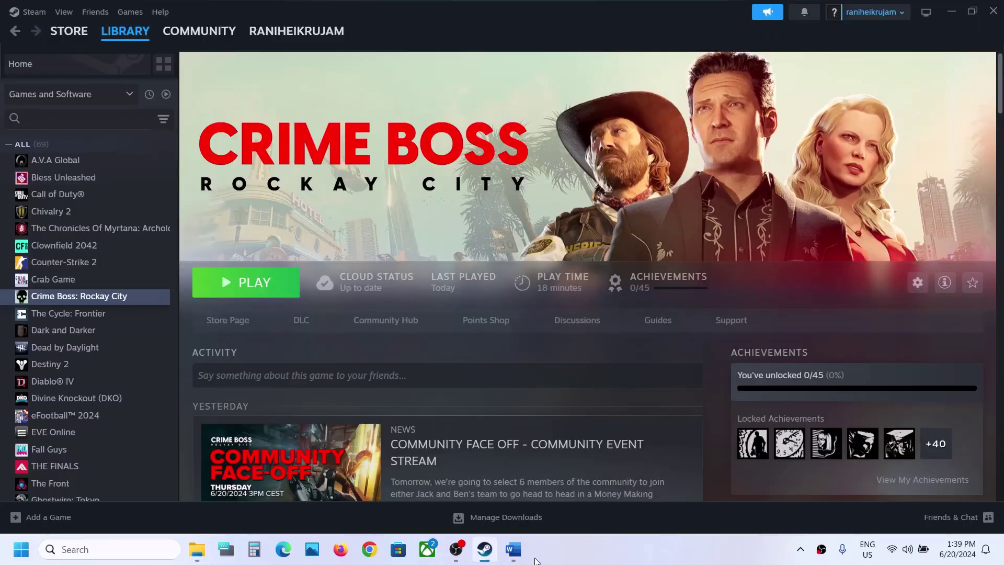
{"action": "left_click", "coordinate": [513, 549]}
{"action": "scroll", "coordinate": [428, 338], "scroll_direction": "down", "scroll_amount": 3}
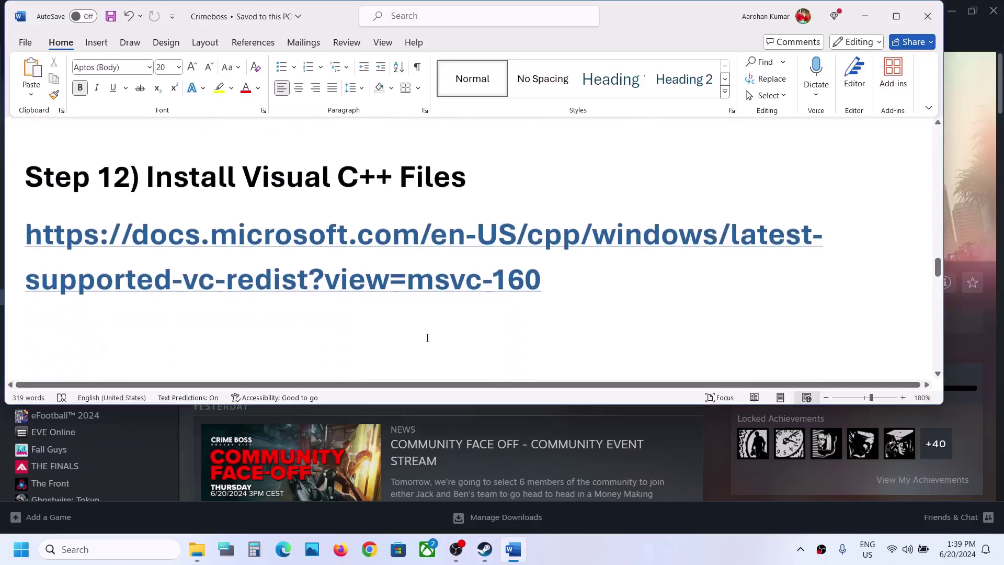
{"action": "triple_click", "coordinate": [571, 271]}
{"action": "key", "text": "ctrl+c"}
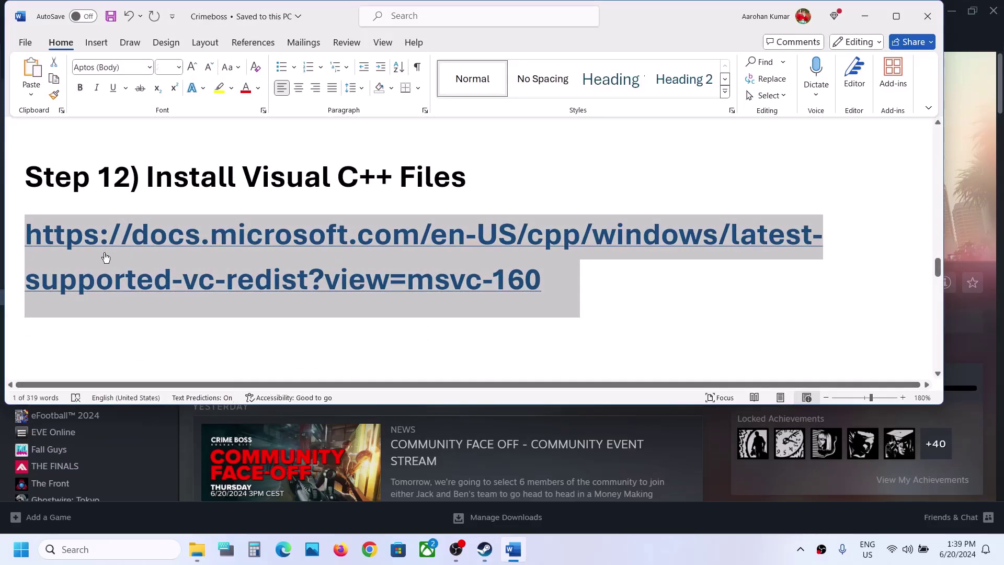
{"action": "left_click", "coordinate": [376, 560]}
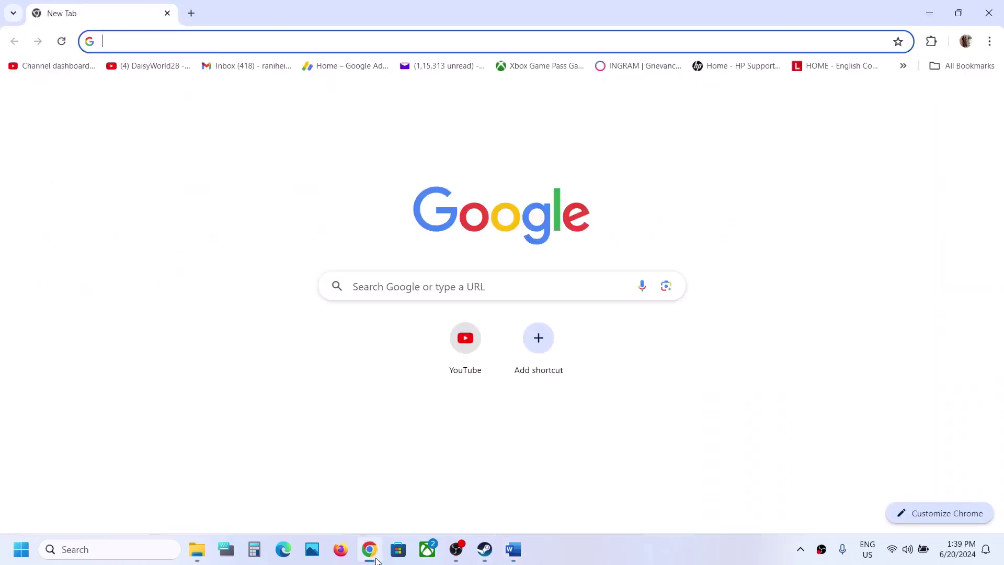
{"action": "key", "text": "ctrl+v"}
{"action": "key", "text": "Return"}
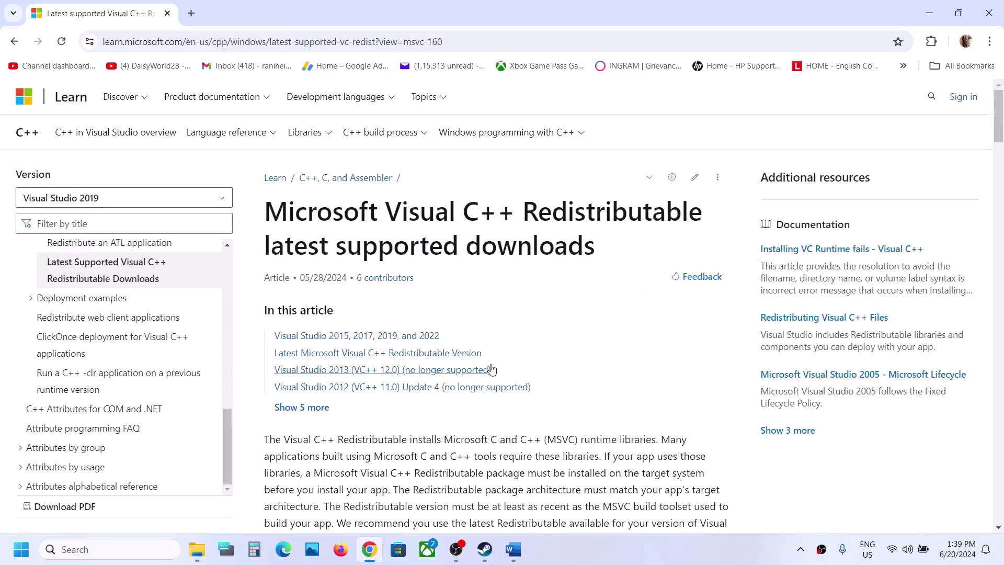
Find the X86 and X64 entries in the latest redistributable table for Visual Studio 2015, 2017, 2019, and 2022.
{"action": "scroll", "coordinate": [480, 370], "scroll_direction": "down", "scroll_amount": 9}
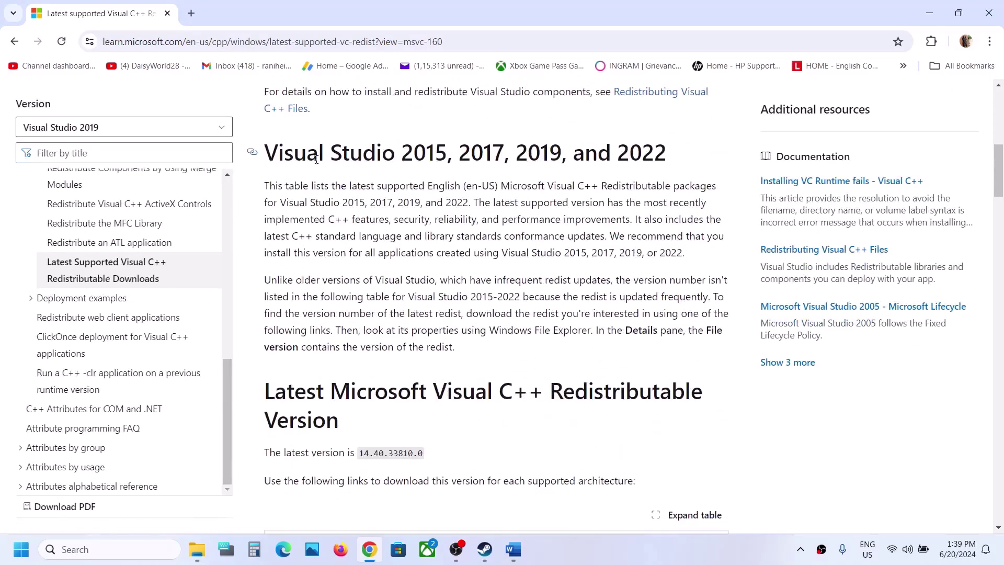
{"action": "left_click_drag", "start_coordinate": [316, 160], "coordinate": [552, 163]}
{"action": "scroll", "coordinate": [460, 256], "scroll_direction": "down", "scroll_amount": 6}
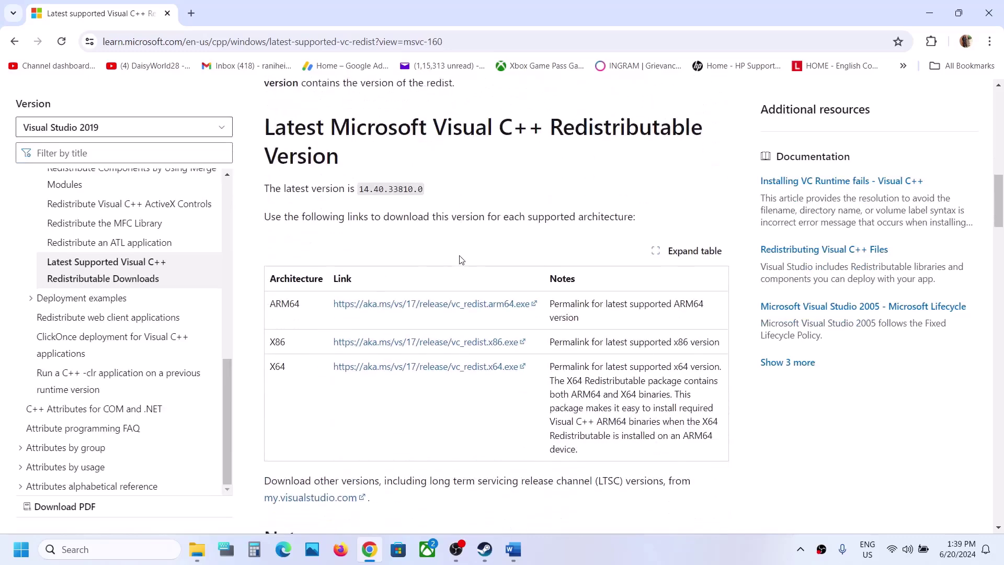
{"action": "left_click_drag", "start_coordinate": [276, 261], "coordinate": [278, 288]}
{"action": "double_click", "coordinate": [277, 289]}
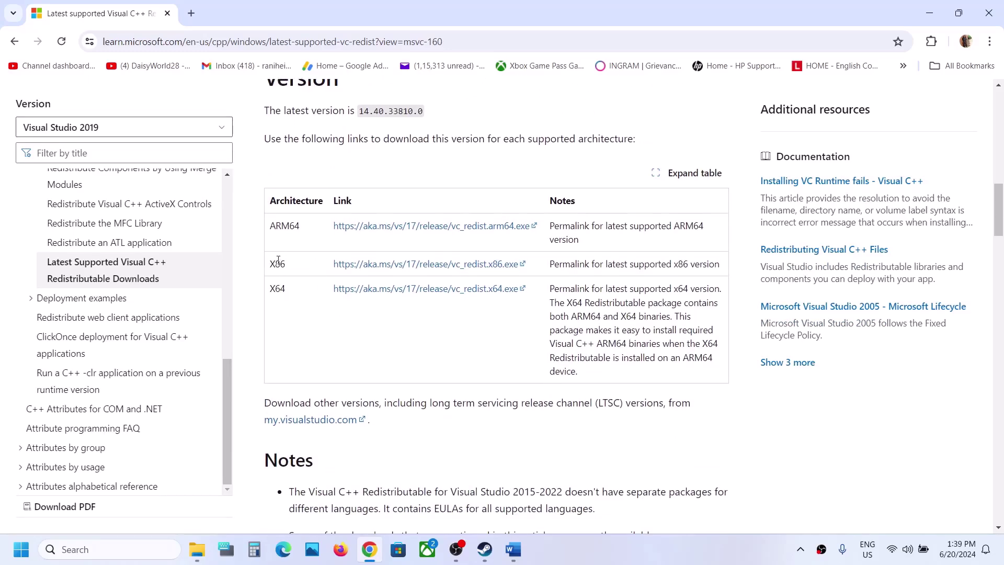
{"action": "double_click", "coordinate": [277, 263]}
Download the X86 and X64 Visual C++ redistributables, launch each installer and run its Repair option.
{"action": "left_click", "coordinate": [461, 266]}
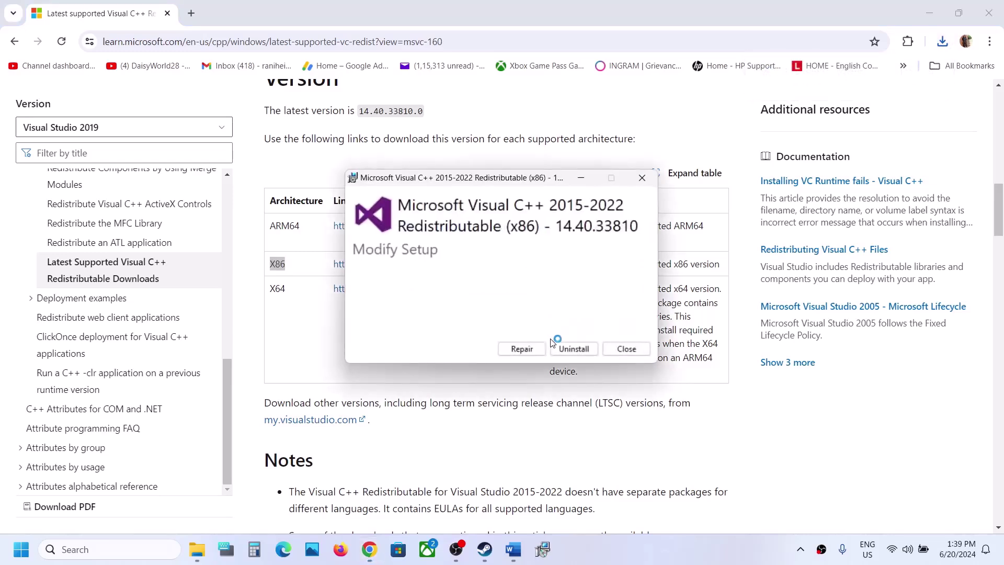
{"action": "left_click", "coordinate": [521, 352]}
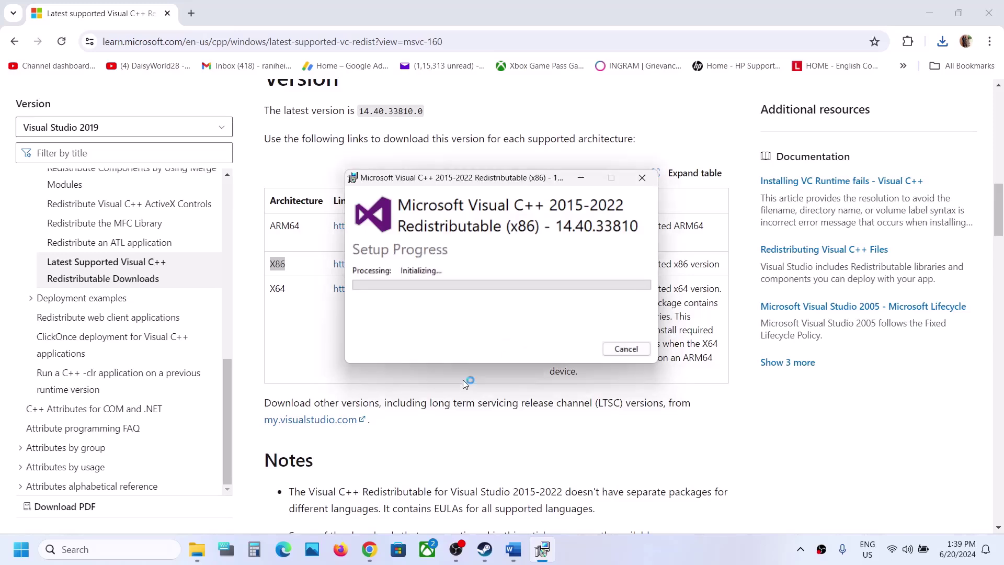
{"action": "left_click", "coordinate": [307, 285]}
{"action": "left_click", "coordinate": [407, 288]}
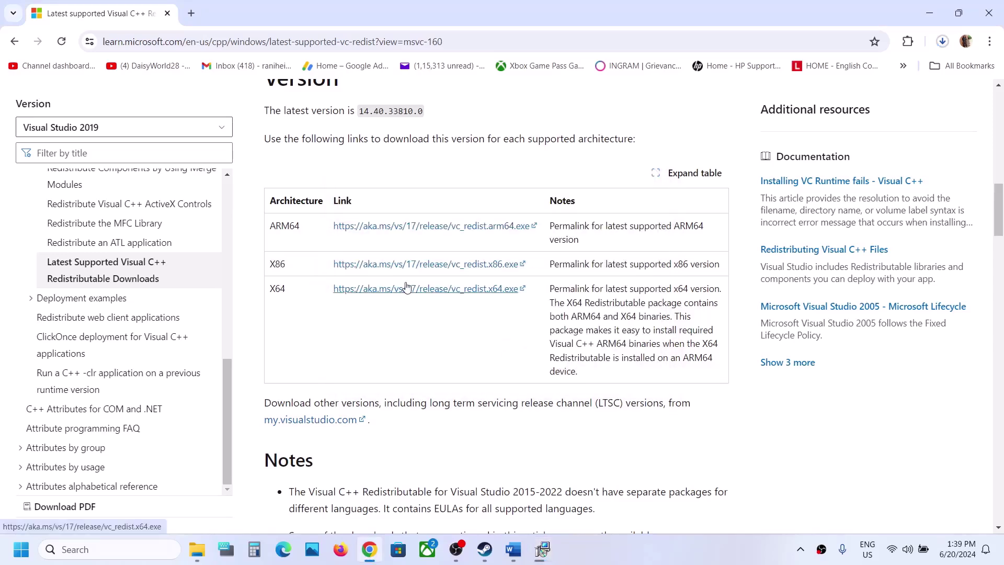
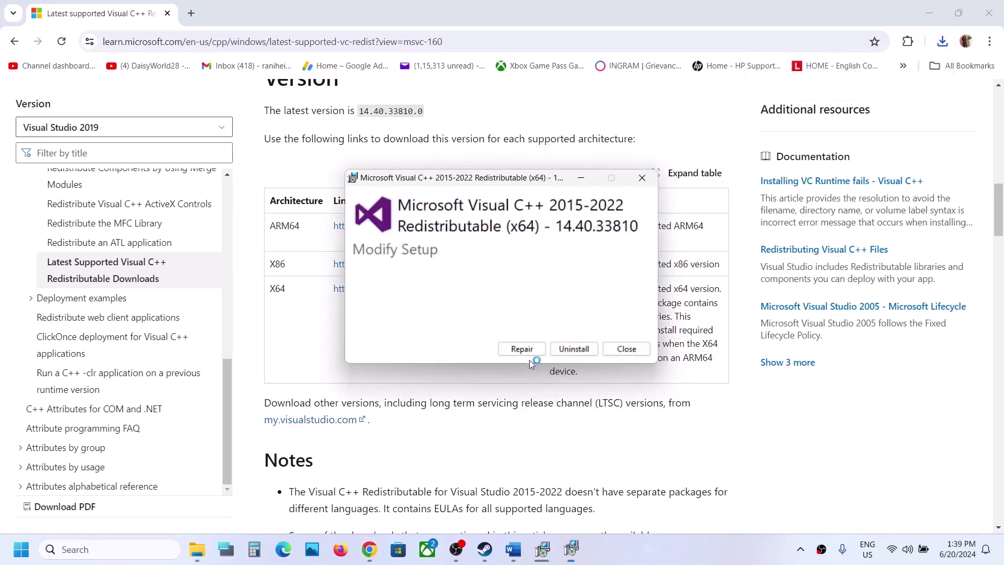
{"action": "left_click", "coordinate": [523, 349]}
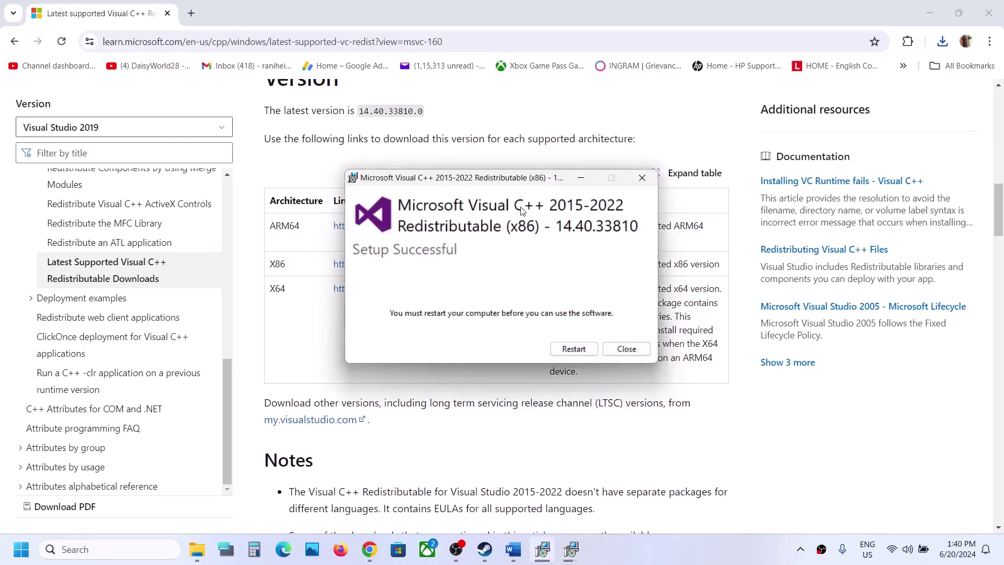
Move the x86 and x64 installer windows apart, examine the x86 restart option, and return to the download page.
{"action": "left_click_drag", "start_coordinate": [528, 183], "coordinate": [343, 192]}
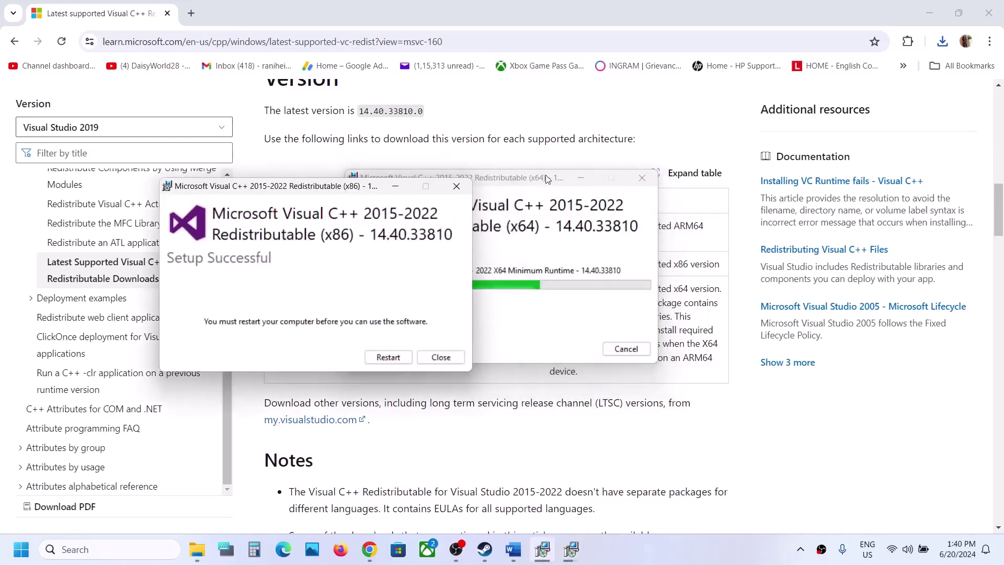
{"action": "left_click_drag", "start_coordinate": [572, 178], "coordinate": [675, 204]}
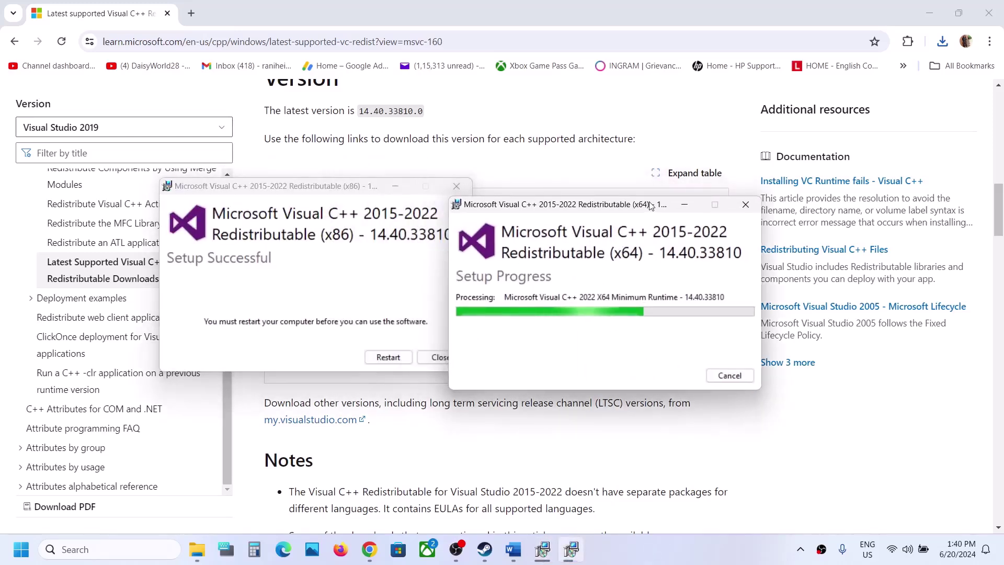
{"action": "left_click", "coordinate": [385, 300]}
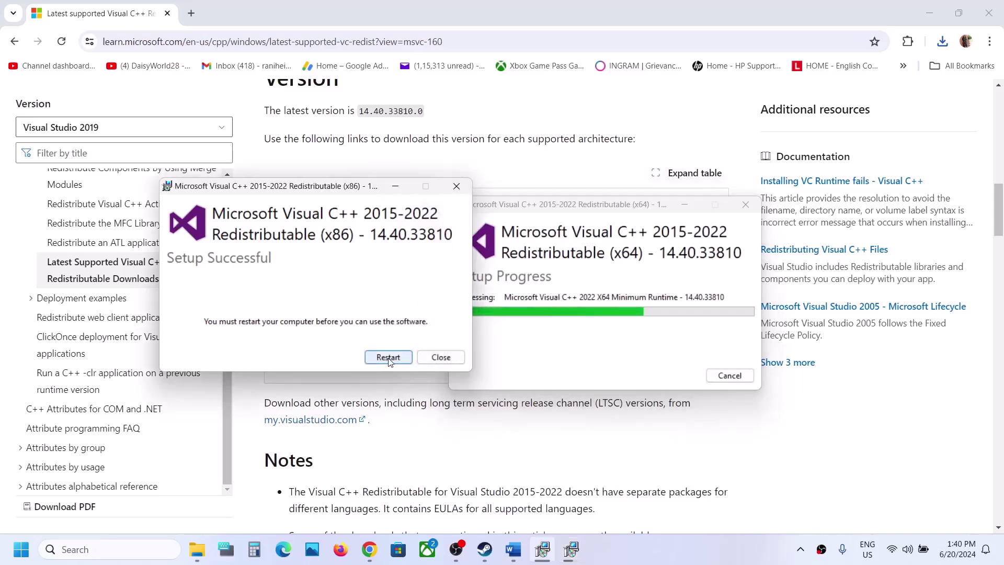
{"action": "left_click", "coordinate": [444, 441]}
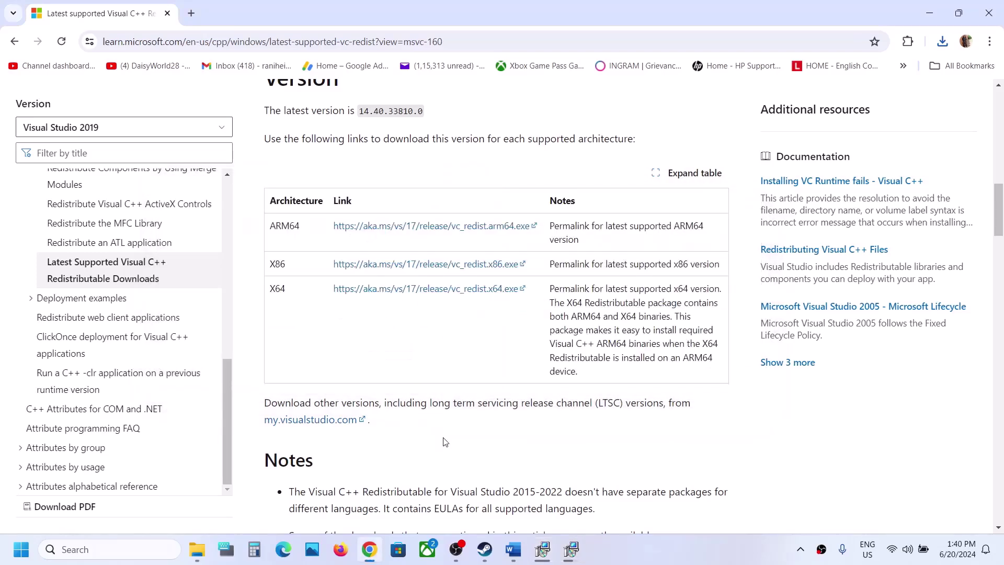
Return to the Word document and read Step 13 on increasing the virtual memory.
{"action": "left_click", "coordinate": [485, 550]}
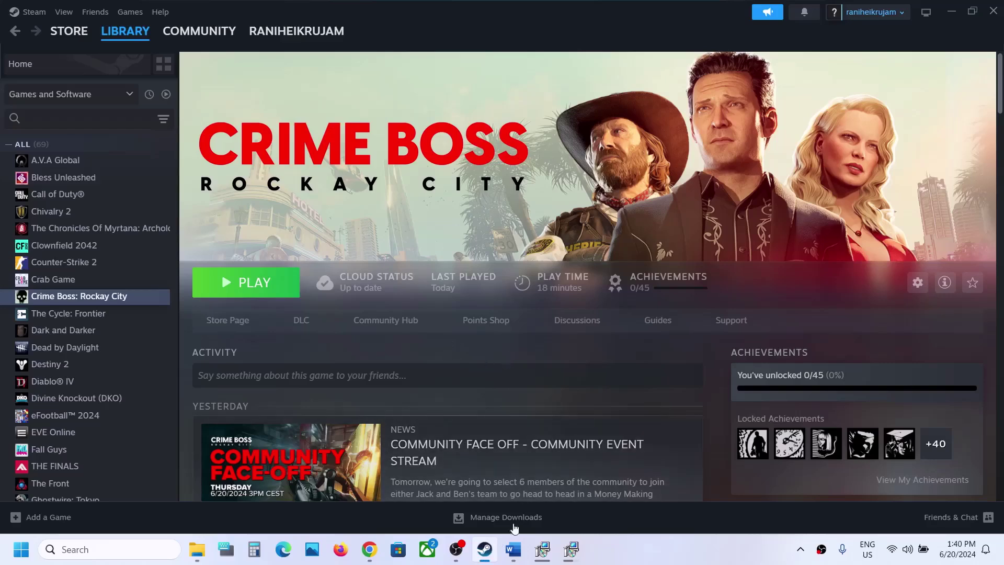
{"action": "left_click", "coordinate": [512, 549]}
{"action": "scroll", "coordinate": [383, 312], "scroll_direction": "down", "scroll_amount": 5}
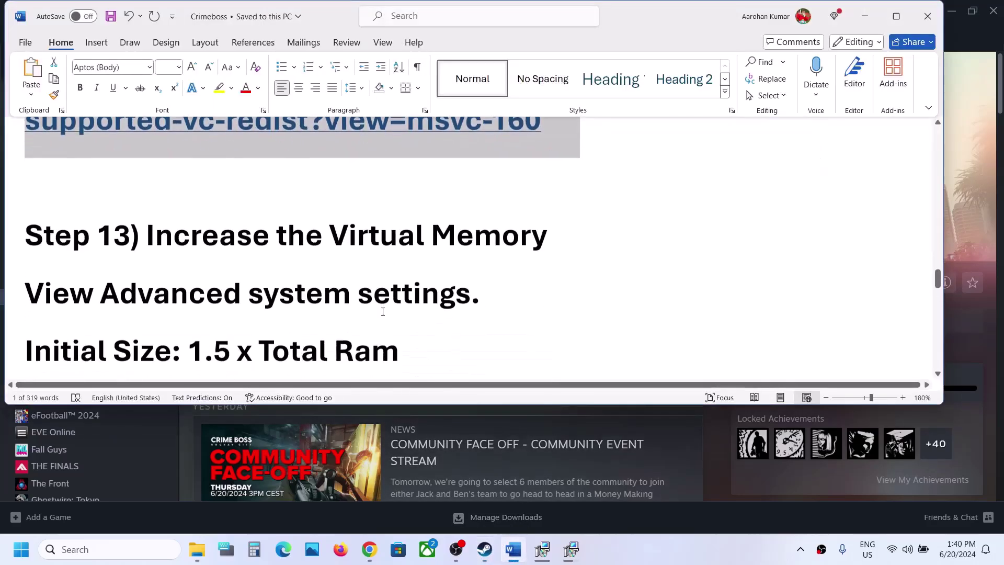
{"action": "left_click", "coordinate": [711, 458]}
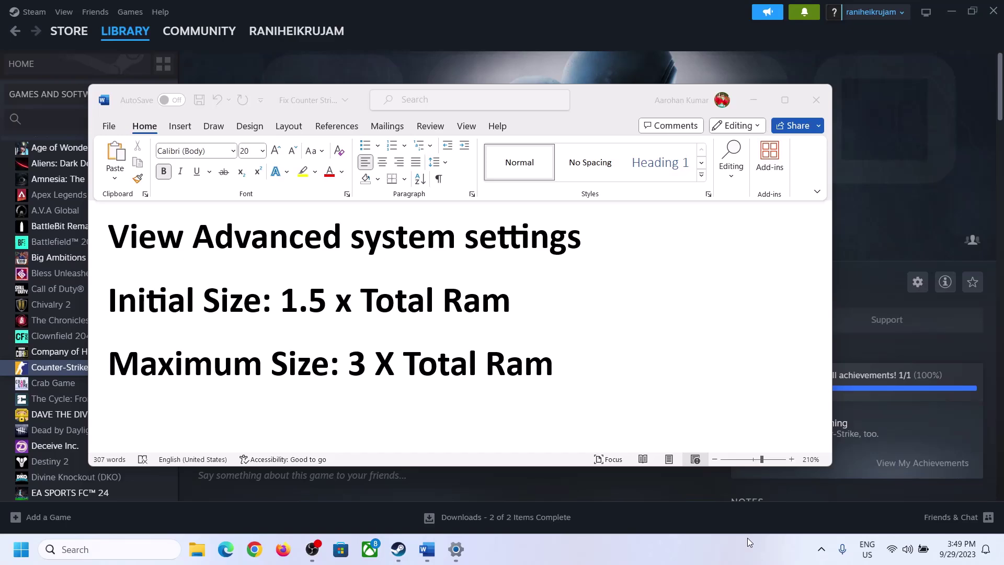
Copy "View Advanced system settings" from the document, search Windows for it, and open System Properties beside the document's text.
{"action": "left_click", "coordinate": [121, 242]}
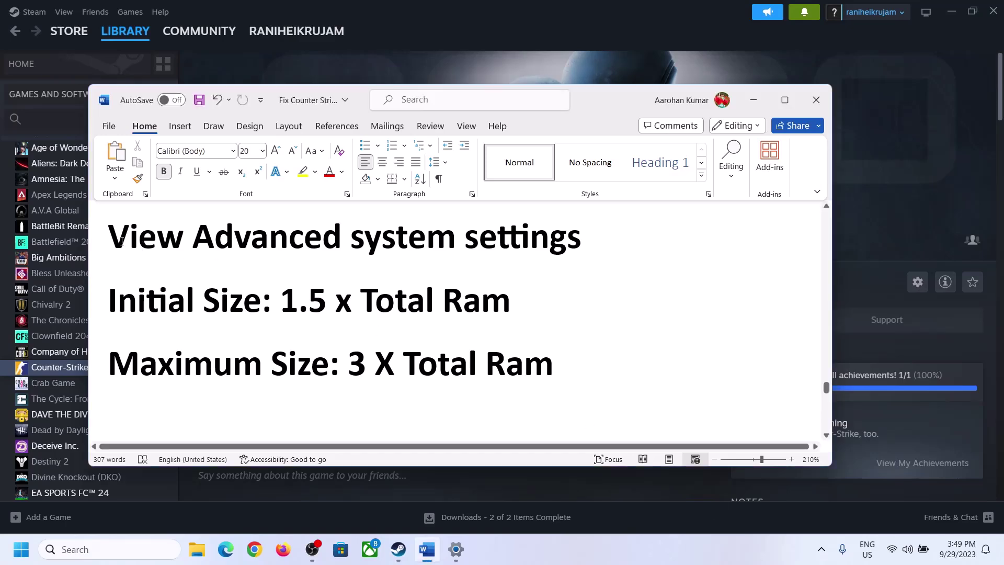
{"action": "left_click_drag", "start_coordinate": [182, 250], "coordinate": [561, 247]}
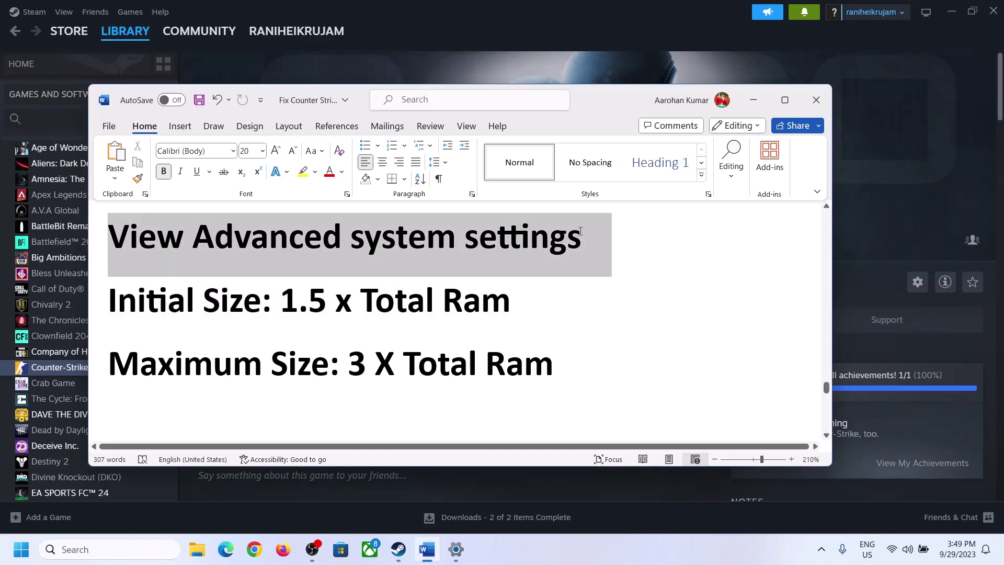
{"action": "key", "text": "ctrl+c"}
{"action": "left_click", "coordinate": [79, 550]}
{"action": "key", "text": "ctrl+v"}
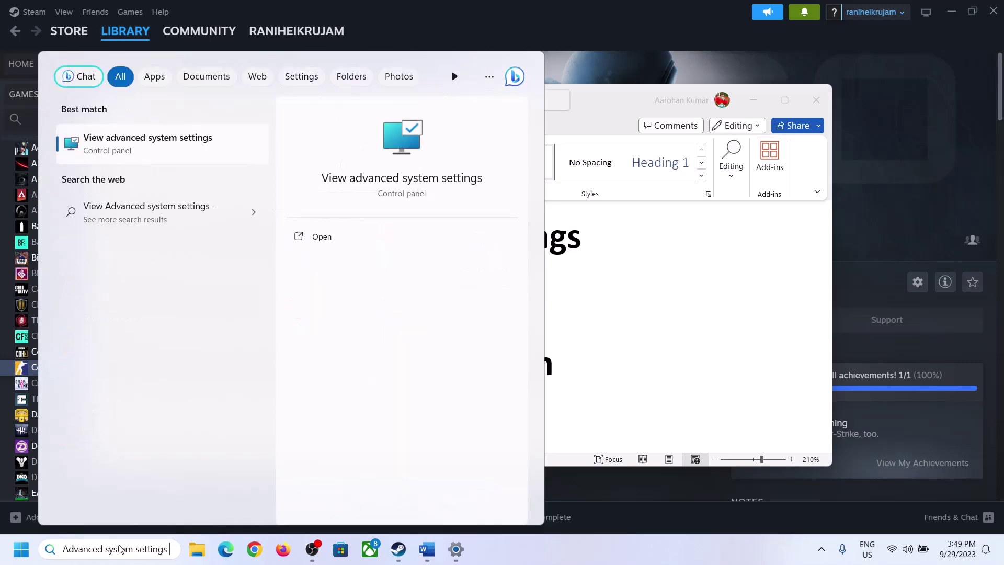
{"action": "left_click", "coordinate": [142, 153]}
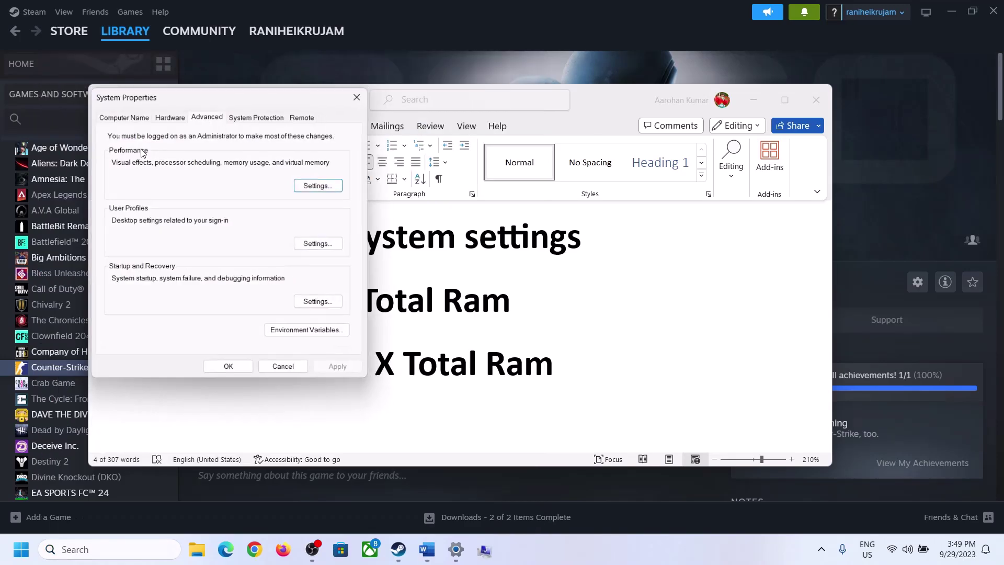
{"action": "left_click_drag", "start_coordinate": [207, 102], "coordinate": [446, 179]}
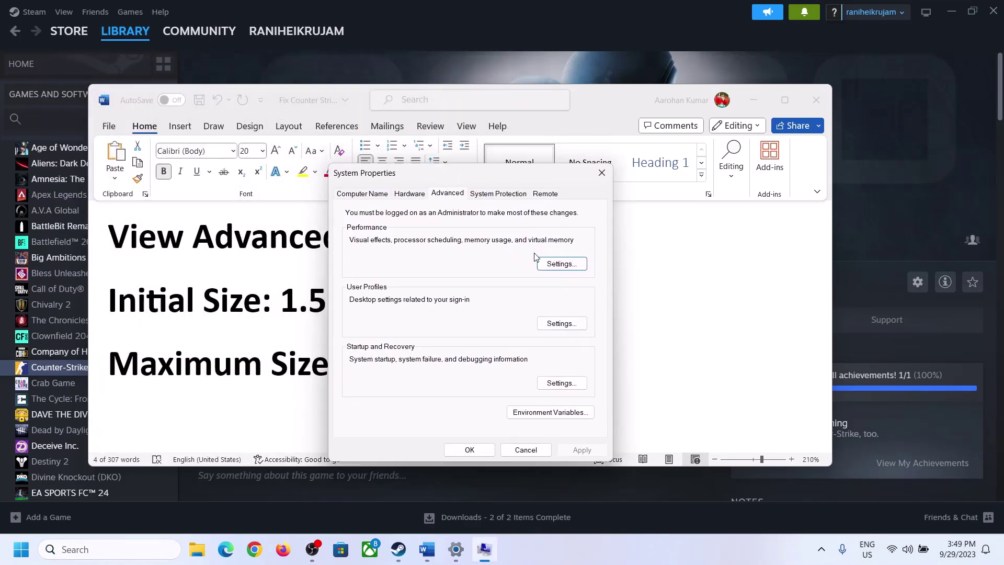
Open the virtual memory settings, disable automatic paging file management and choose a custom size for drive C:.
{"action": "left_click", "coordinate": [563, 265]}
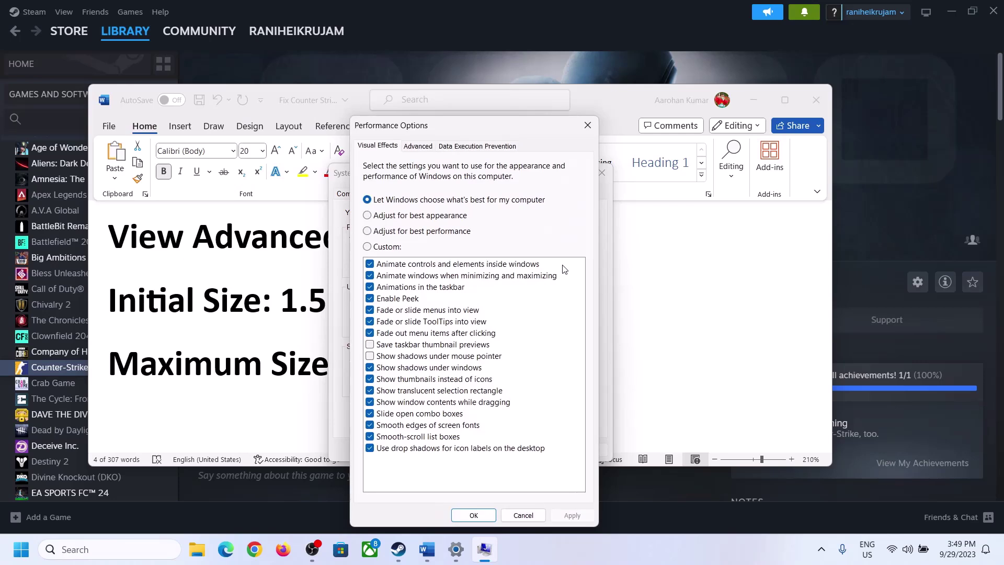
{"action": "left_click", "coordinate": [421, 148]}
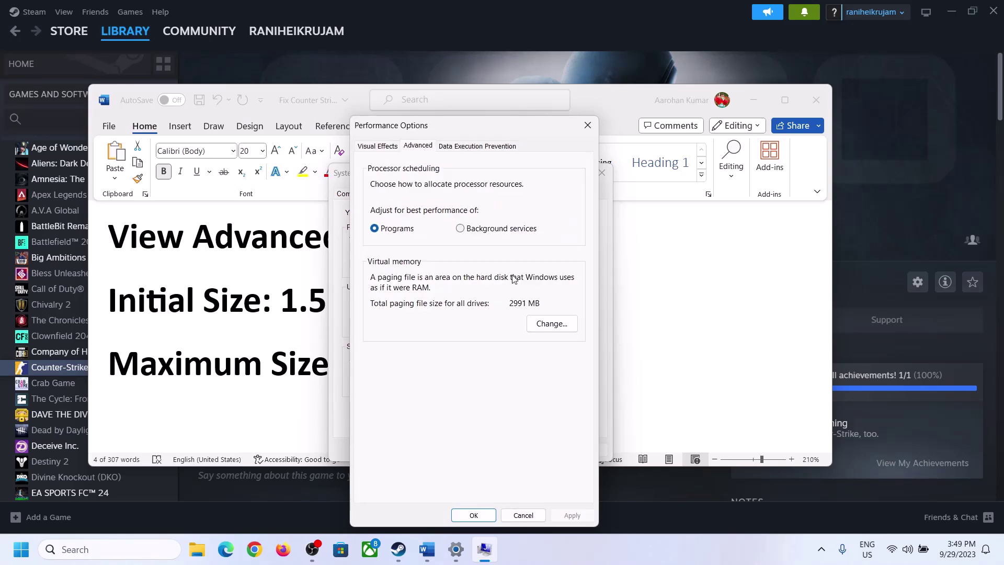
{"action": "left_click", "coordinate": [556, 324]}
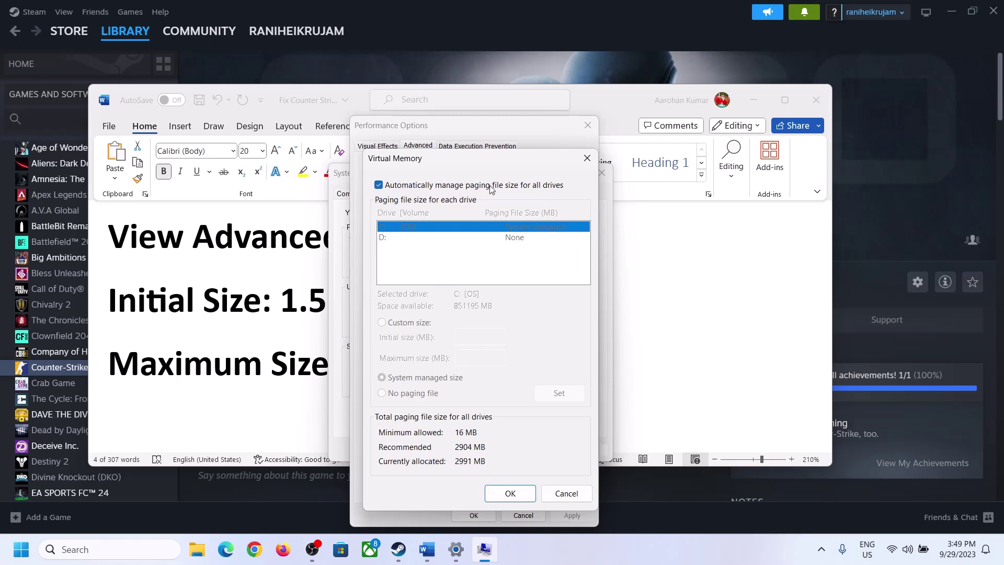
{"action": "left_click", "coordinate": [379, 185]}
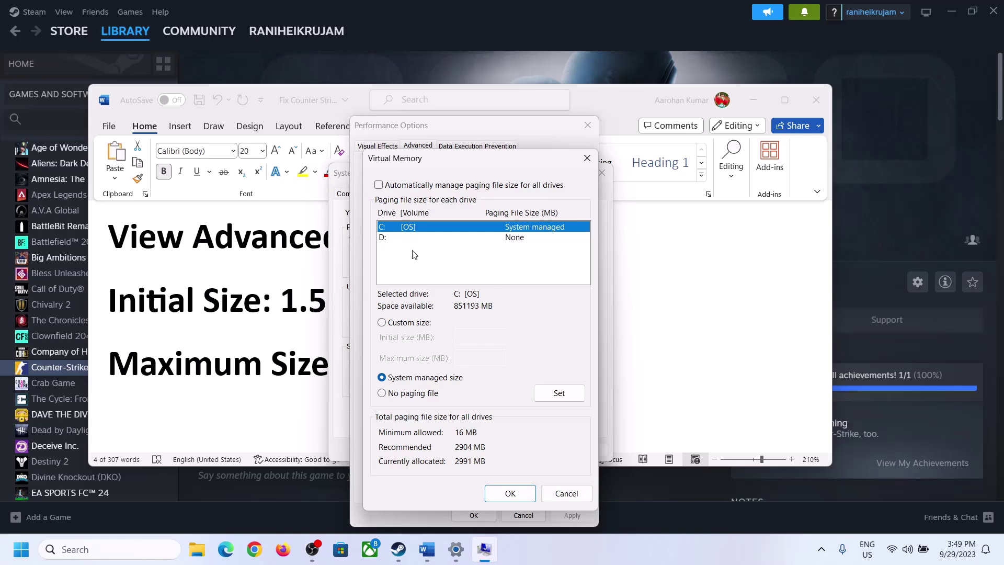
{"action": "left_click", "coordinate": [383, 324]}
{"action": "left_click", "coordinate": [479, 338]}
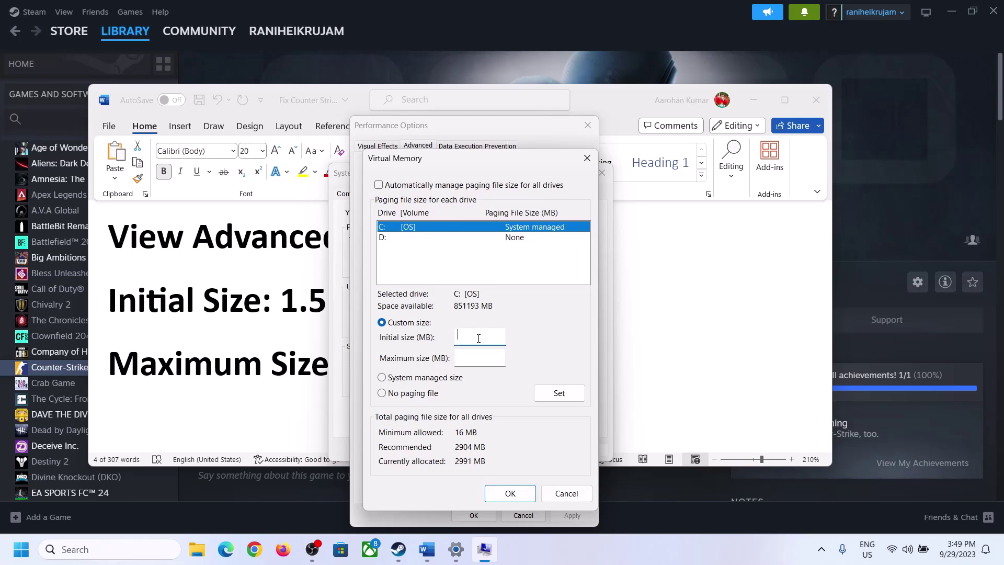
Highlight the initial size formula in the Word document, then look up the installed RAM in the Windows device specifications.
{"action": "left_click", "coordinate": [272, 313]}
{"action": "left_click_drag", "start_coordinate": [287, 301], "coordinate": [464, 309]}
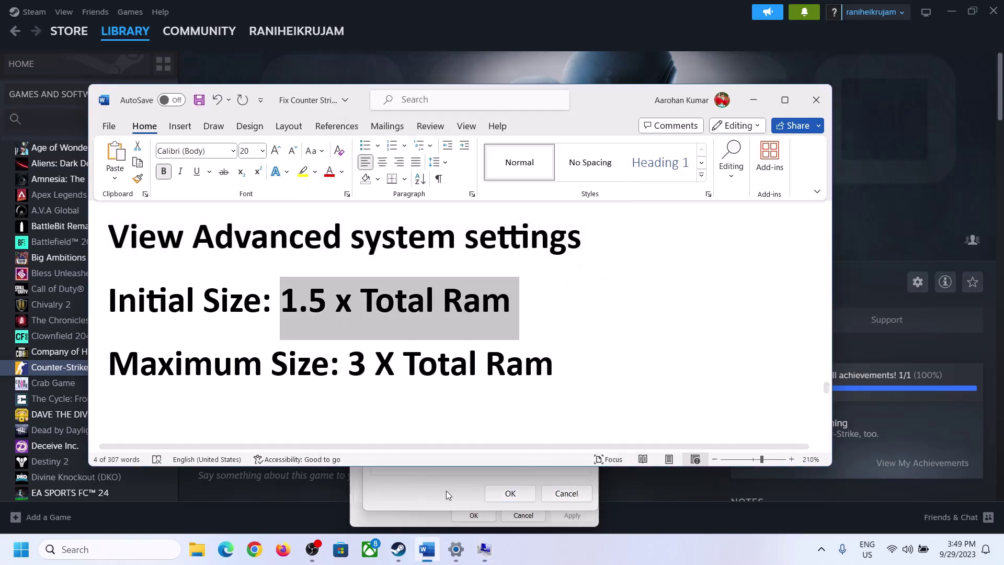
{"action": "left_click", "coordinate": [456, 550]}
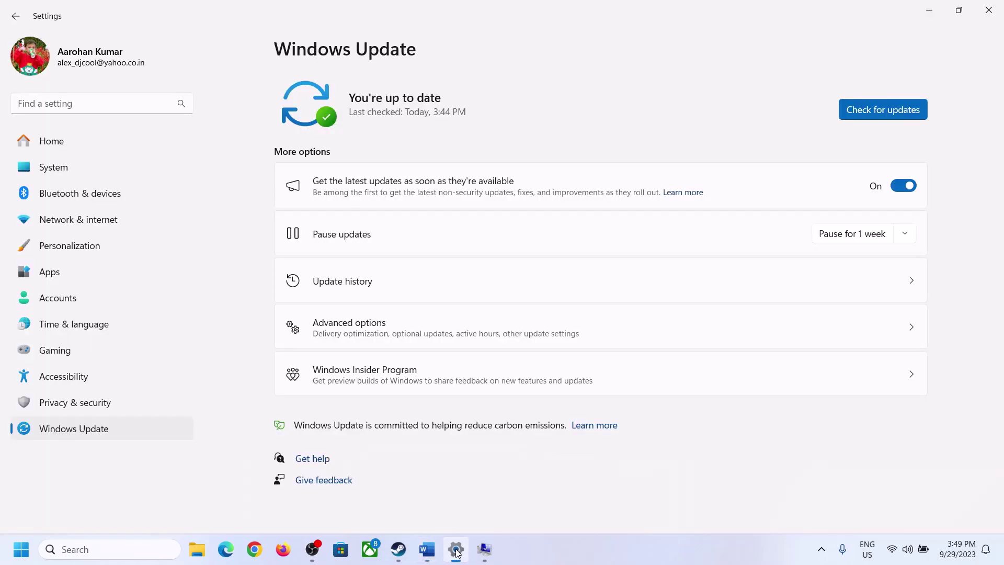
{"action": "left_click", "coordinate": [46, 168]}
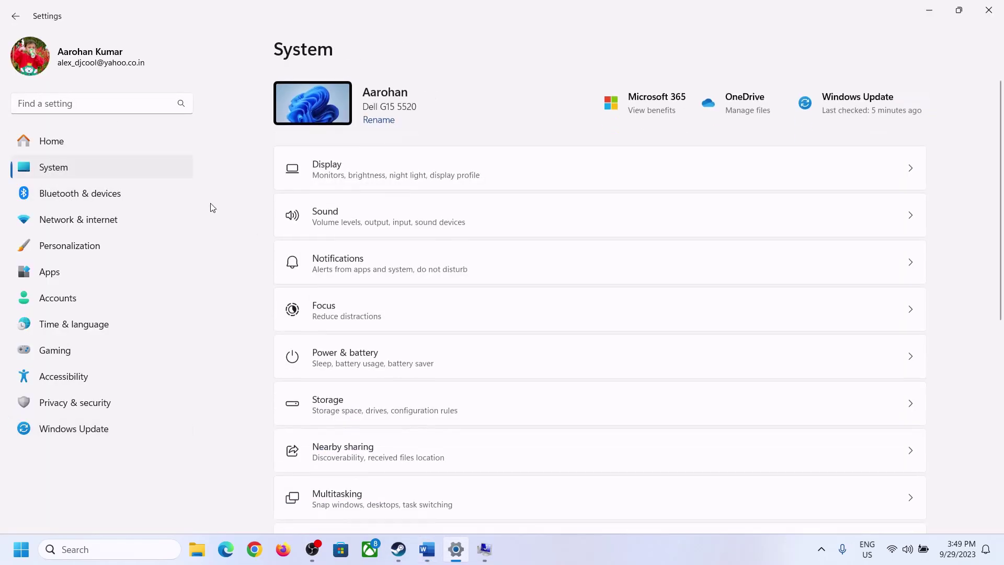
{"action": "scroll", "coordinate": [369, 374], "scroll_direction": "down", "scroll_amount": 8}
{"action": "left_click", "coordinate": [331, 494]}
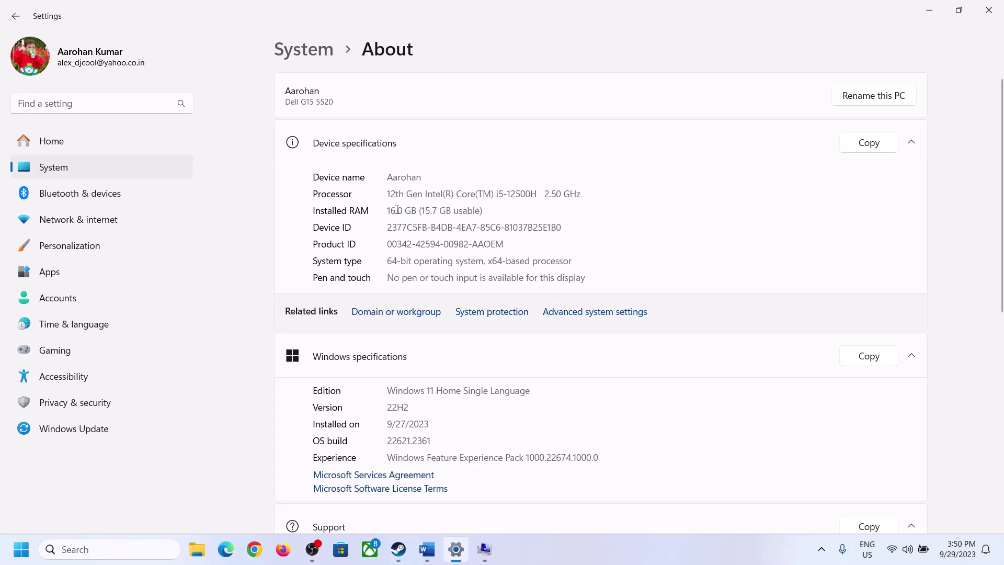
{"action": "left_click_drag", "start_coordinate": [397, 210], "coordinate": [383, 211]}
{"action": "left_click", "coordinate": [395, 211]}
{"action": "left_click_drag", "start_coordinate": [394, 210], "coordinate": [384, 210]}
Bring back the Virtual Memory dialog, run calc and place Calculator beside the document's paging size formulas.
{"action": "left_click", "coordinate": [484, 549]}
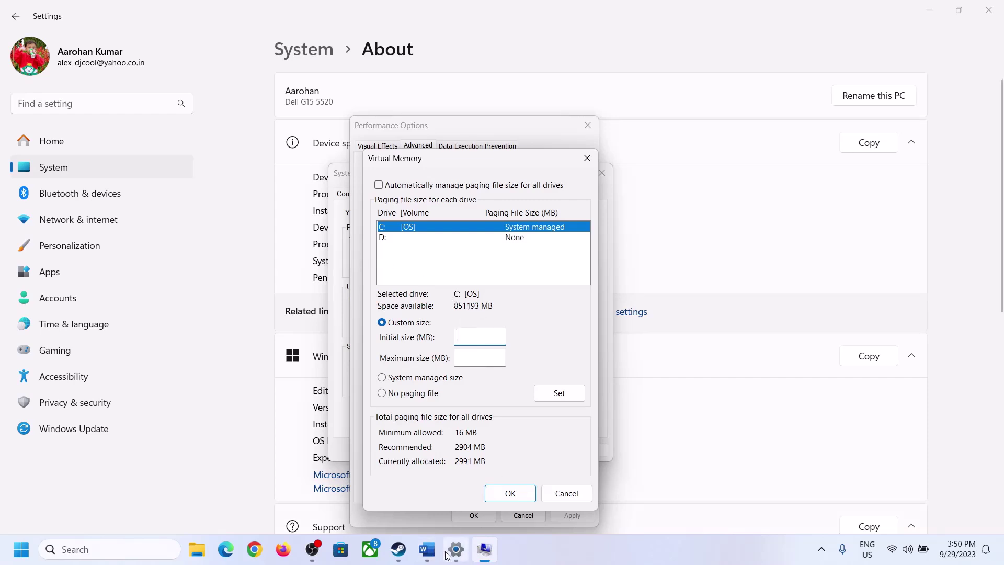
{"action": "mouse_move", "coordinate": [456, 549]}
{"action": "key", "text": "super+r"}
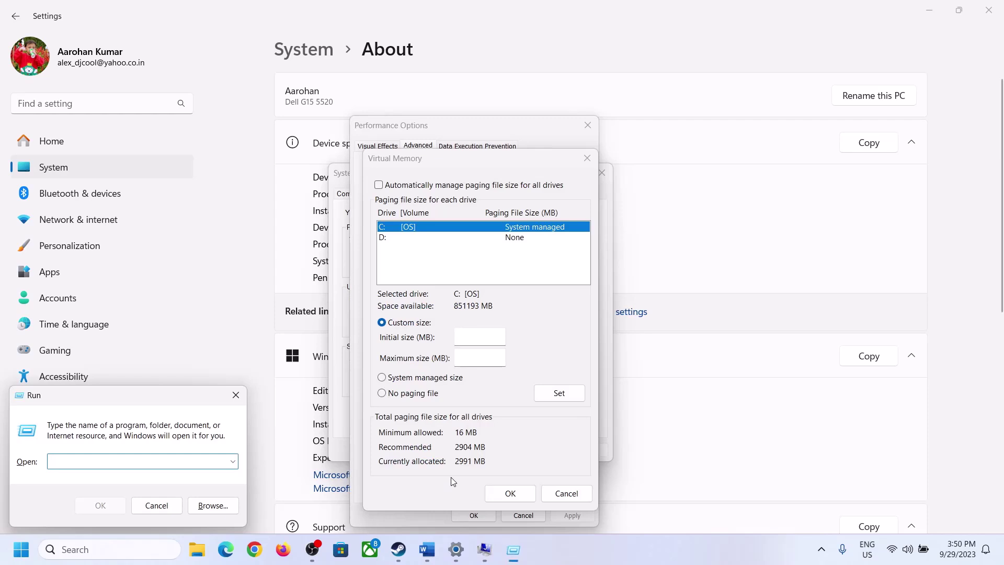
{"action": "type", "text": "cal"}
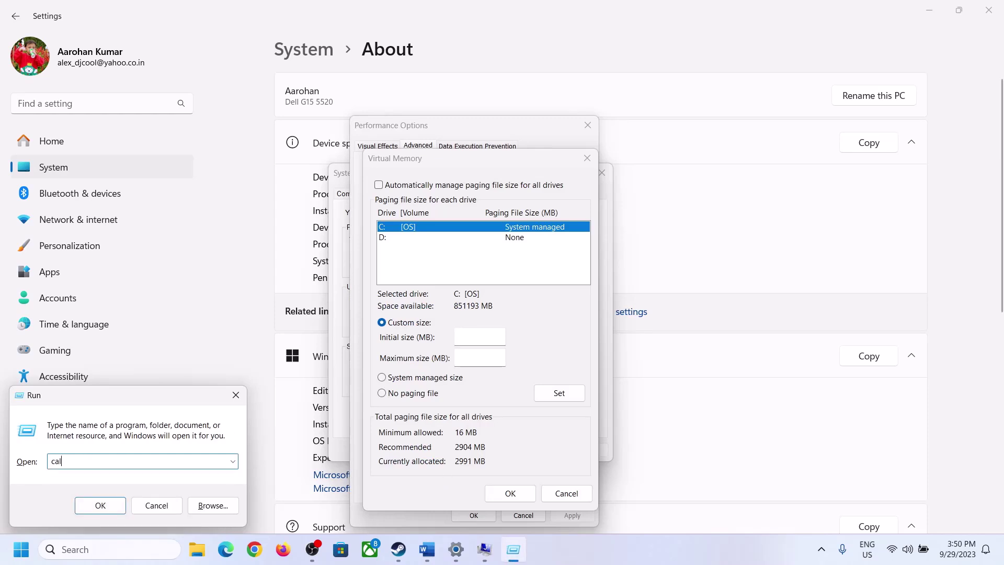
{"action": "type", "text": "c"}
{"action": "left_click", "coordinate": [100, 505]}
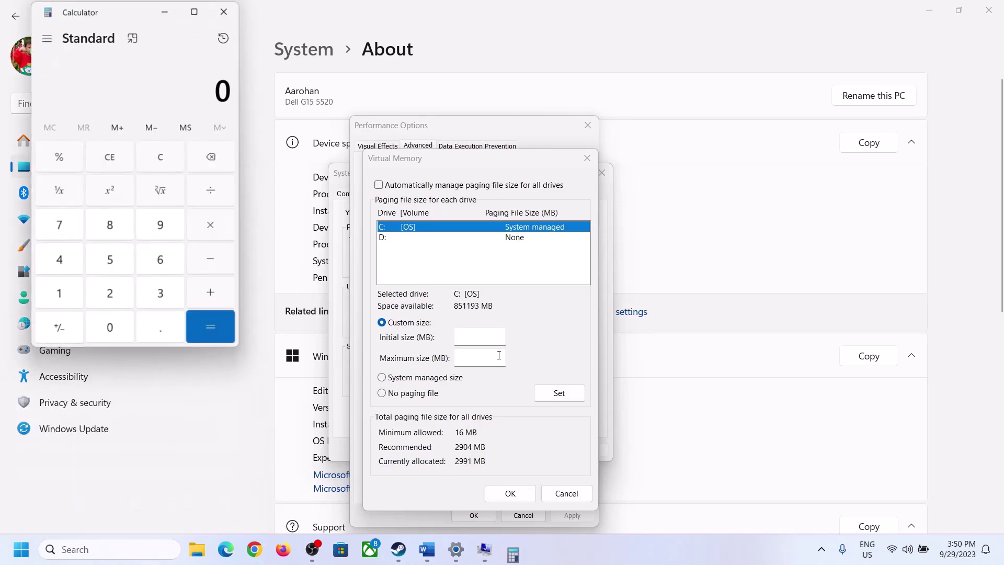
{"action": "left_click_drag", "start_coordinate": [124, 14], "coordinate": [732, 167]}
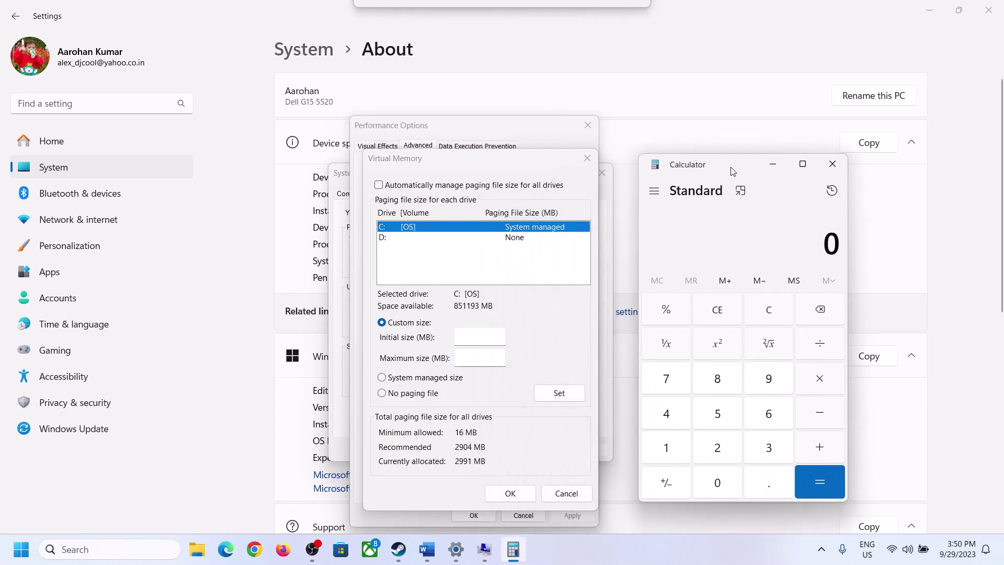
{"action": "left_click", "coordinate": [427, 550]}
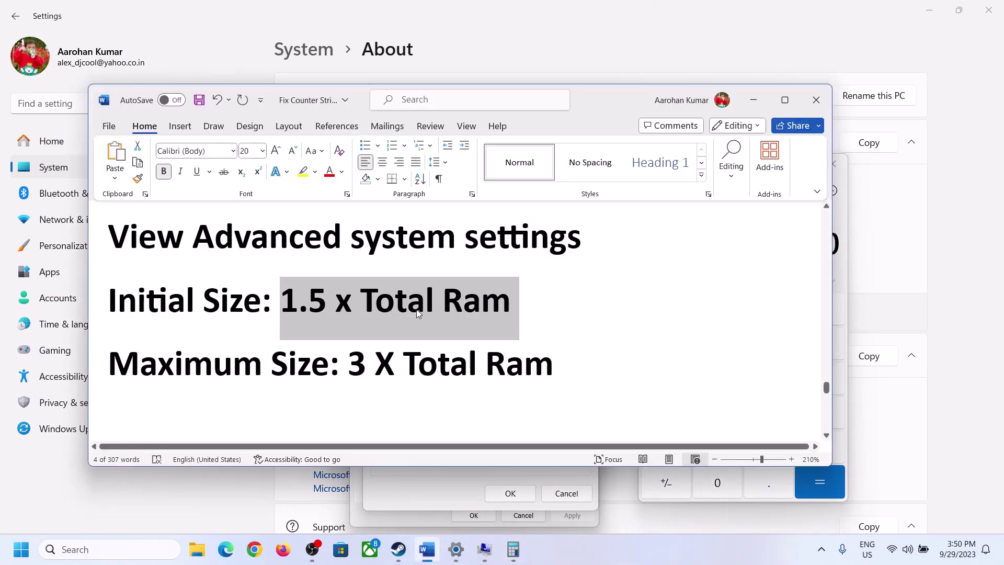
{"action": "left_click", "coordinate": [517, 553]}
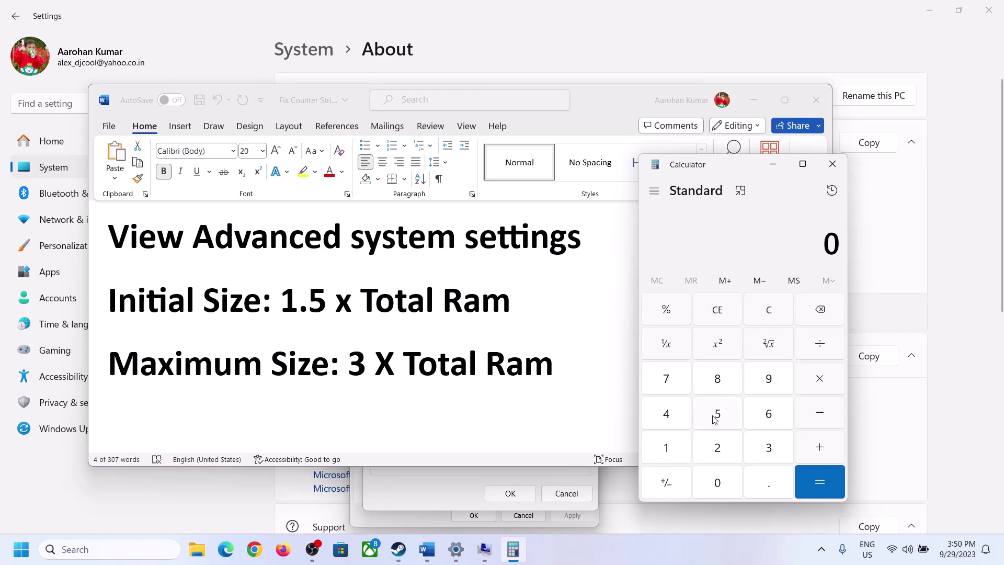
{"action": "left_click", "coordinate": [668, 448]}
{"action": "left_click", "coordinate": [766, 423]}
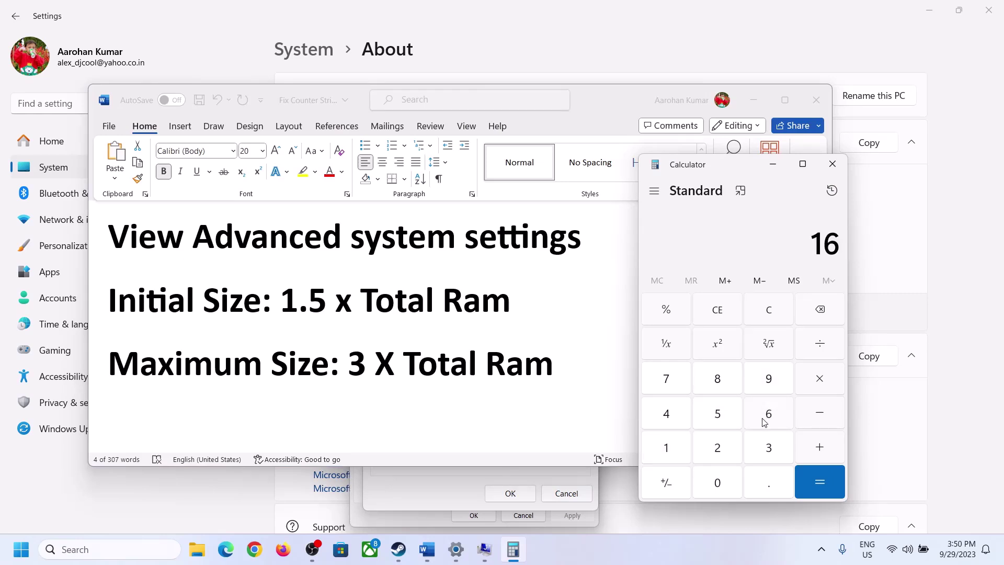
{"action": "left_click", "coordinate": [771, 318]}
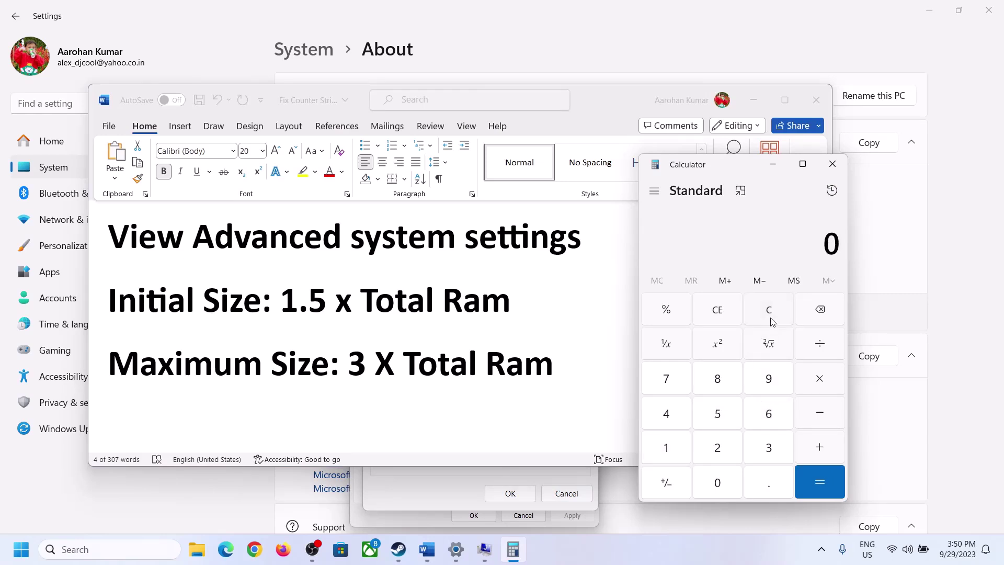
Convert the 16 GB of installed RAM to megabytes by calculating 16 × 1024.
{"action": "left_click", "coordinate": [675, 450]}
{"action": "left_click", "coordinate": [759, 418]}
{"action": "left_click", "coordinate": [819, 388]}
{"action": "left_click", "coordinate": [667, 448]}
{"action": "left_click", "coordinate": [723, 487]}
{"action": "left_click", "coordinate": [719, 450]}
{"action": "left_click", "coordinate": [675, 421]}
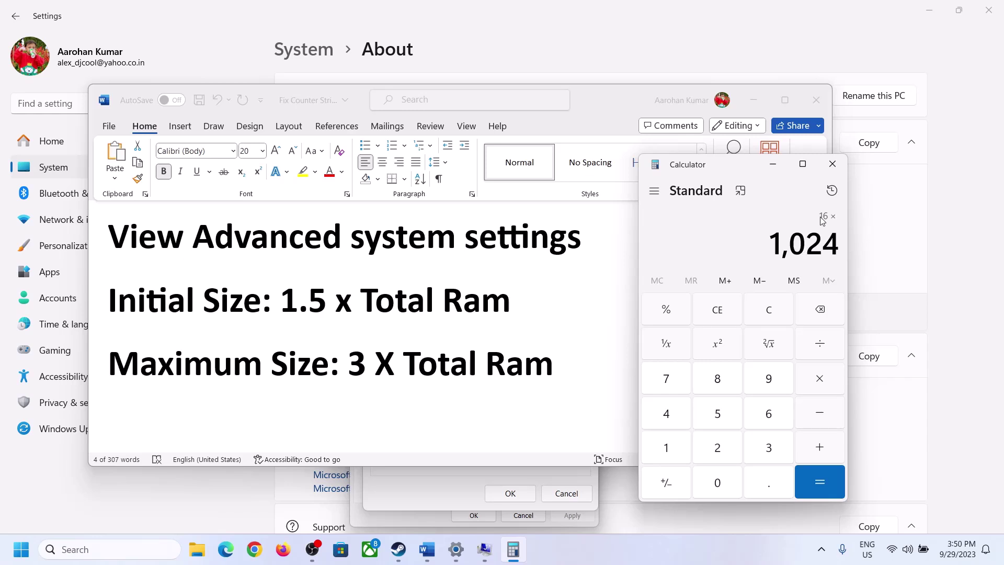
{"action": "left_click", "coordinate": [820, 485]}
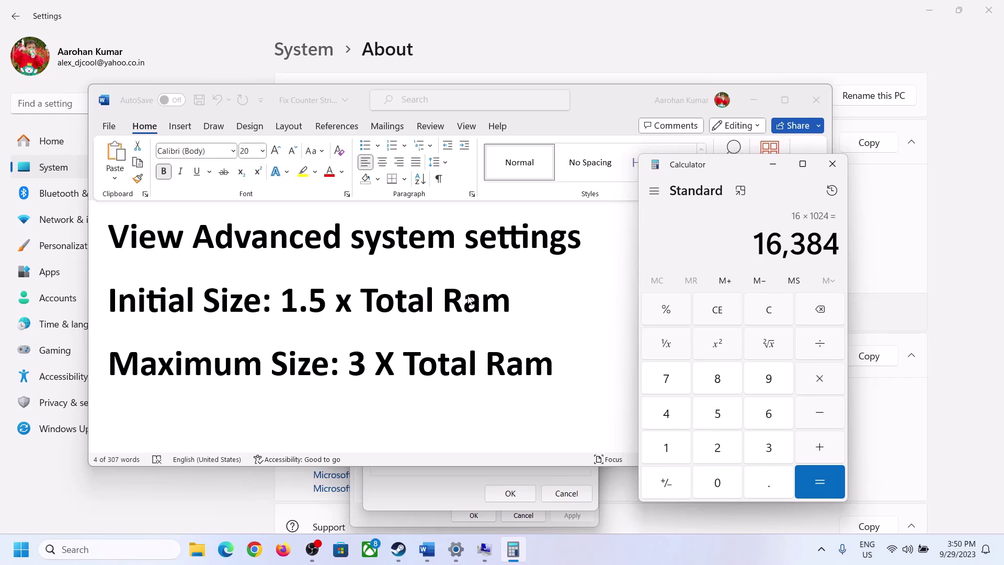
Multiply the RAM in megabytes by 1.5 and enter 24576 as the initial paging file size for drive C:.
{"action": "left_click", "coordinate": [823, 385]}
{"action": "left_click", "coordinate": [675, 450]}
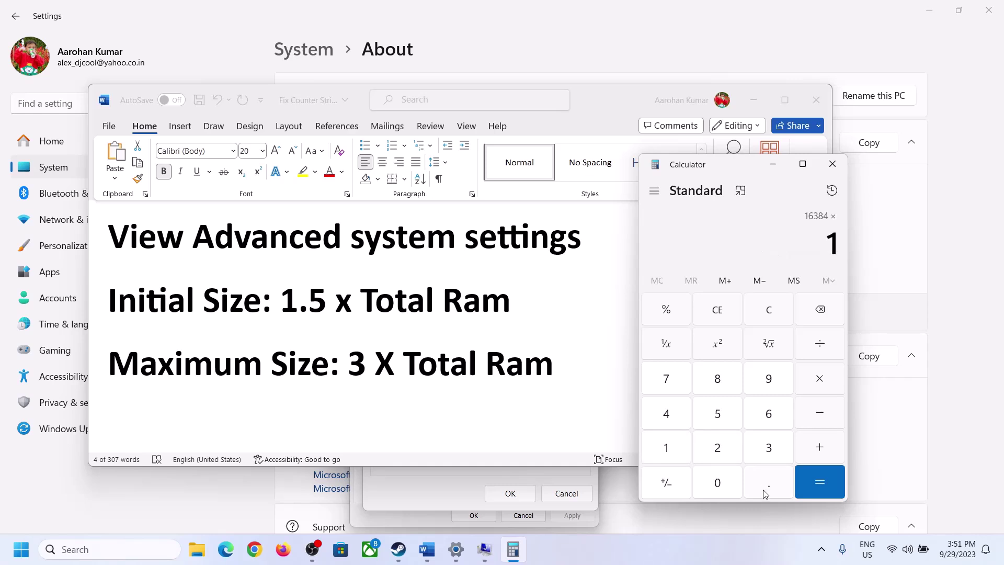
{"action": "left_click", "coordinate": [767, 488]}
{"action": "left_click", "coordinate": [728, 422]}
{"action": "left_click", "coordinate": [820, 480]}
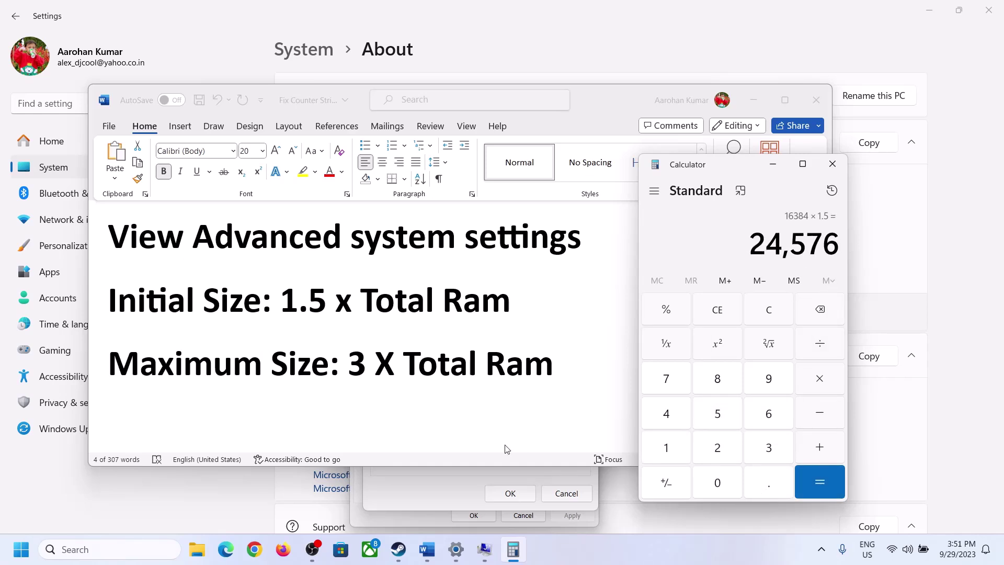
{"action": "left_click", "coordinate": [444, 488]}
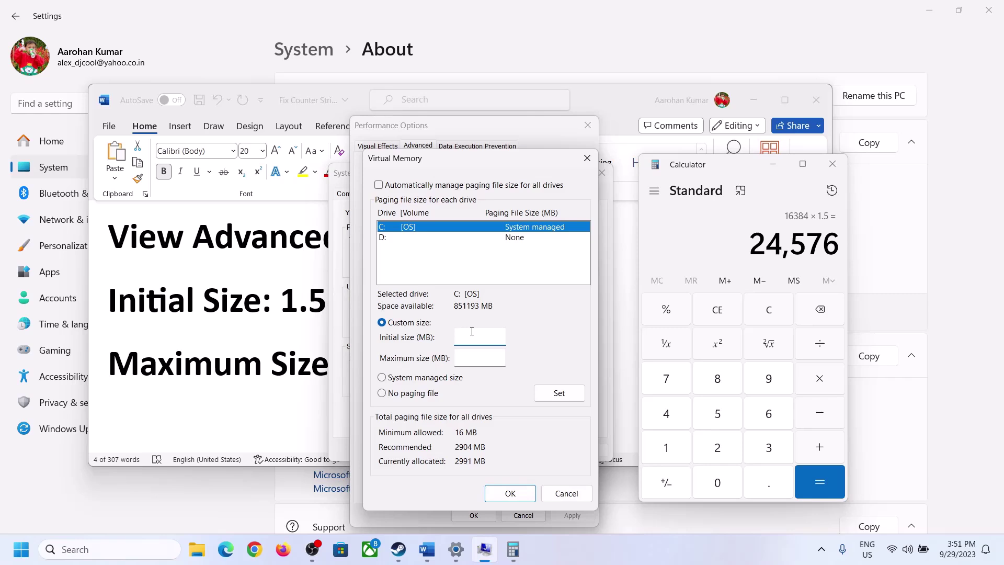
{"action": "type", "text": "24576"}
{"action": "left_click", "coordinate": [504, 357]}
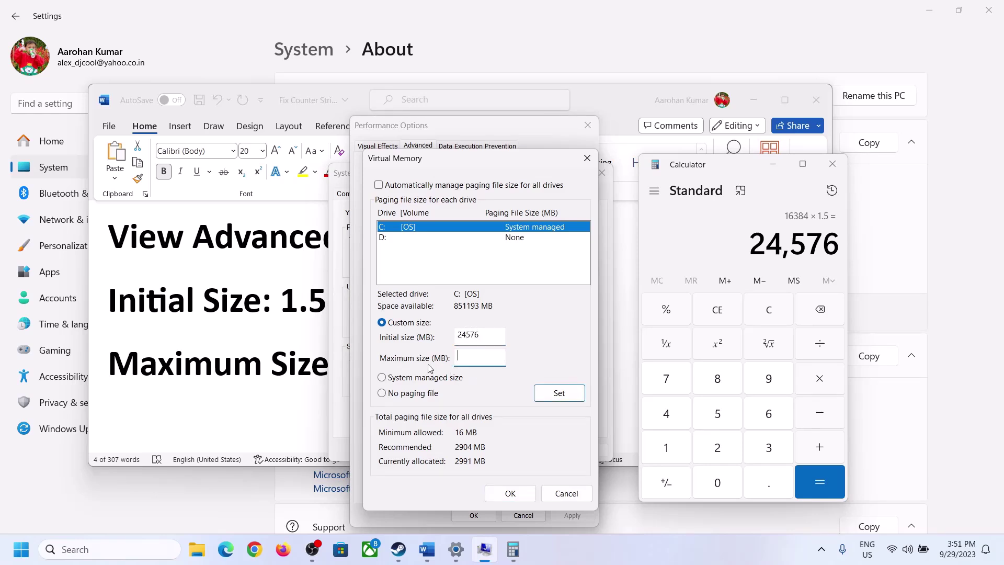
Clear the calculator and recheck the installed RAM in the device specifications for the maximum size calculation.
{"action": "left_click", "coordinate": [289, 369]}
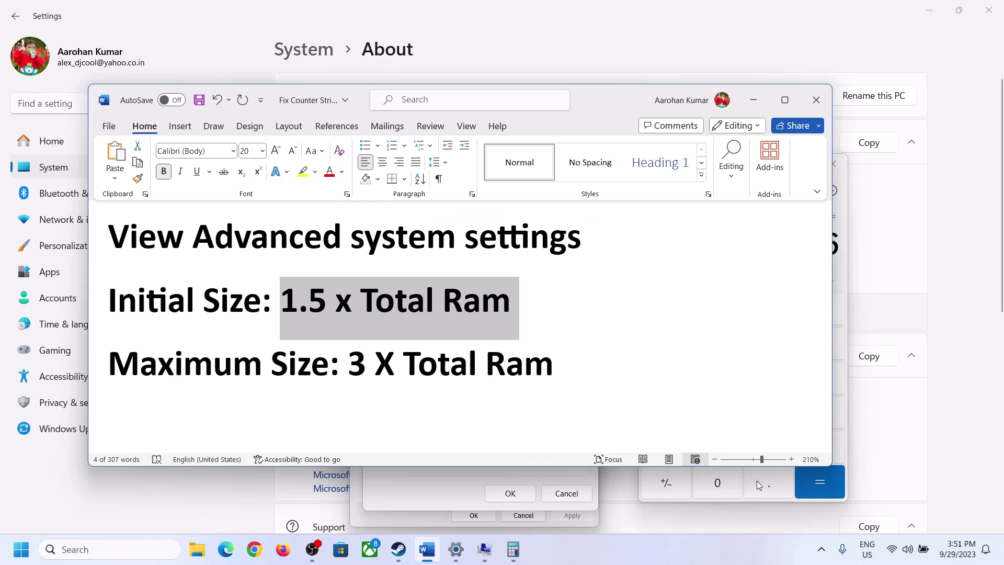
{"action": "left_click", "coordinate": [843, 271]}
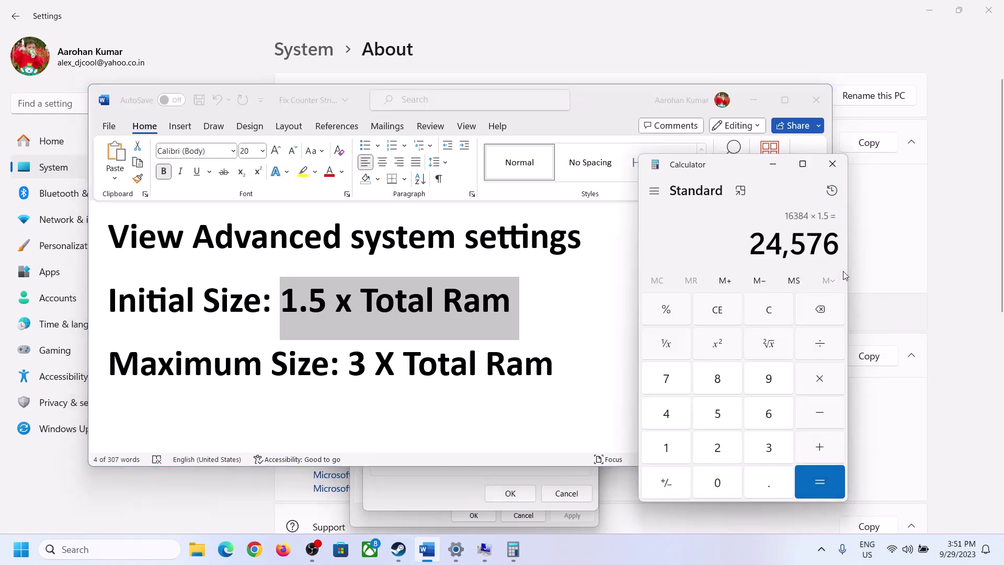
{"action": "left_click", "coordinate": [778, 312]}
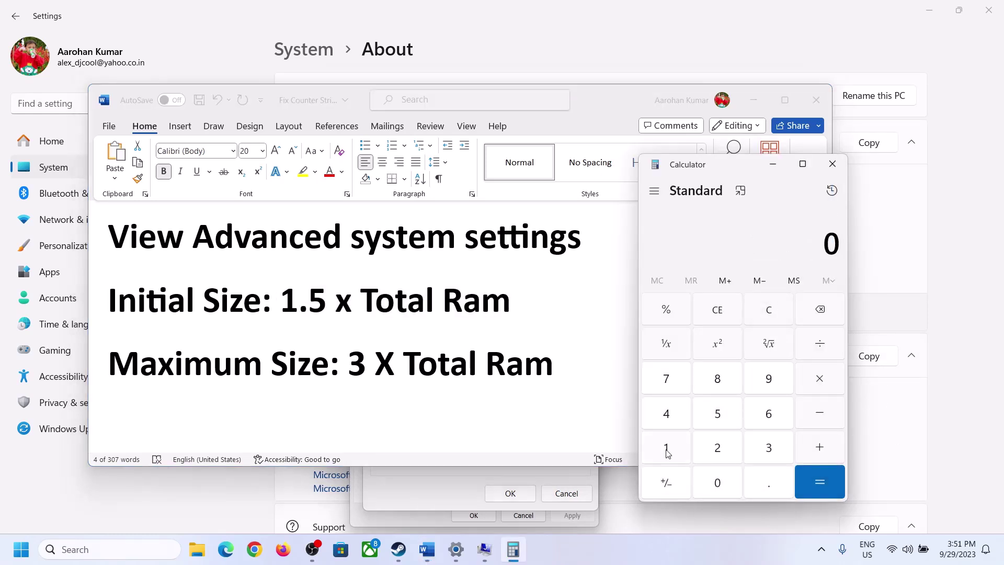
{"action": "left_click", "coordinate": [457, 549]}
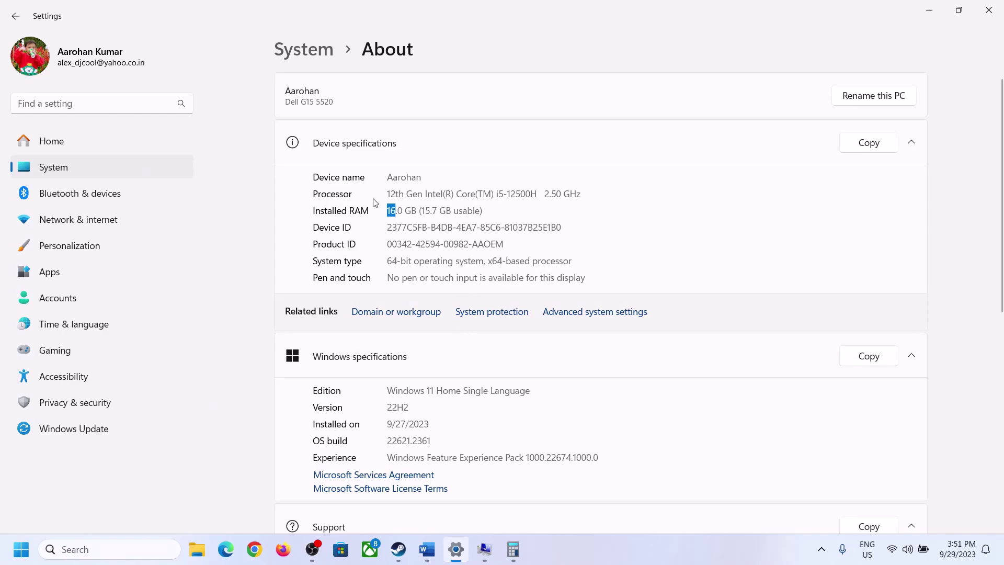
{"action": "left_click", "coordinate": [513, 549]}
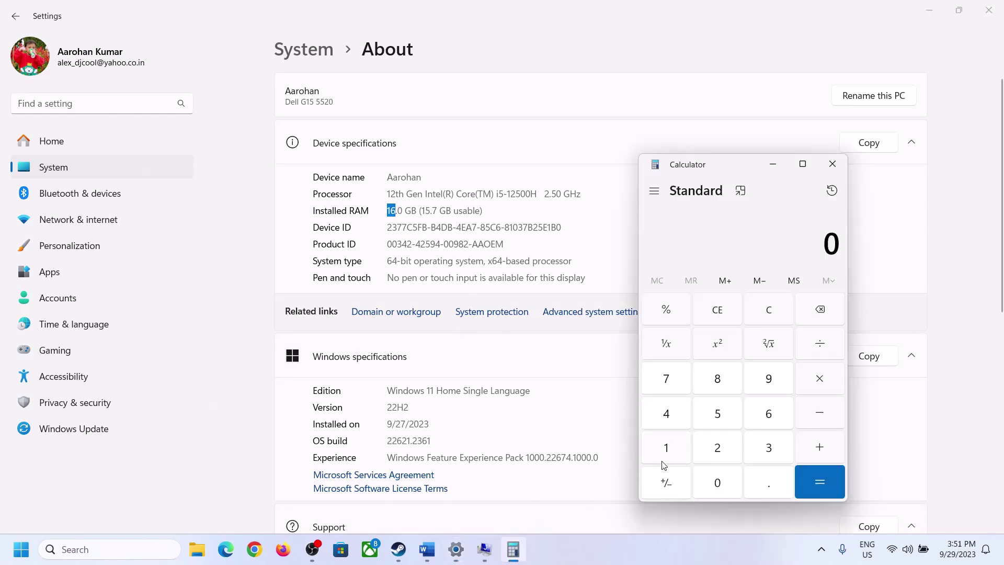
Calculate 16 × 1024 again as the base for the maximum paging file size.
{"action": "left_click", "coordinate": [678, 445]}
{"action": "left_click", "coordinate": [766, 414]}
{"action": "left_click", "coordinate": [817, 379]}
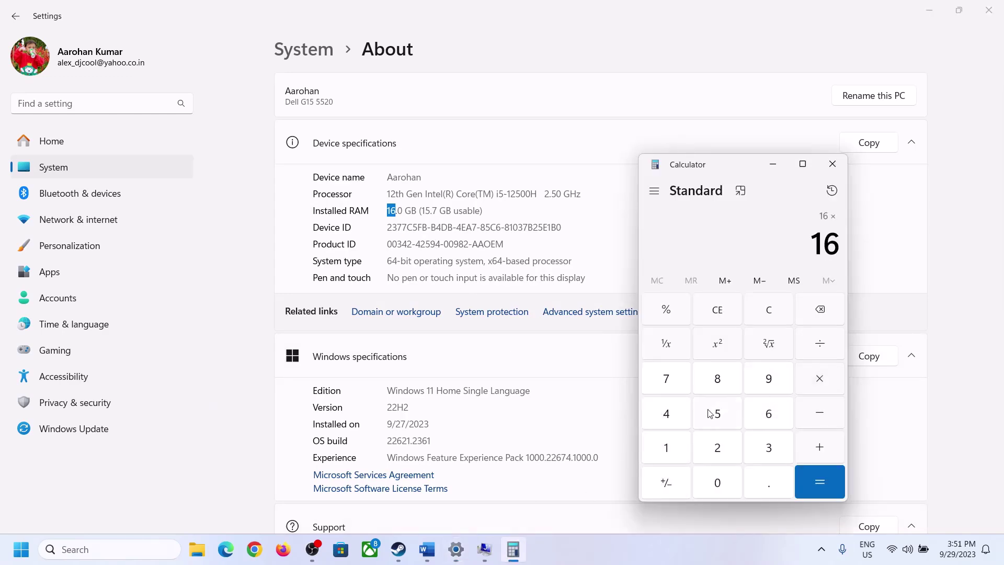
{"action": "left_click", "coordinate": [673, 444]}
{"action": "left_click", "coordinate": [710, 479]}
{"action": "left_click", "coordinate": [713, 445]}
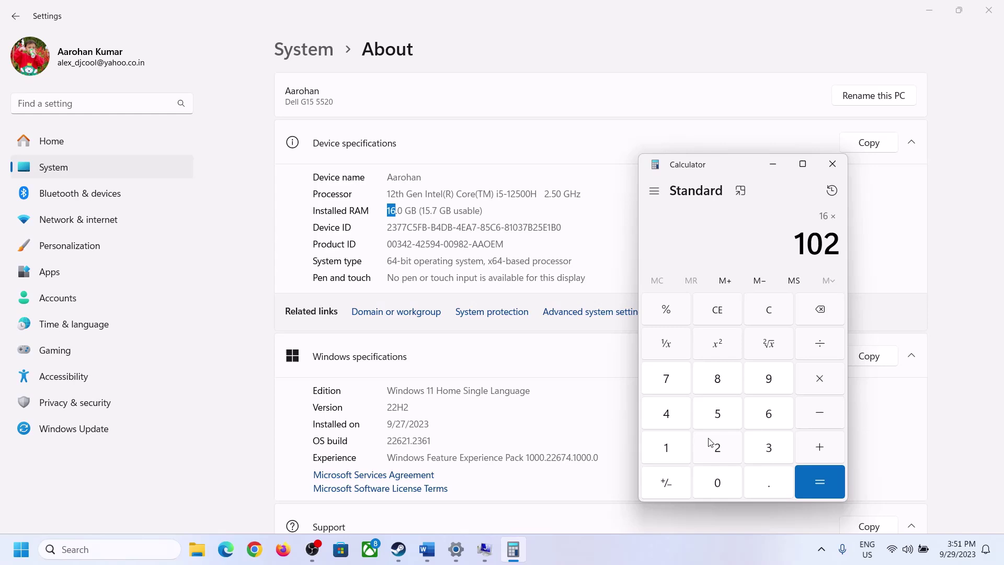
{"action": "left_click", "coordinate": [666, 412]}
{"action": "left_click", "coordinate": [808, 489]}
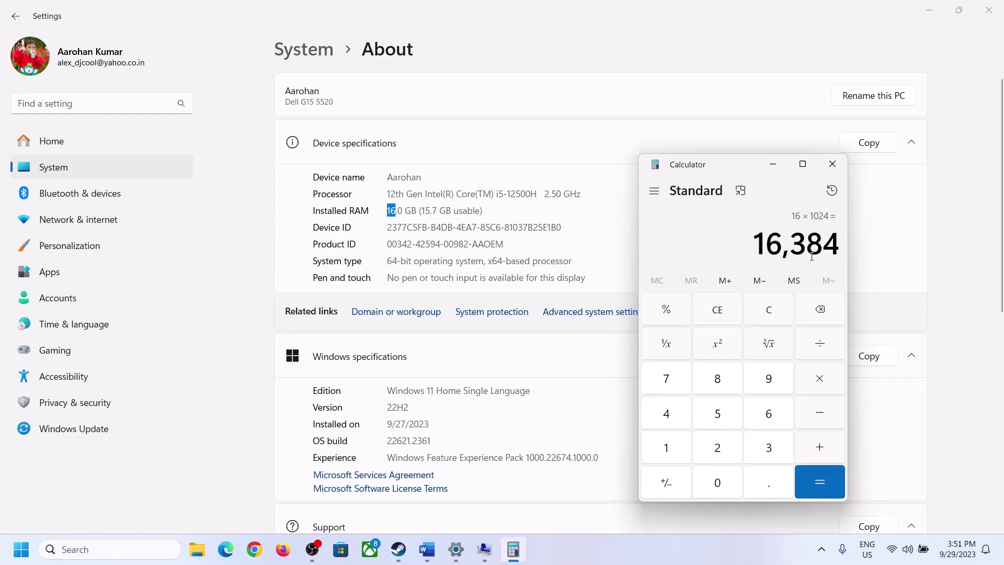
Check the maximum size formula in the Word notes and multiply the 16384 MB of RAM by 3 in Calculator.
{"action": "left_click", "coordinate": [428, 549]}
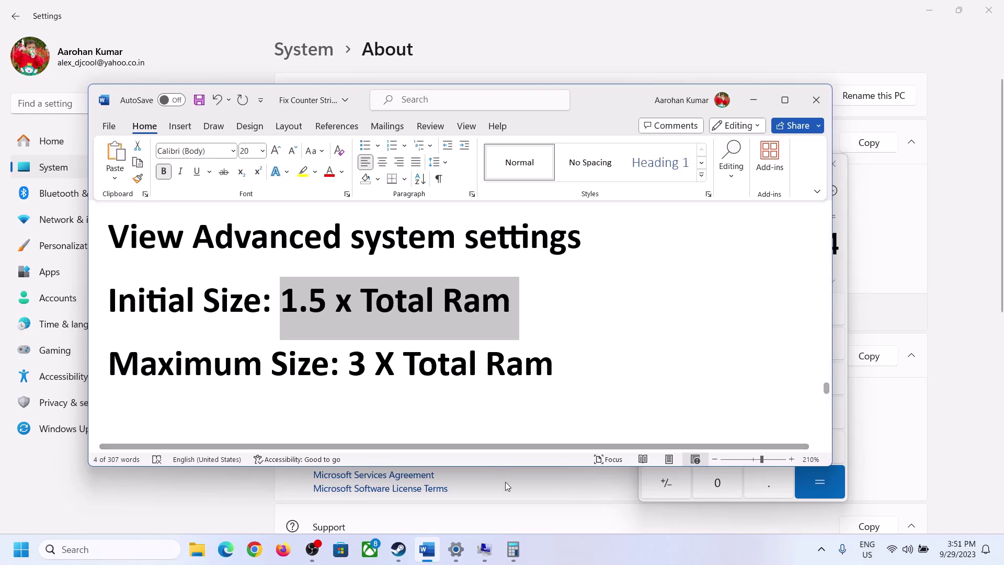
{"action": "left_click", "coordinate": [513, 549]}
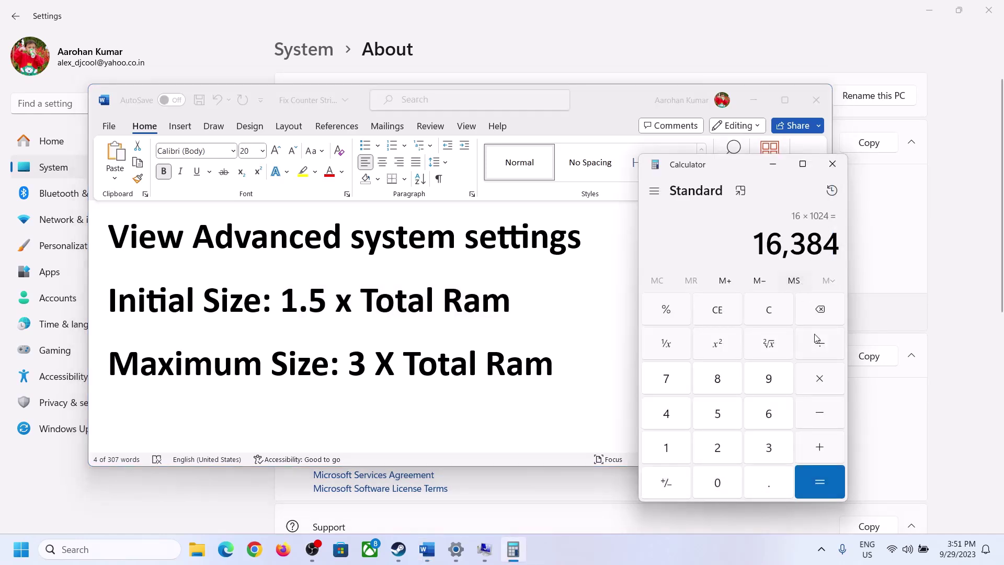
{"action": "left_click", "coordinate": [820, 378]}
{"action": "left_click", "coordinate": [760, 448]}
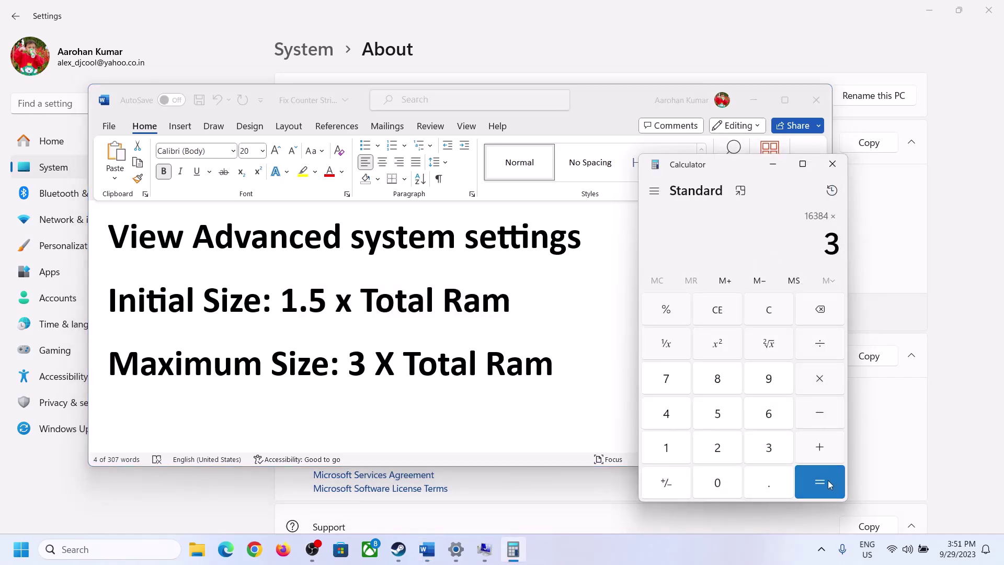
{"action": "left_click", "coordinate": [829, 484]}
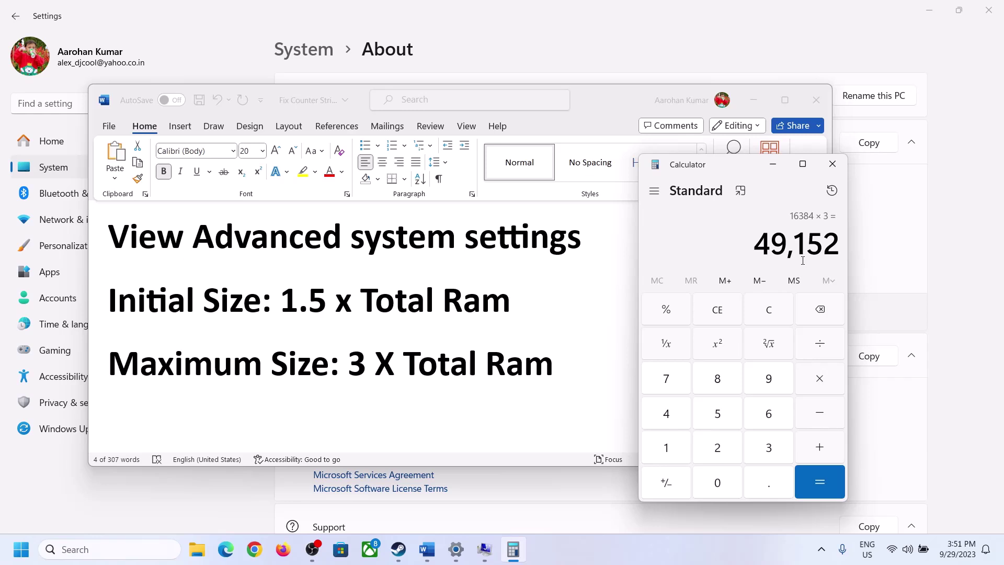
Enter 49152 as the maximum paging file size for drive C:, set the custom size, and accept the virtual memory change.
{"action": "left_click", "coordinate": [485, 551]}
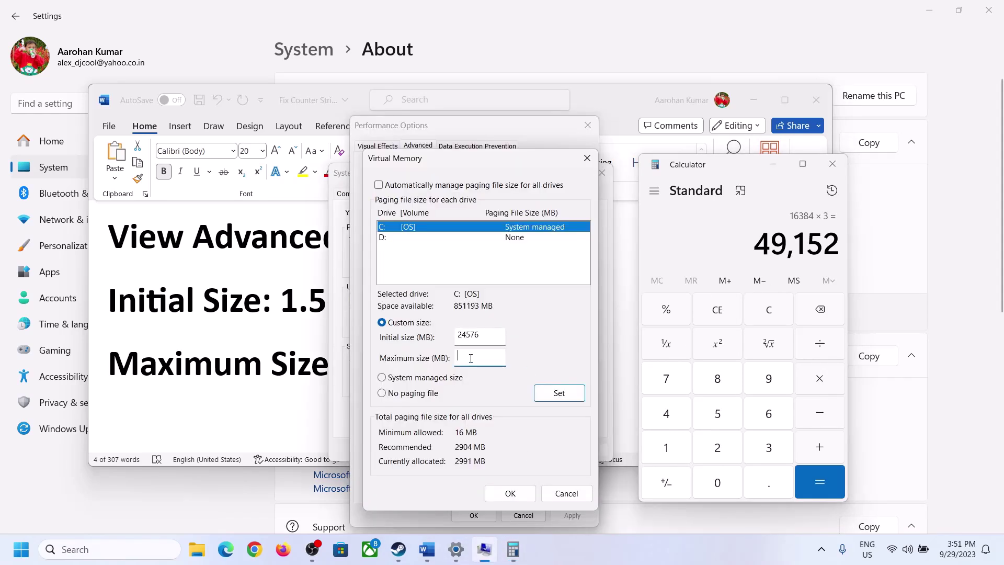
{"action": "type", "text": "49152"}
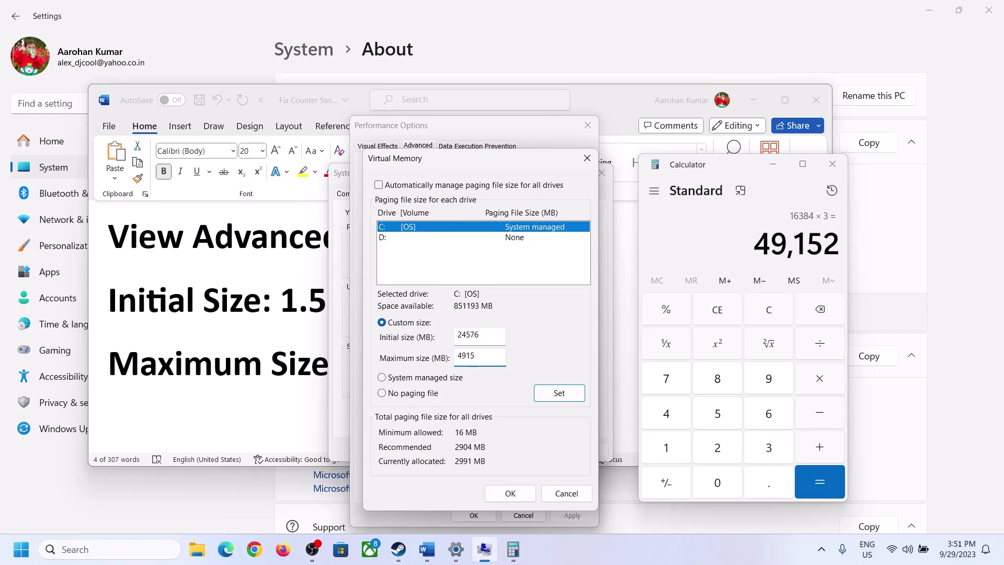
{"action": "left_click", "coordinate": [555, 399]}
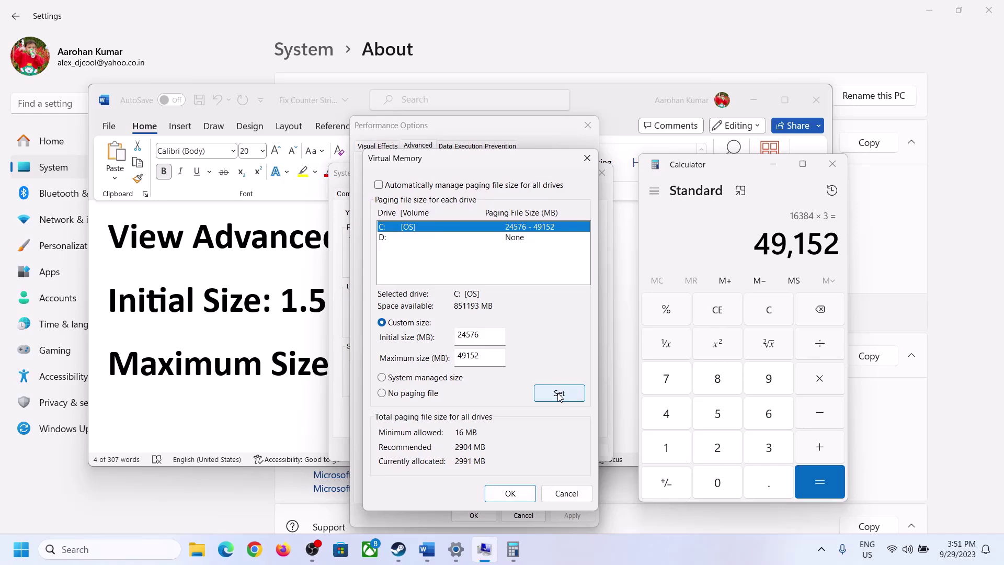
{"action": "left_click", "coordinate": [511, 493]}
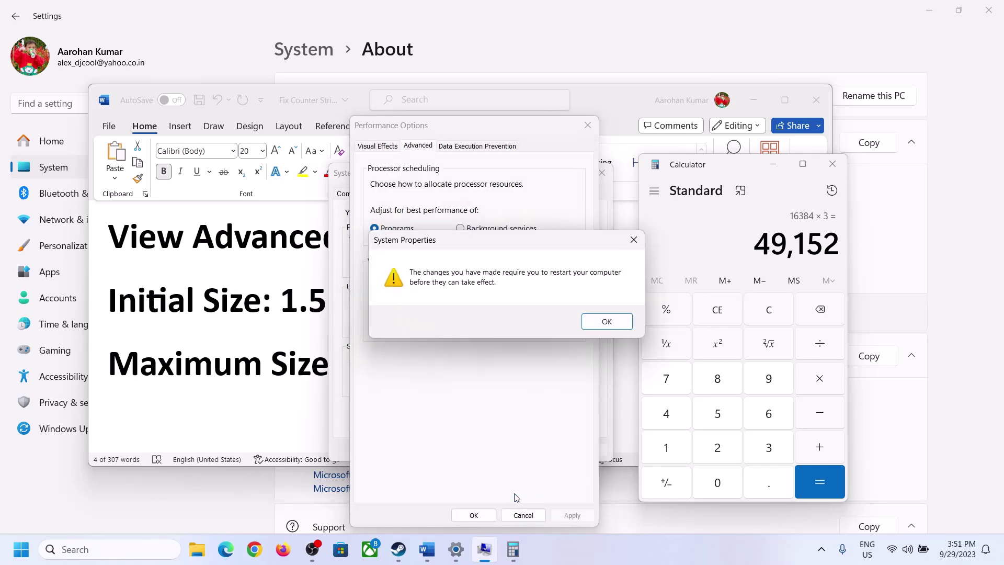
{"action": "left_click", "coordinate": [622, 323]}
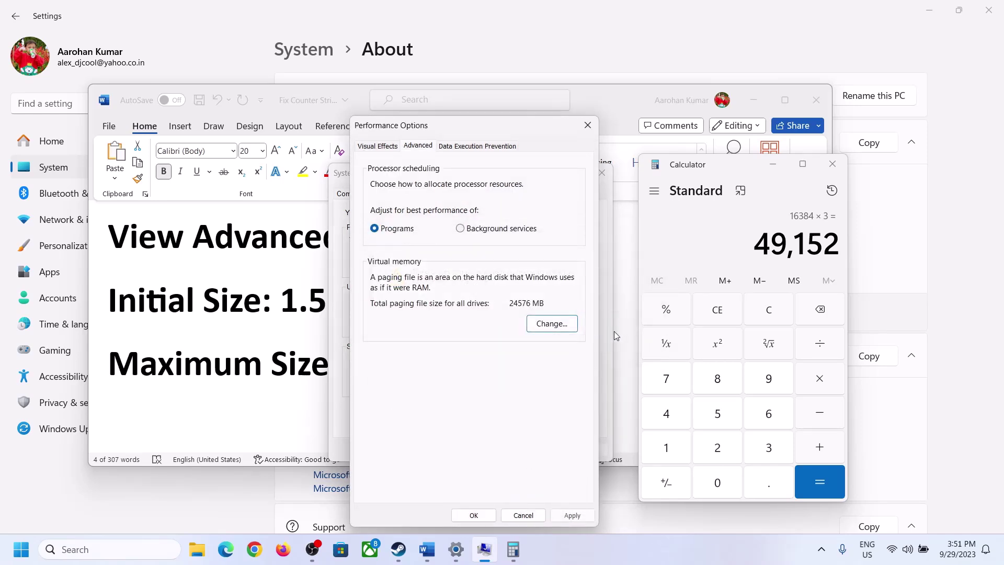
Confirm the performance options and system properties, and close the restart prompt without restarting.
{"action": "left_click", "coordinate": [476, 516]}
{"action": "left_click", "coordinate": [476, 449]}
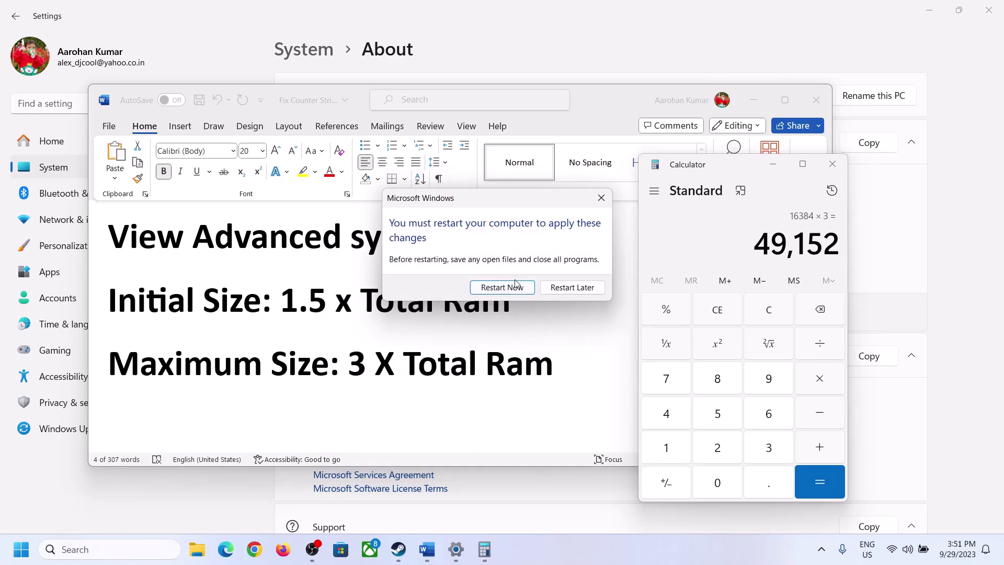
{"action": "left_click", "coordinate": [600, 198]}
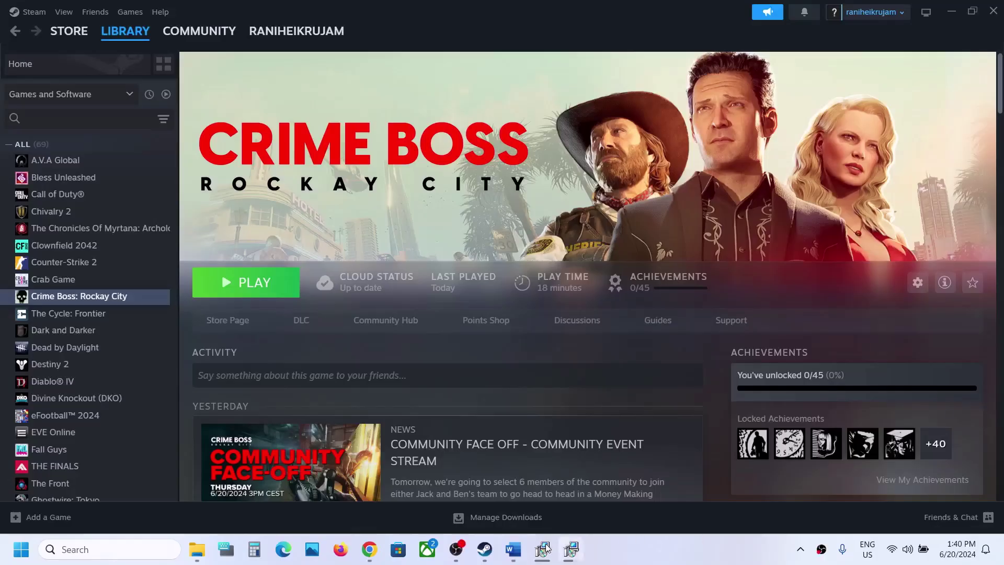
Examine Step 14 in the Crimeboss Word document for the external devices, lighting software and third-party services to disconnect or close.
{"action": "left_click", "coordinate": [513, 550]}
{"action": "scroll", "coordinate": [440, 329], "scroll_direction": "down", "scroll_amount": 3}
{"action": "scroll", "coordinate": [440, 330], "scroll_direction": "down", "scroll_amount": 3}
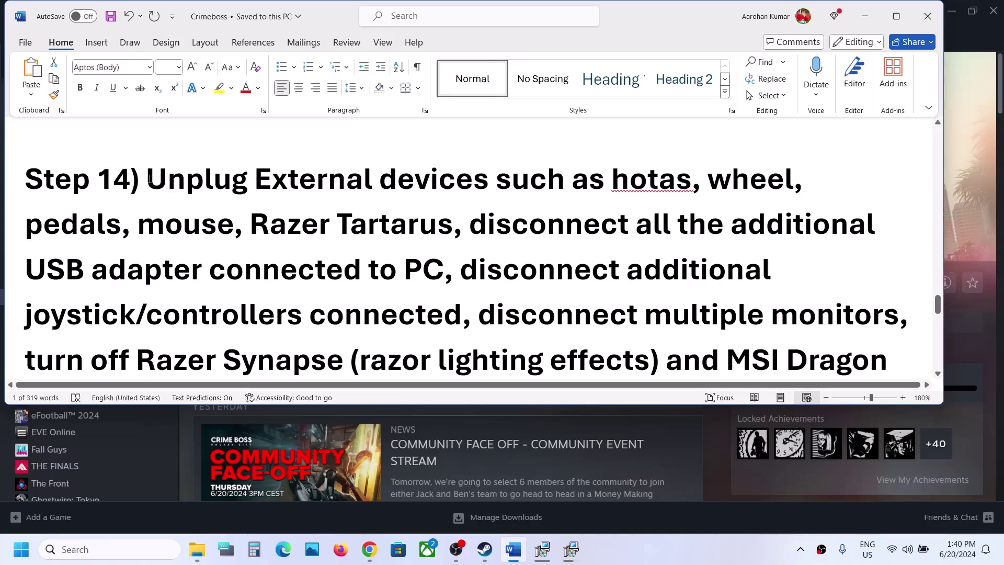
{"action": "left_click_drag", "start_coordinate": [150, 178], "coordinate": [444, 269]}
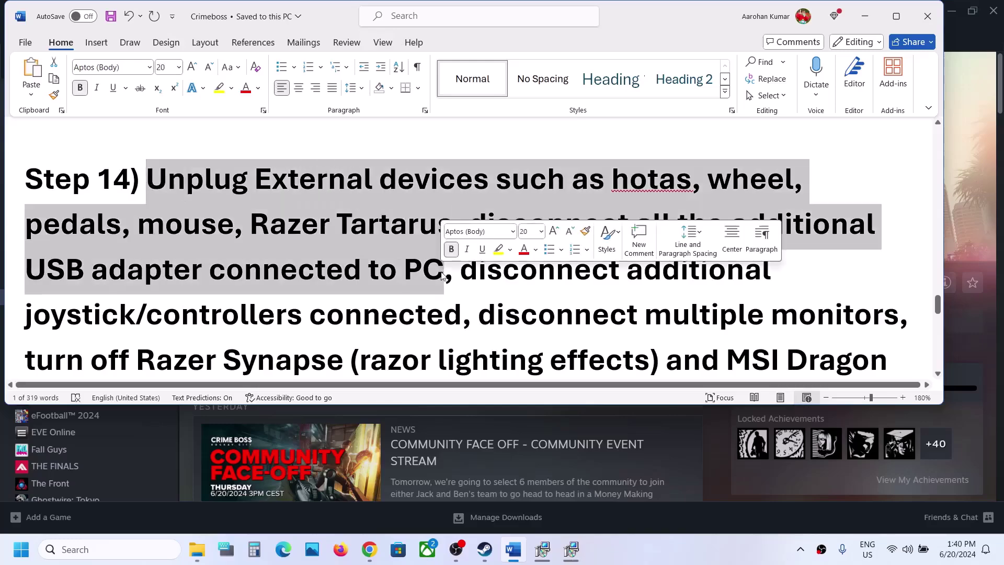
{"action": "left_click", "coordinate": [896, 16]}
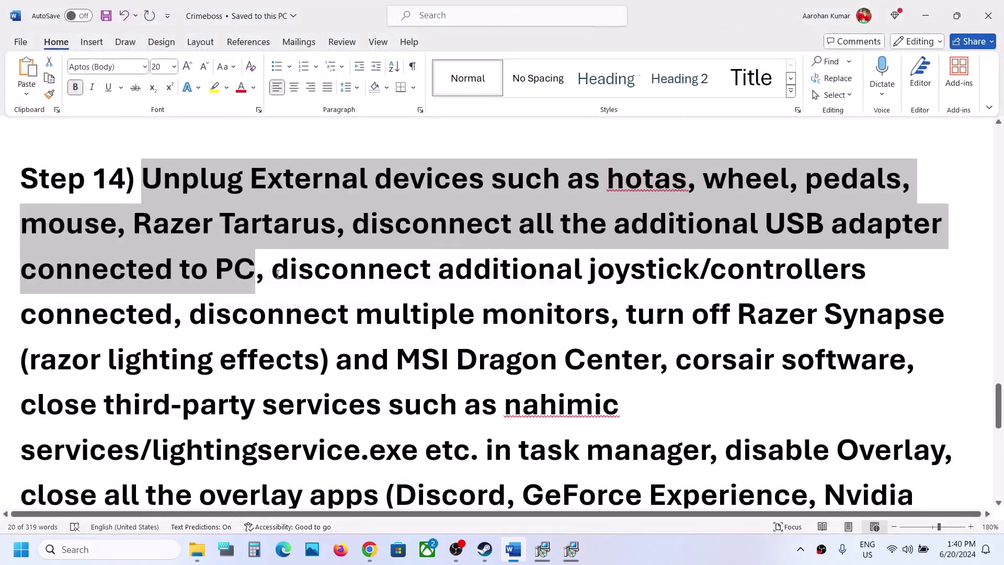
{"action": "left_click_drag", "start_coordinate": [270, 277], "coordinate": [712, 445]}
{"action": "left_click", "coordinate": [627, 316]}
{"action": "scroll", "coordinate": [712, 445], "scroll_direction": "down", "scroll_amount": 3}
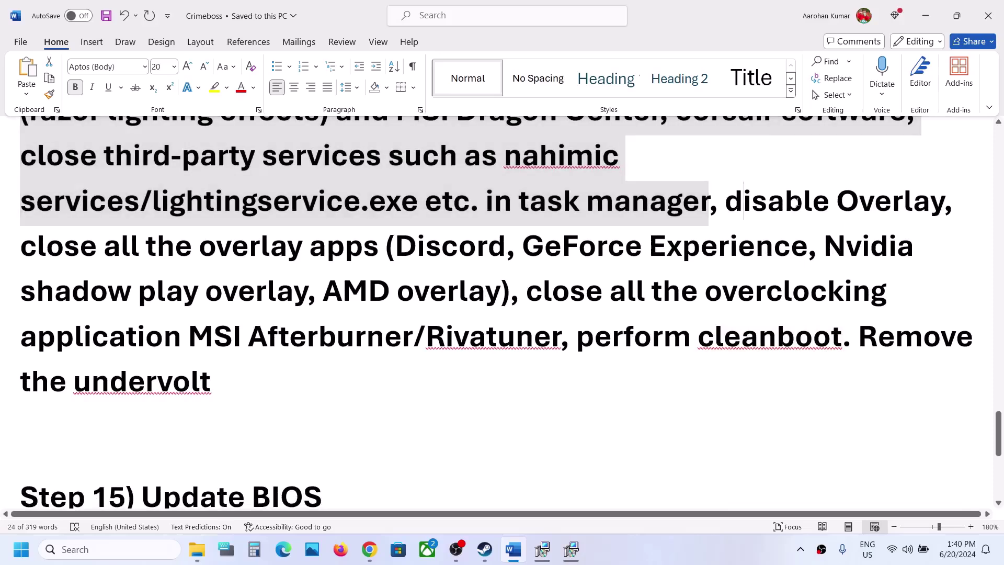
{"action": "double_click", "coordinate": [795, 202]}
Switch to Steam and turn off the in-game Steam Overlay in the properties of Crime Boss: Rockay City.
{"action": "left_click", "coordinate": [485, 550]}
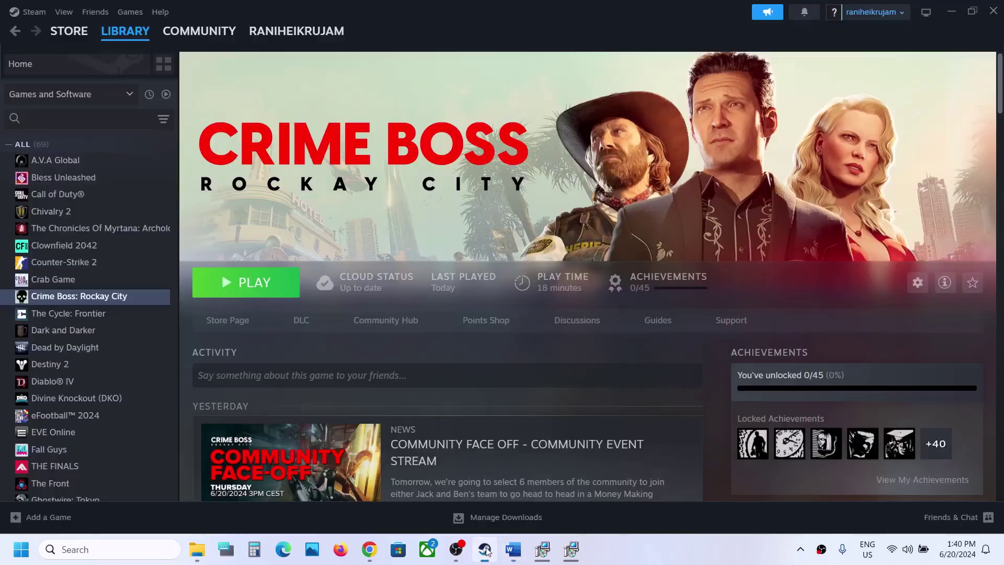
{"action": "right_click", "coordinate": [60, 297]}
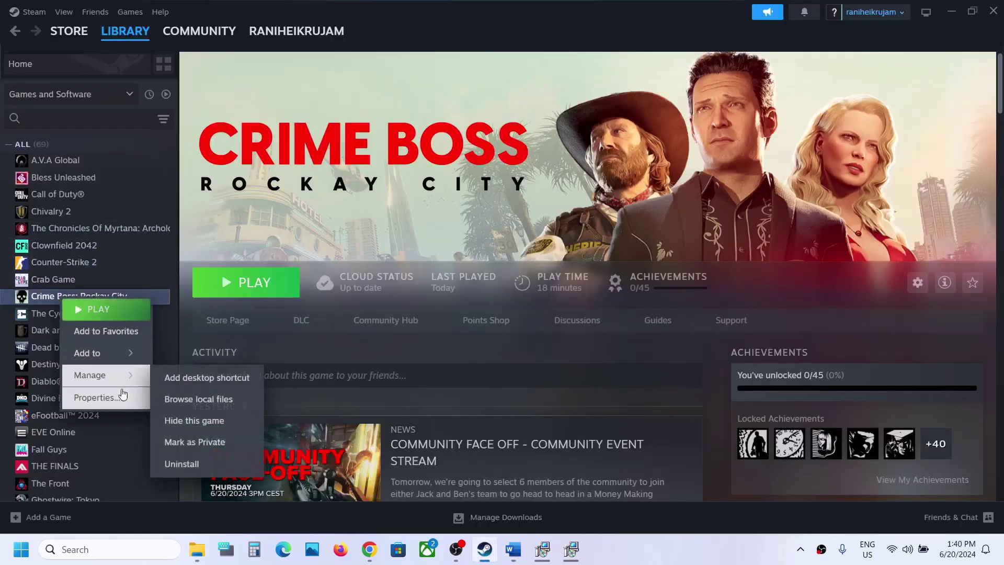
{"action": "left_click", "coordinate": [116, 398]}
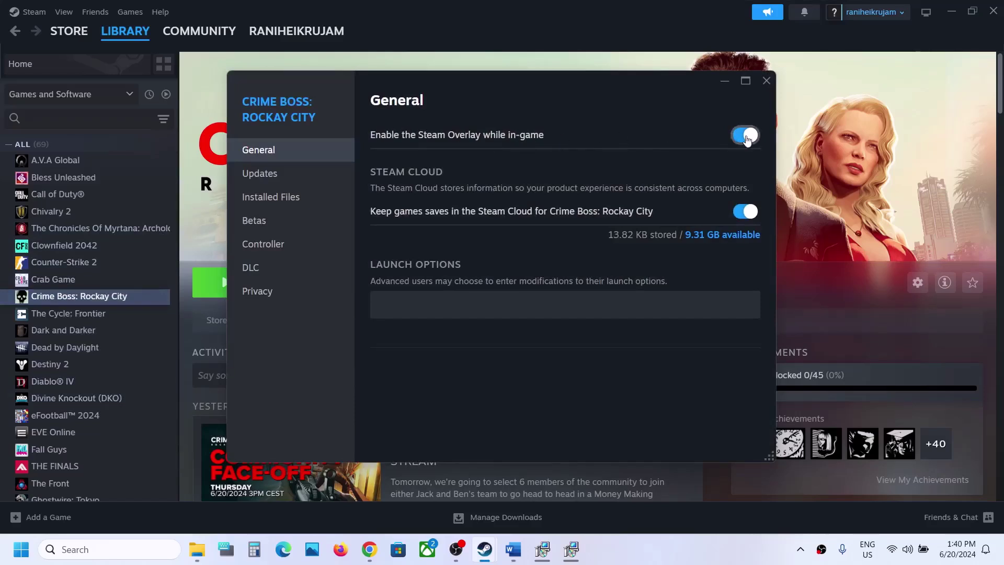
{"action": "left_click", "coordinate": [746, 136]}
{"action": "left_click", "coordinate": [767, 81]}
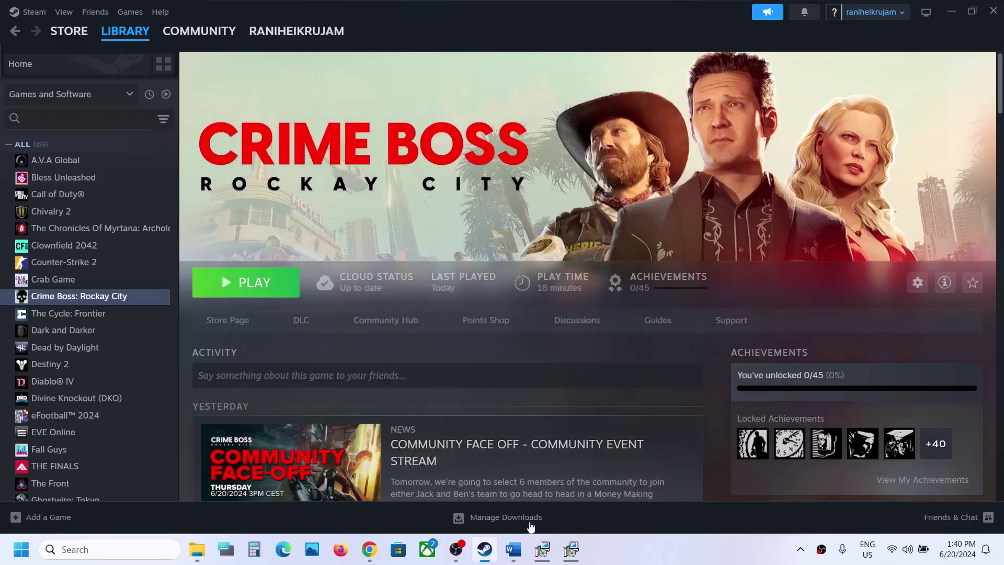
Return to the Word document and examine the rest of Step 14 on overlay apps, overclocking applications and the clean boot.
{"action": "left_click", "coordinate": [513, 548]}
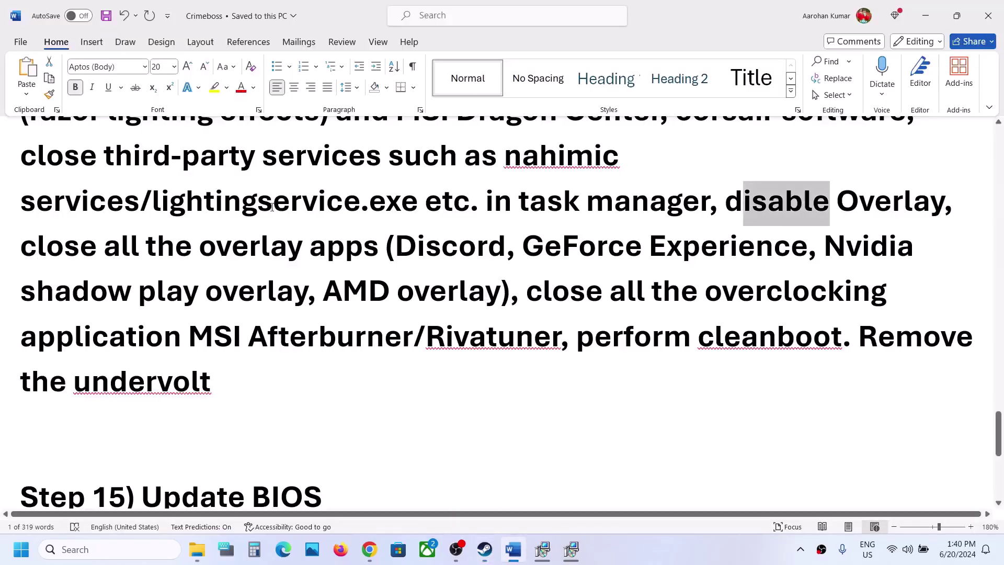
{"action": "left_click_drag", "start_coordinate": [77, 243], "coordinate": [506, 246]}
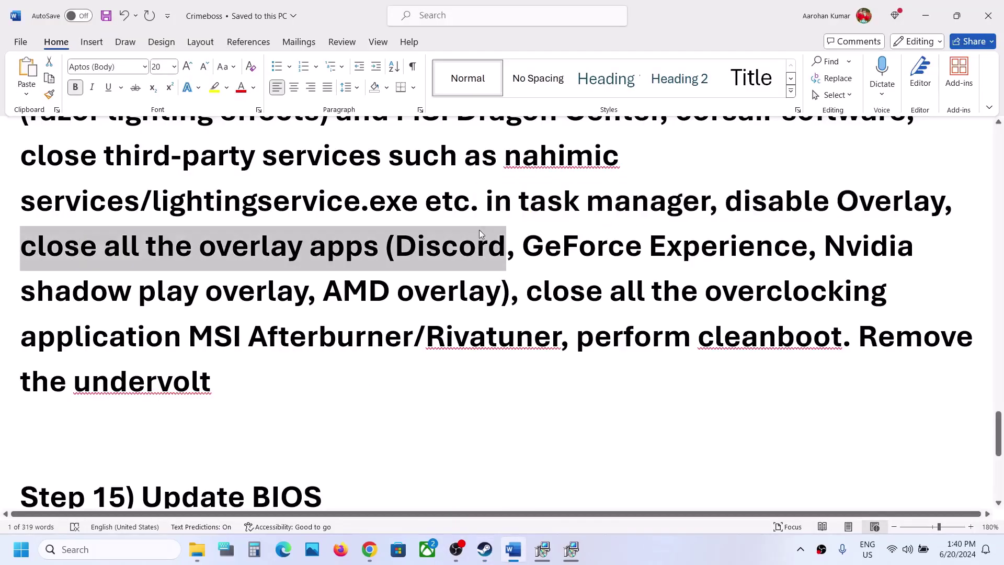
{"action": "double_click", "coordinate": [450, 246]}
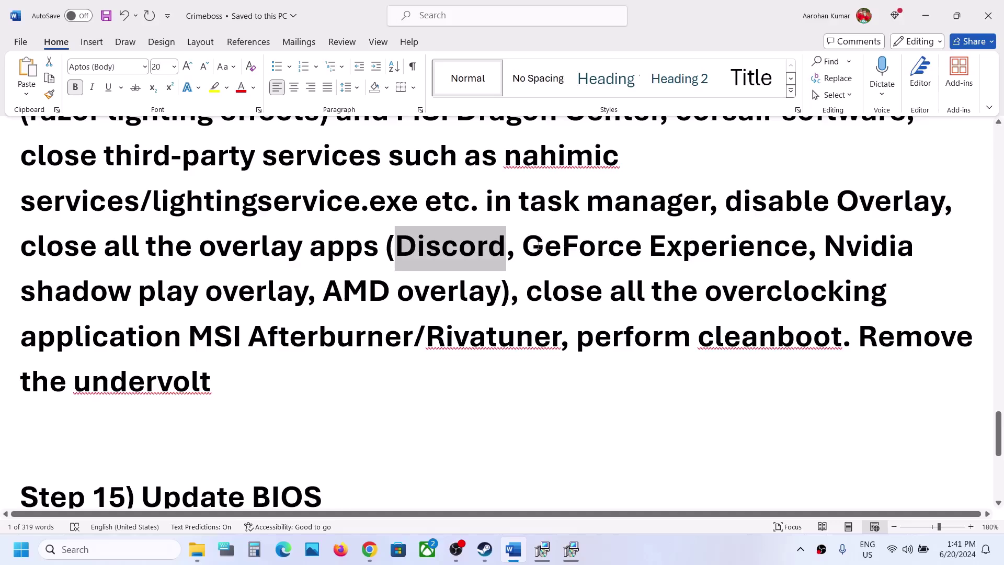
{"action": "left_click_drag", "start_coordinate": [538, 246], "coordinate": [806, 247]}
{"action": "left_click_drag", "start_coordinate": [104, 244], "coordinate": [386, 246]}
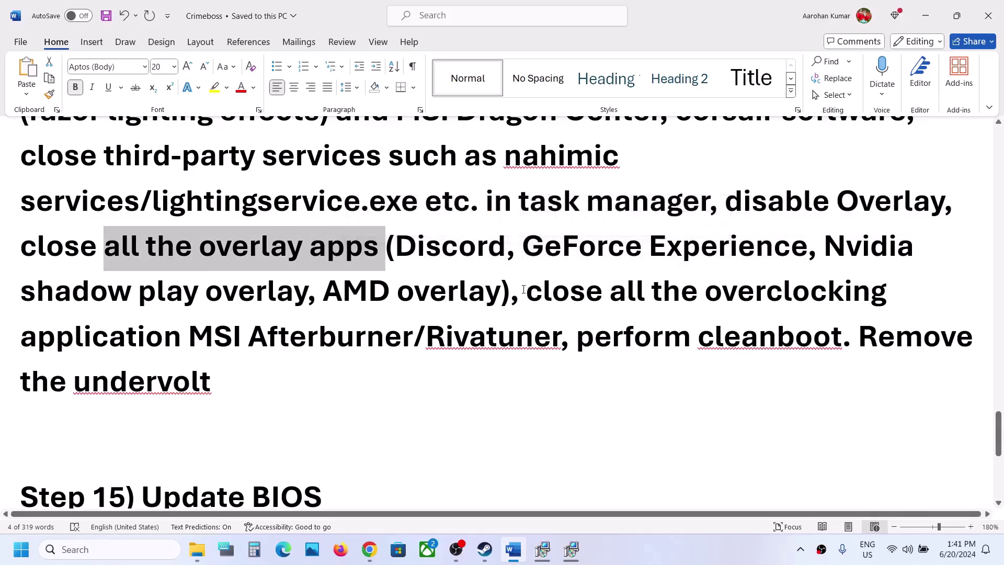
{"action": "left_click_drag", "start_coordinate": [524, 289], "coordinate": [534, 343]}
{"action": "left_click", "coordinate": [534, 341]}
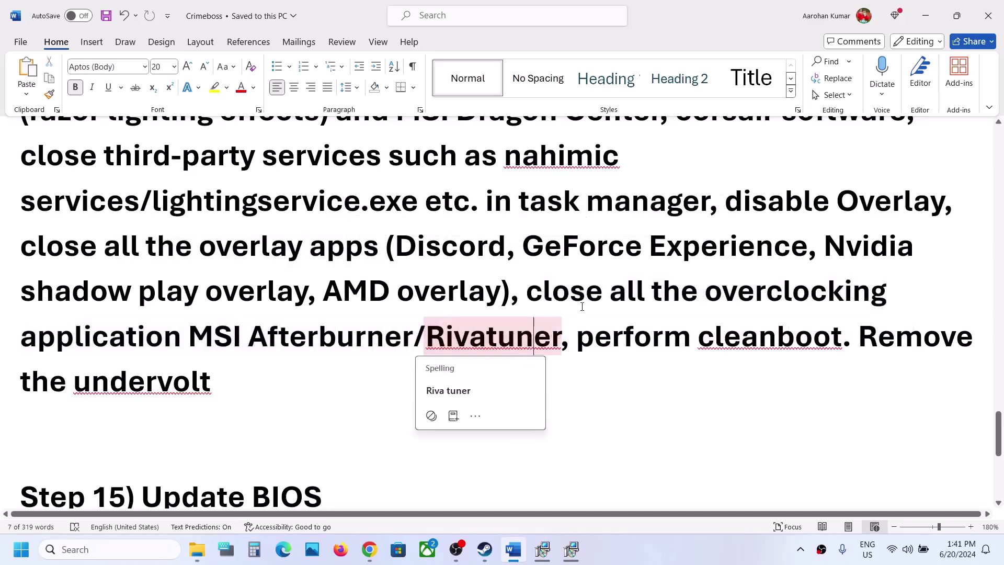
{"action": "left_click_drag", "start_coordinate": [544, 292], "coordinate": [713, 293]}
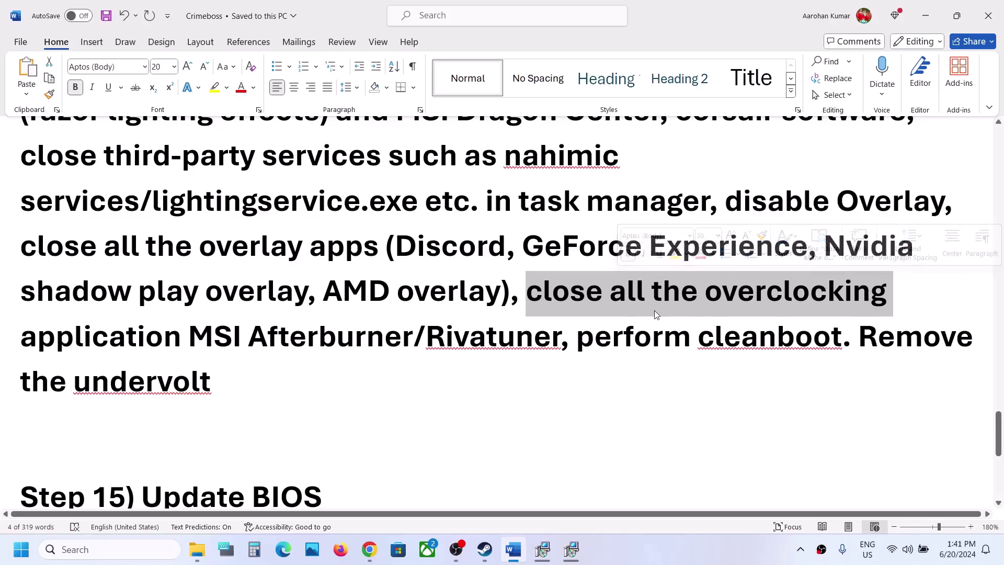
{"action": "left_click_drag", "start_coordinate": [590, 343], "coordinate": [839, 342]}
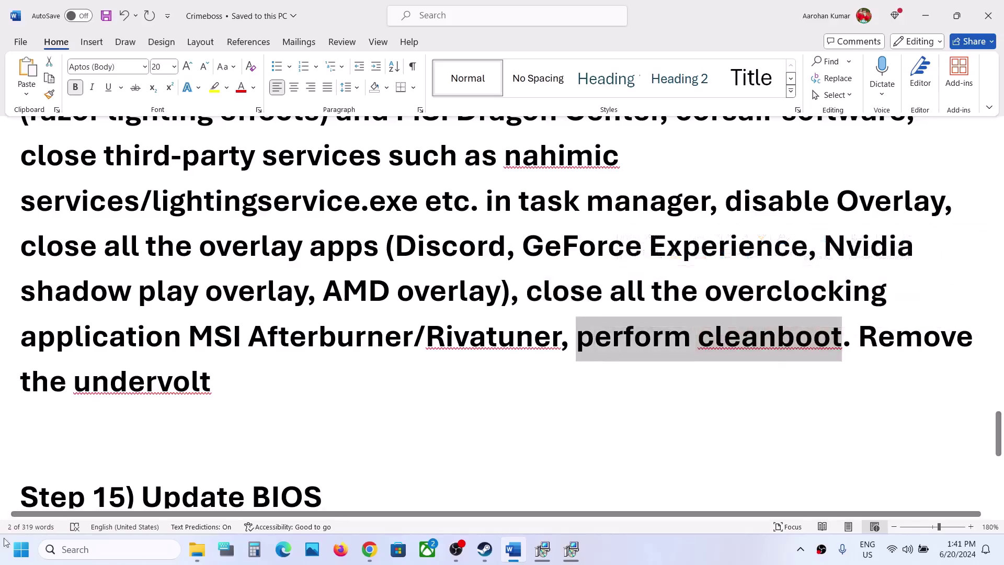
Open System Configuration, hide all Microsoft services in the services list, and confirm the clean boot configuration.
{"action": "type", "text": "ystem con"}
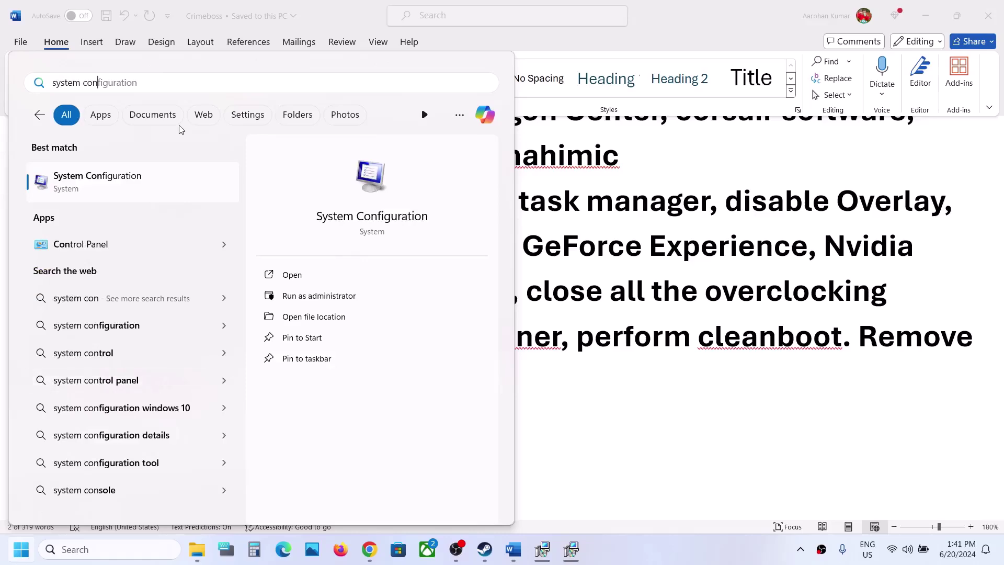
{"action": "left_click", "coordinate": [97, 195]}
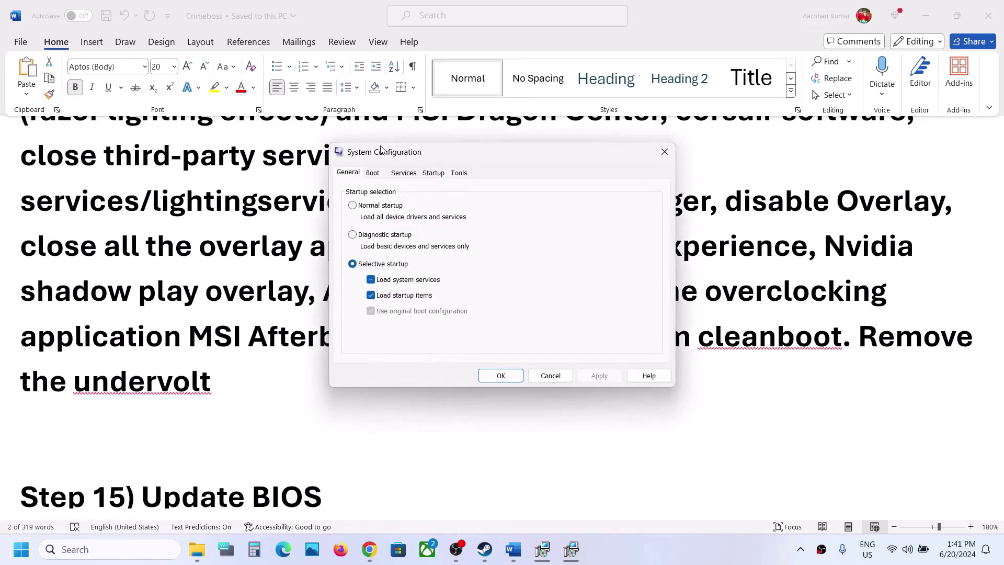
{"action": "left_click", "coordinate": [397, 174]}
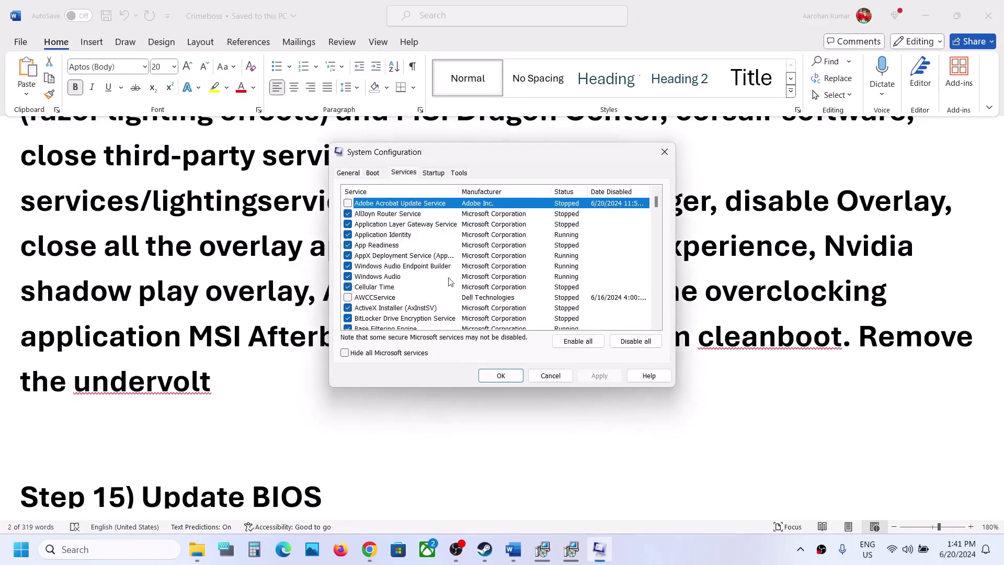
{"action": "left_click", "coordinate": [359, 353]}
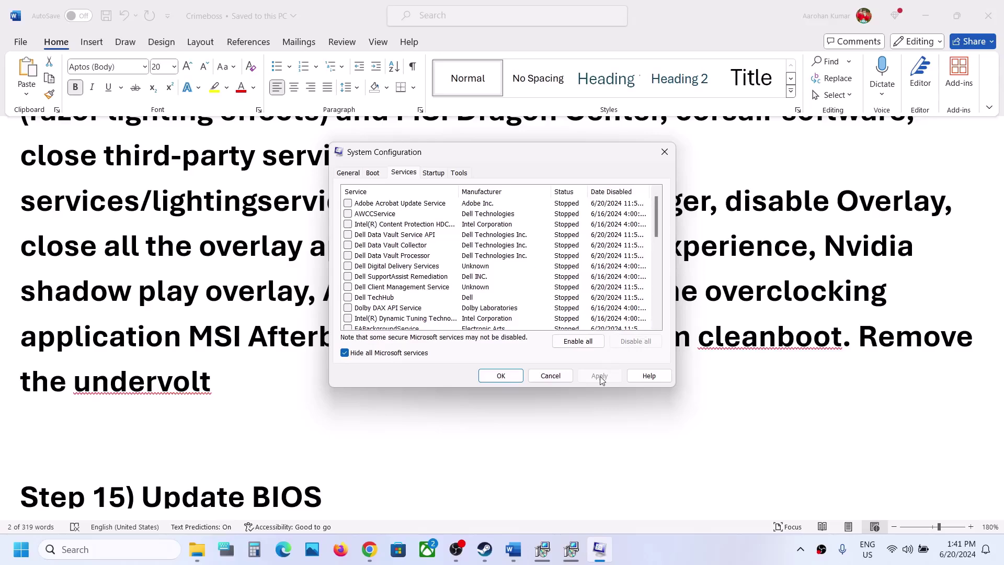
{"action": "left_click", "coordinate": [506, 381]}
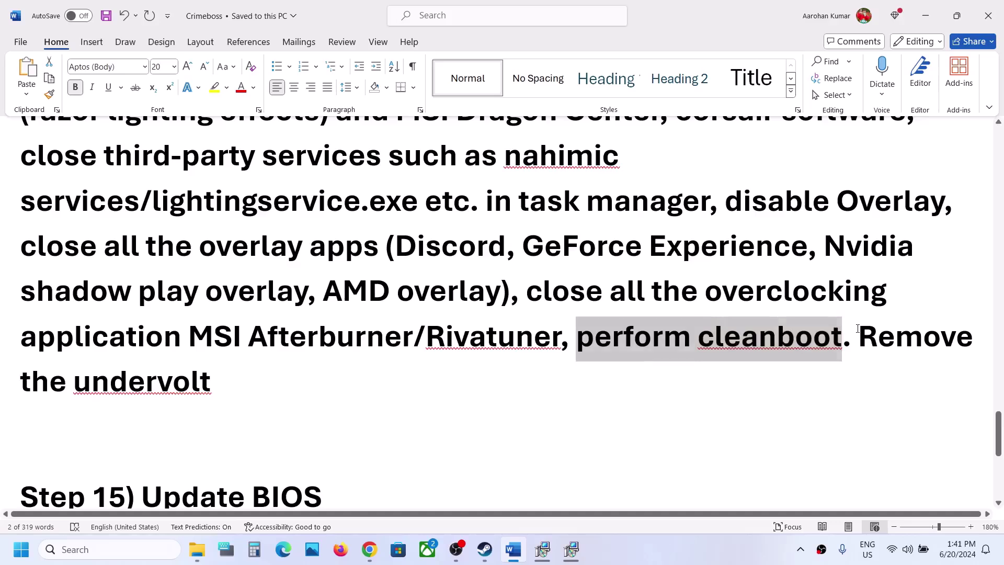
Examine the undervolt instruction at the end of Step 14 and the BIOS update in Step 15 of the document.
{"action": "left_click_drag", "start_coordinate": [858, 329], "coordinate": [258, 393]}
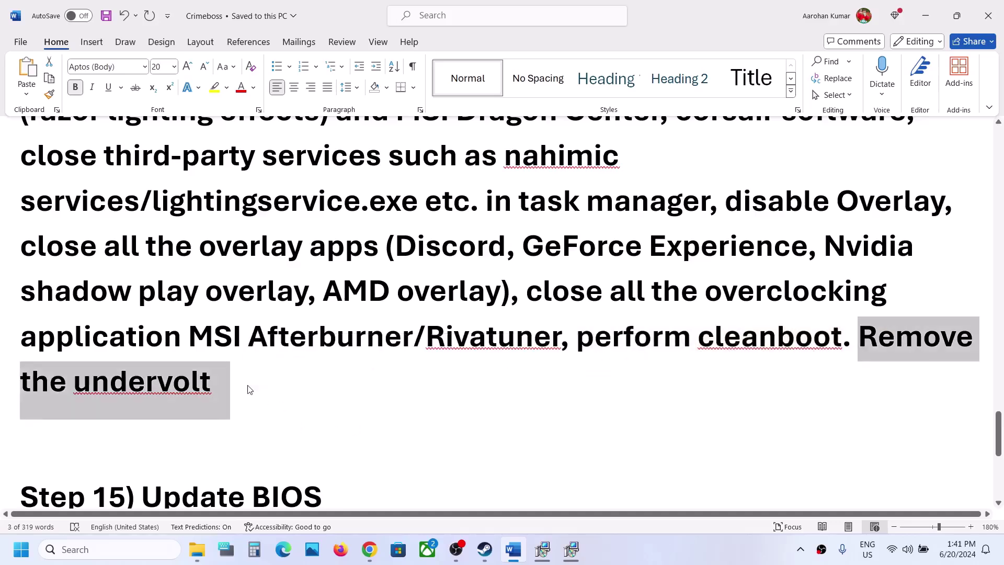
{"action": "left_click", "coordinate": [249, 389]}
{"action": "scroll", "coordinate": [249, 385], "scroll_direction": "down", "scroll_amount": 3}
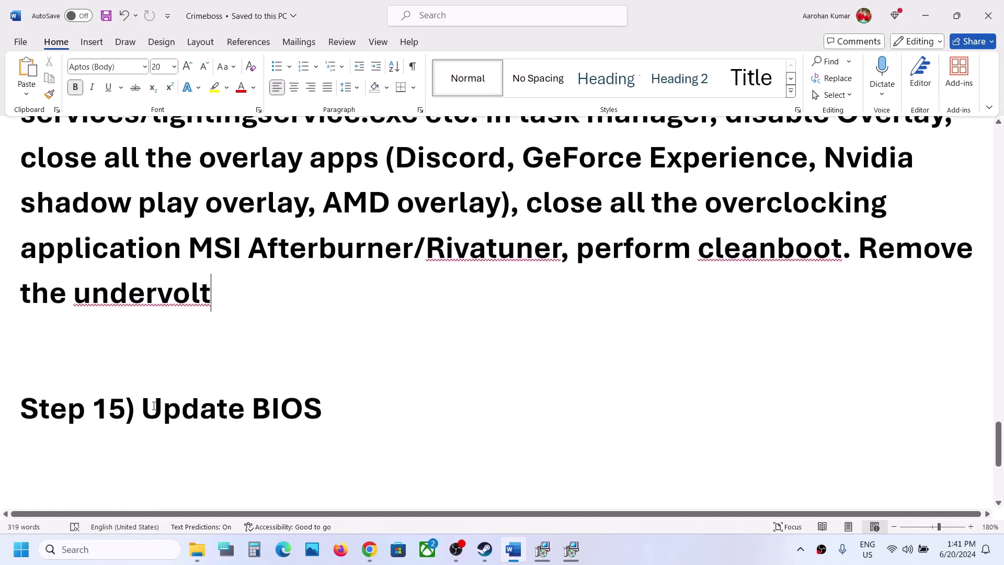
{"action": "left_click_drag", "start_coordinate": [154, 406], "coordinate": [373, 395]}
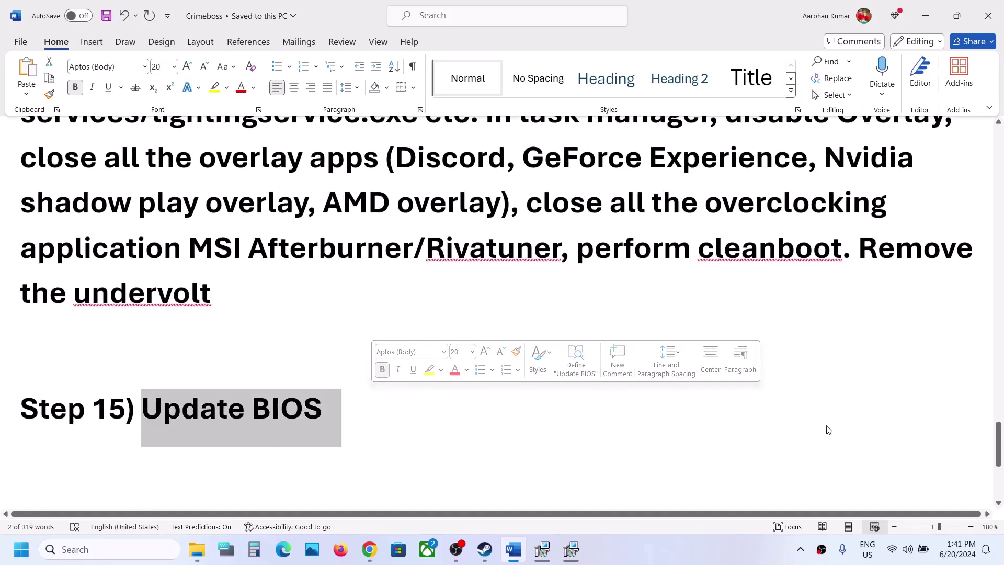